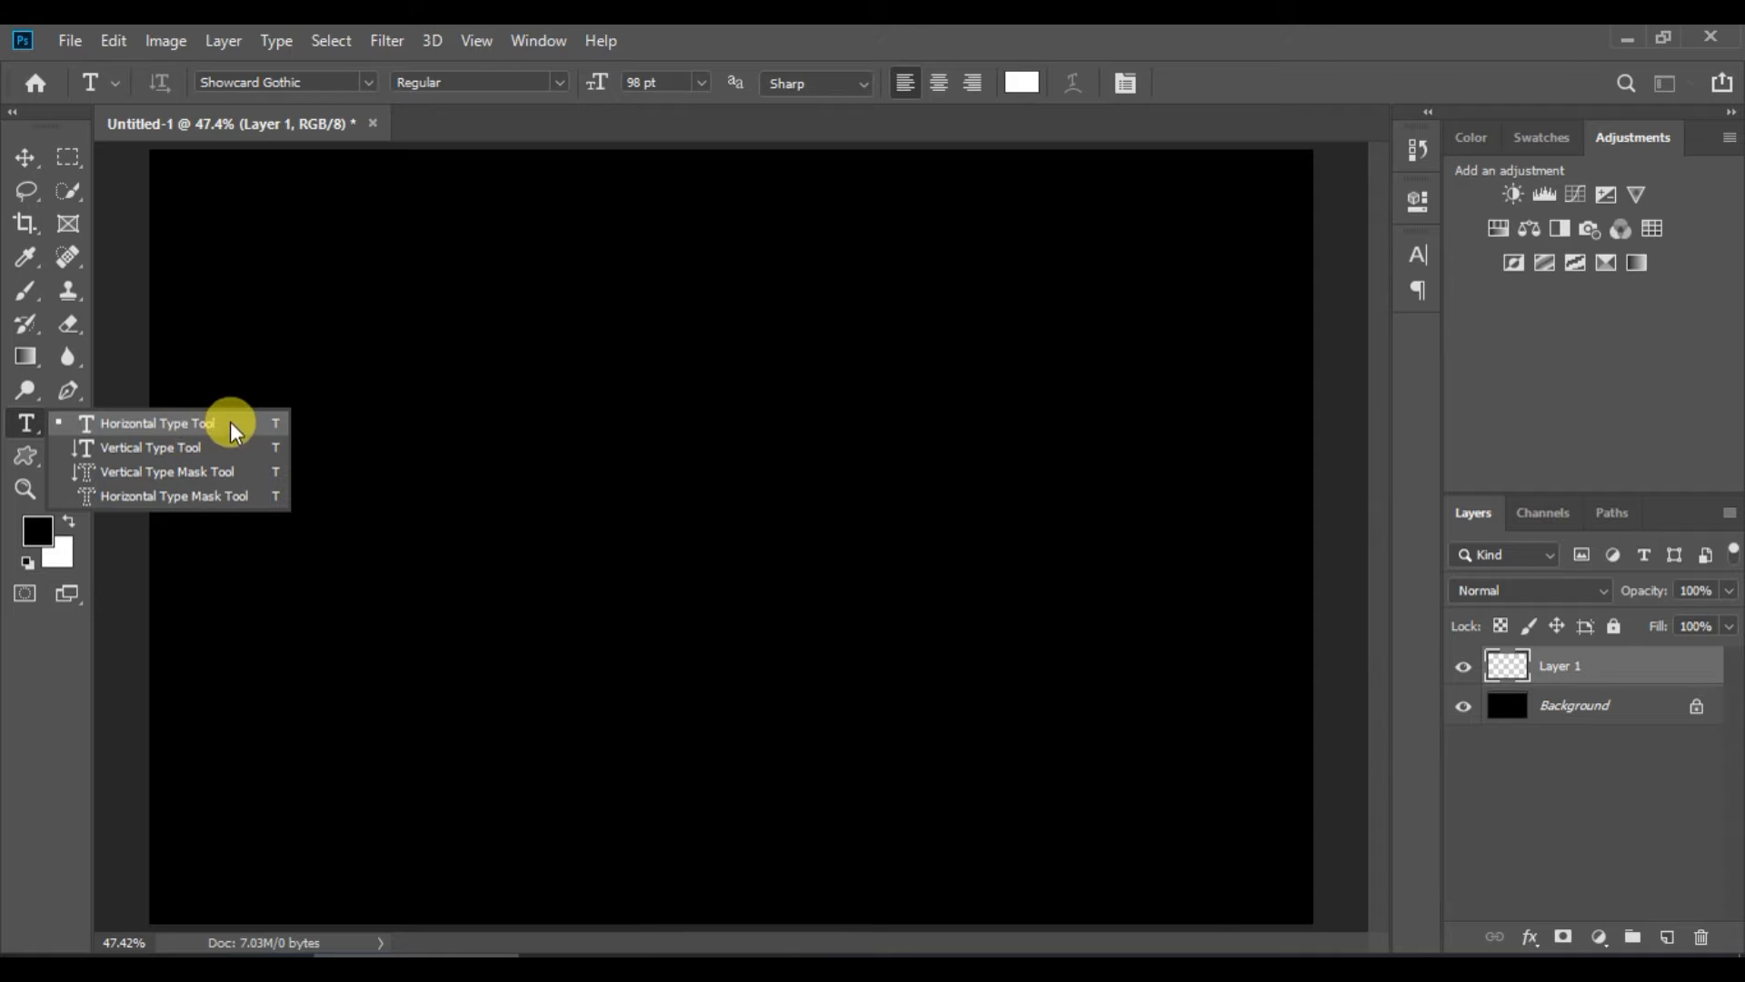
Add a white letter T in Showcard Gothic Regular at 93 pt on the upper-left part of the canvas.
click(231, 421)
click(368, 83)
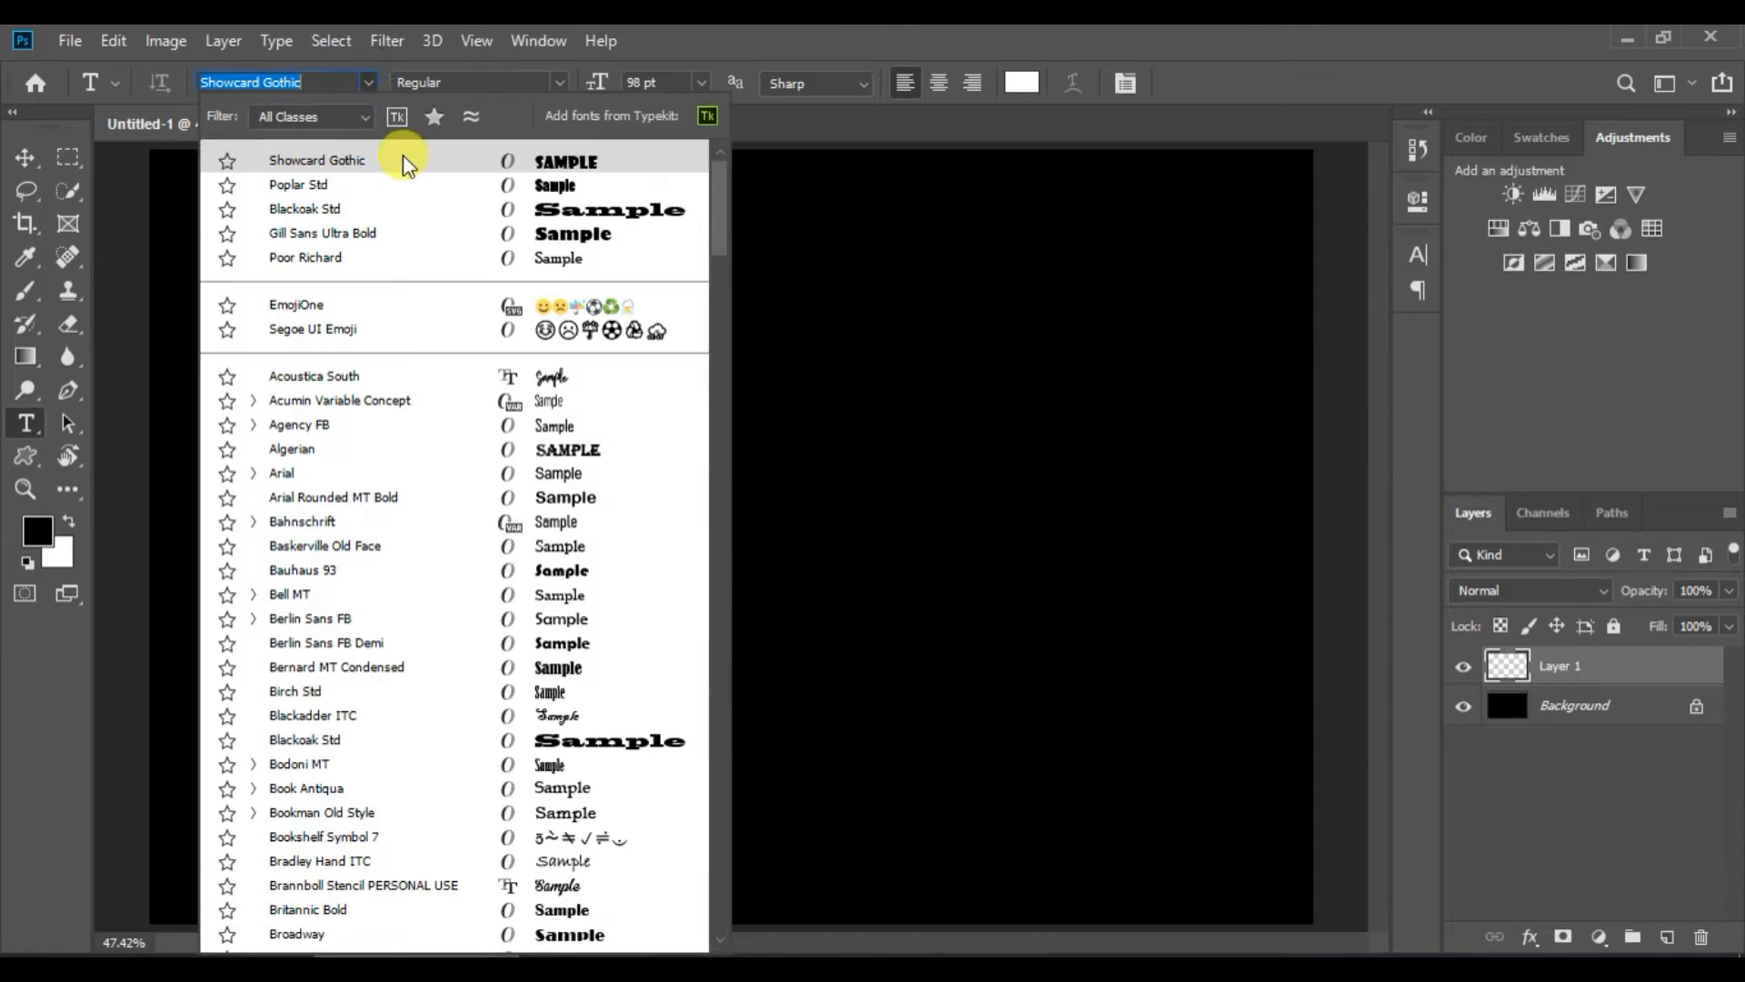
click(635, 160)
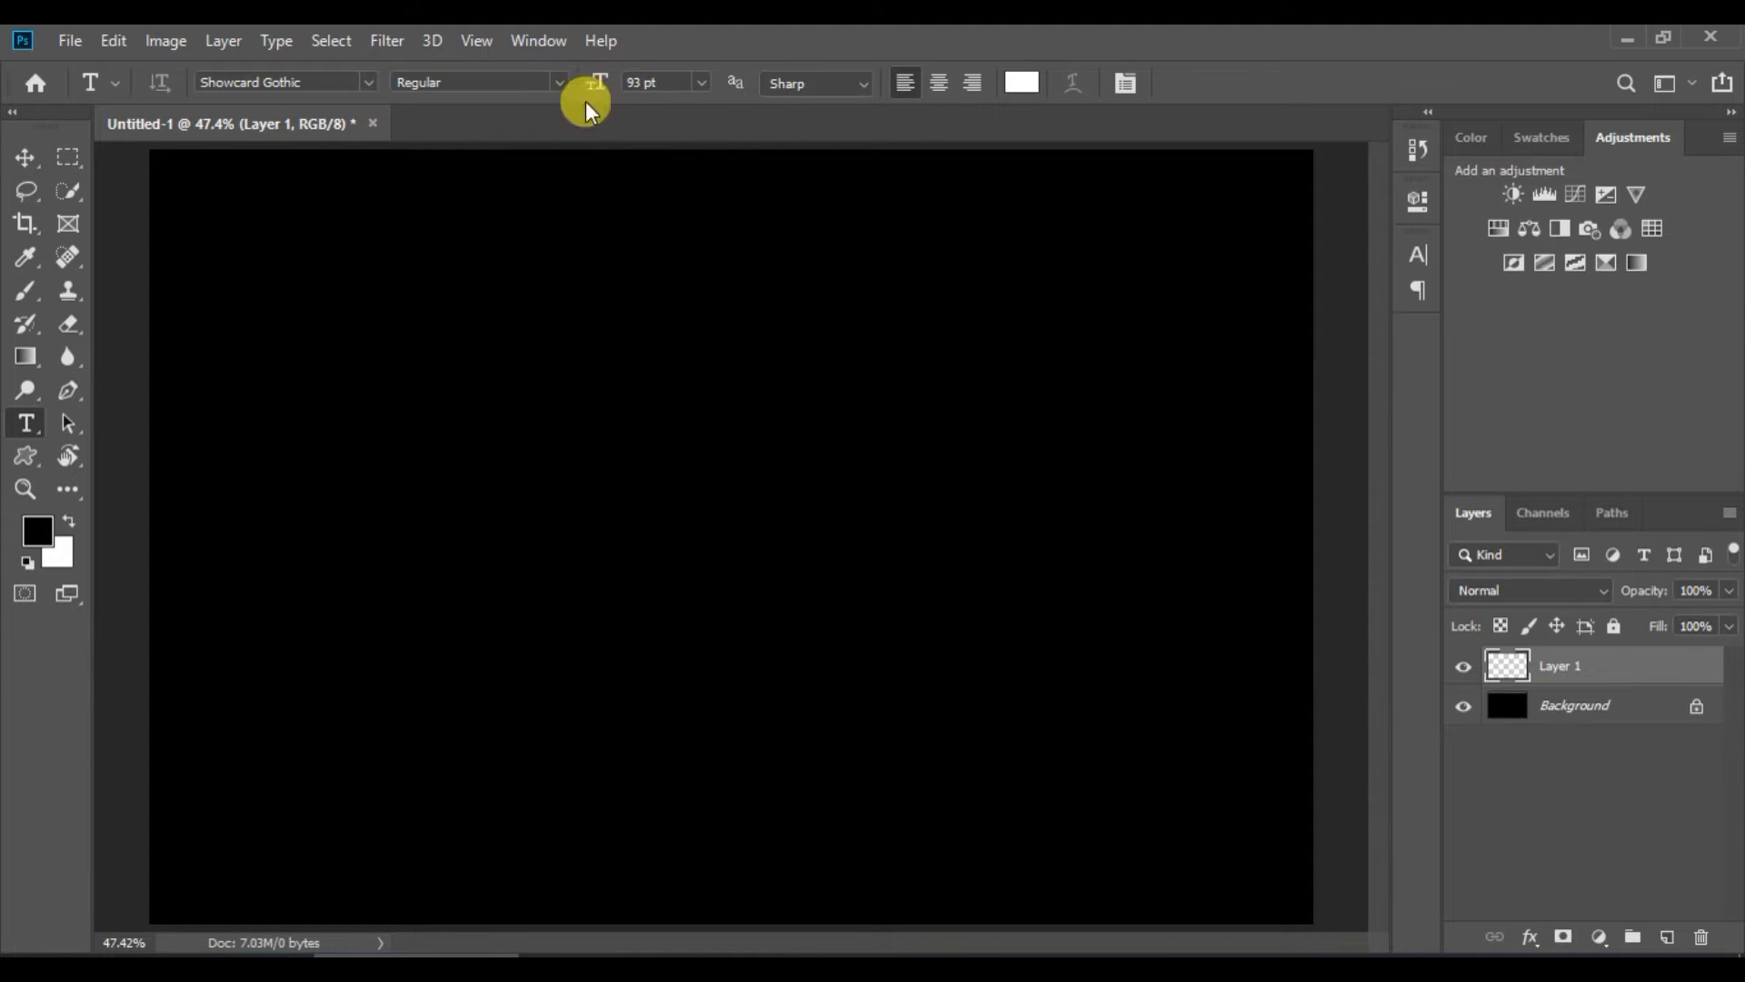
click(250, 444)
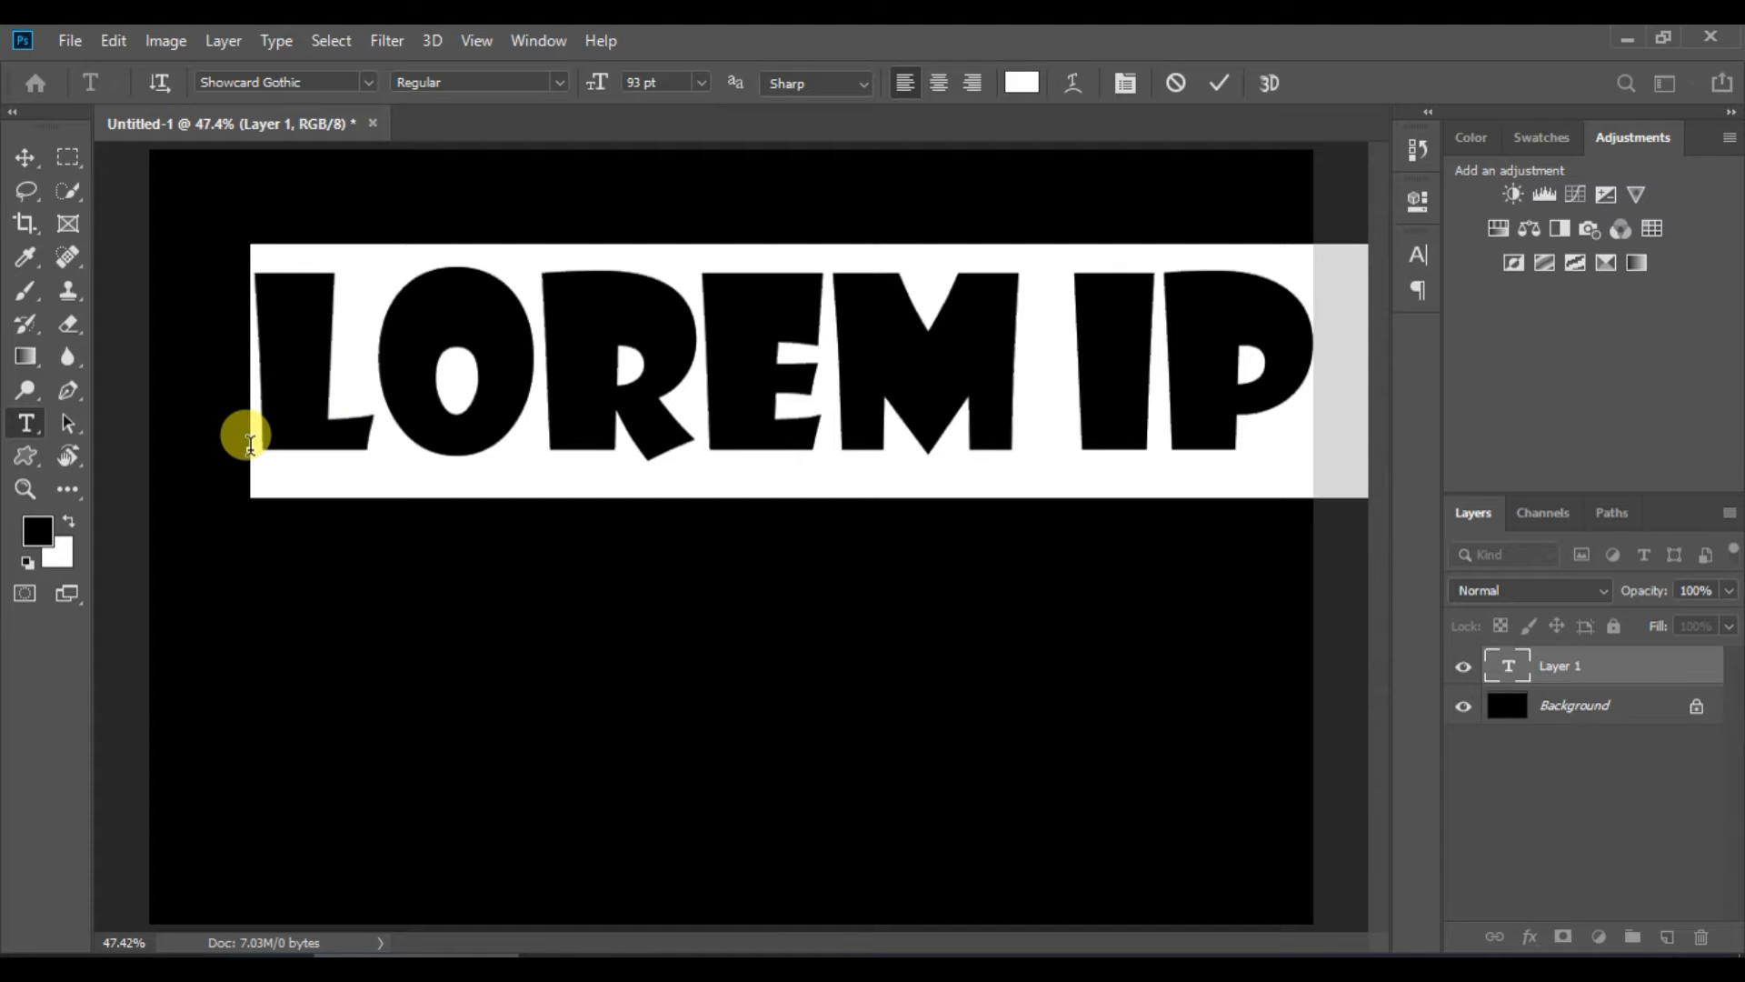
text(T)
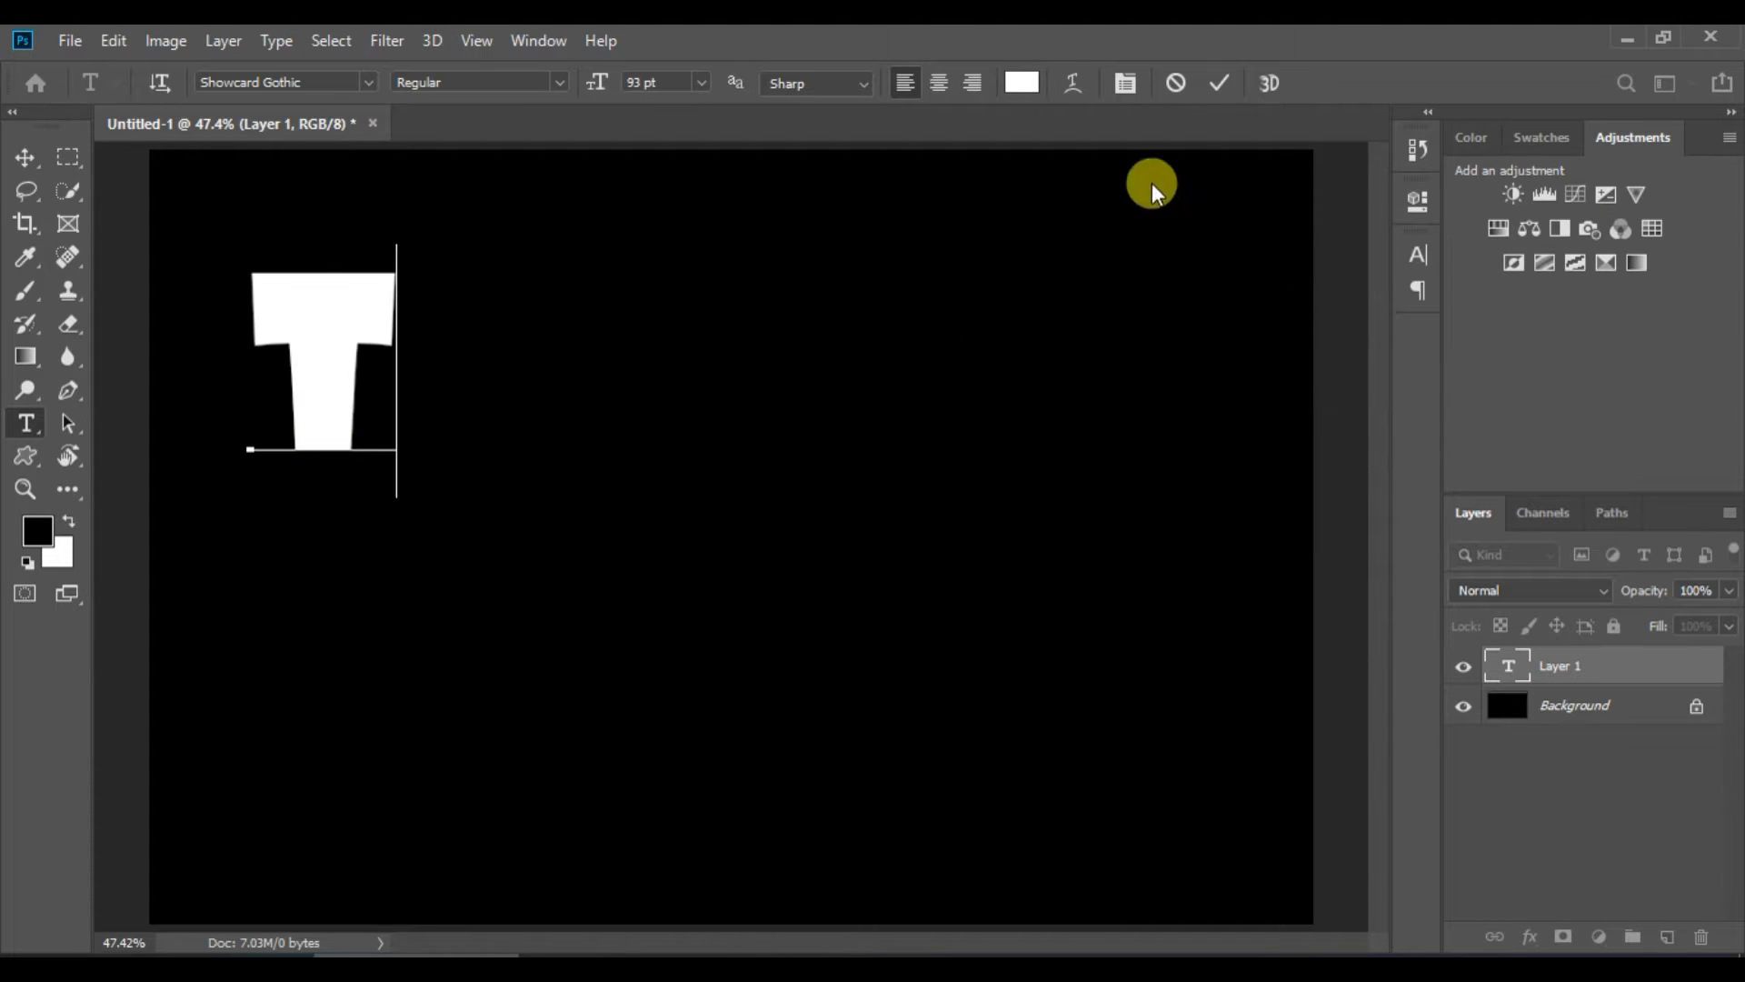
click(1218, 84)
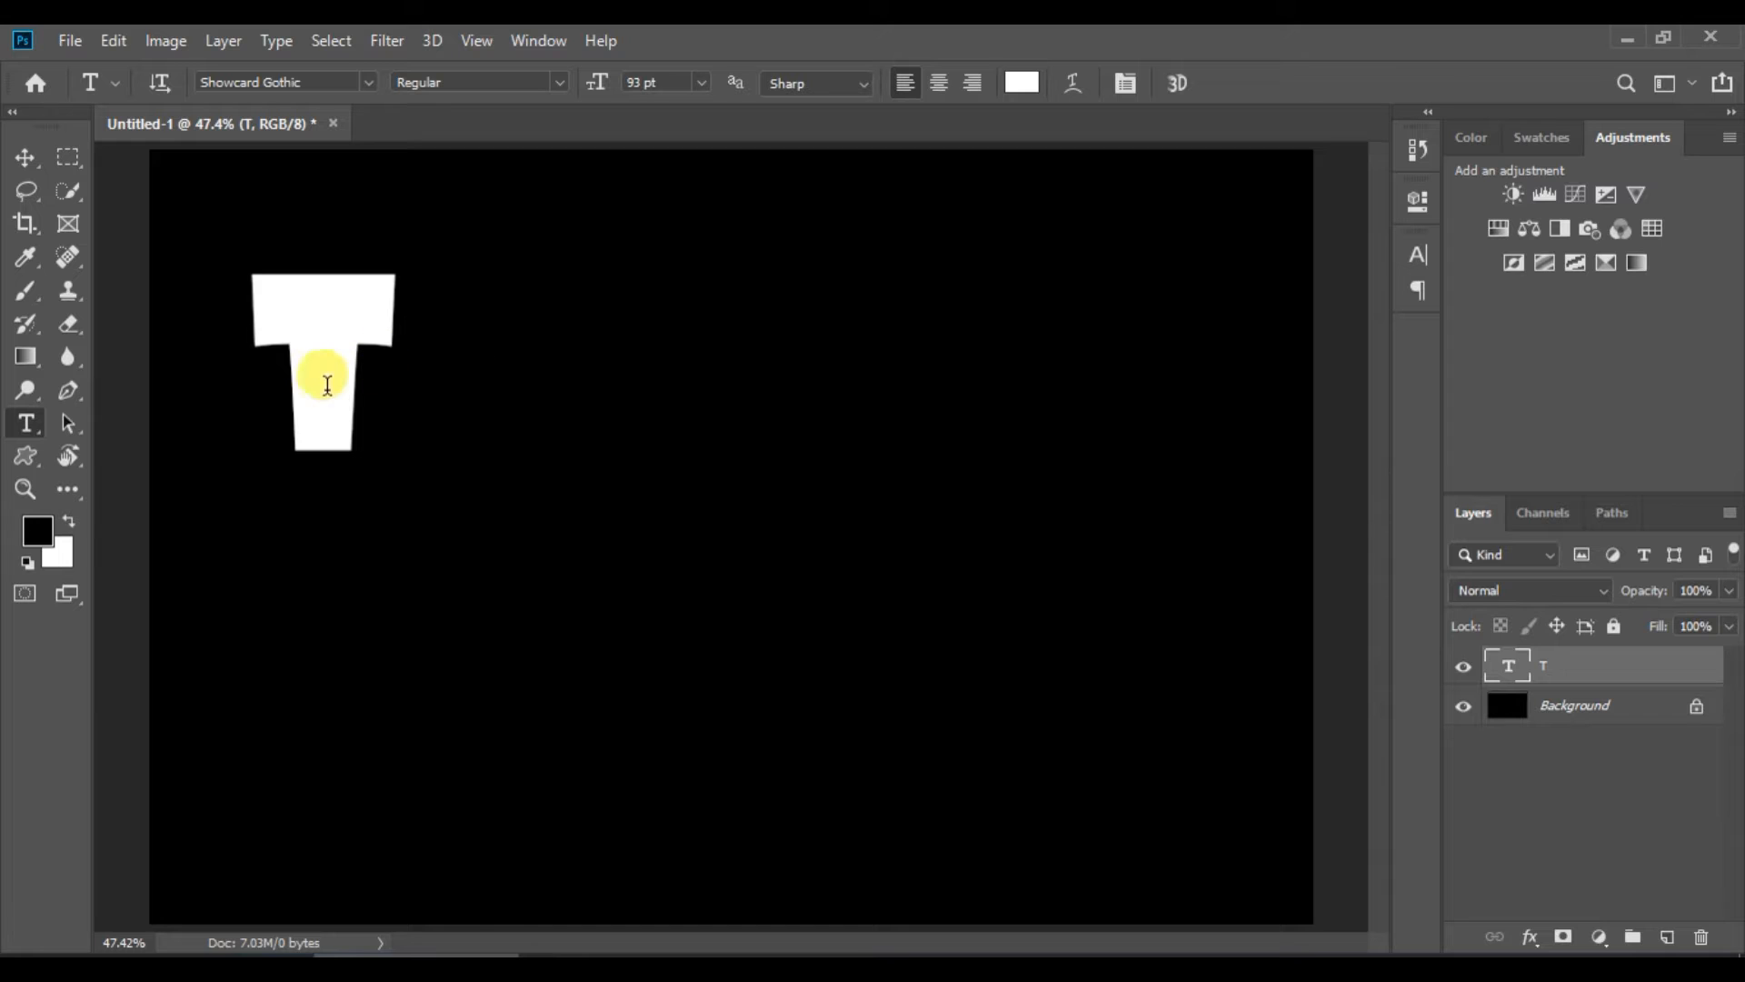
Move the letter T to the right side of the canvas and duplicate its layer three times.
click(23, 160)
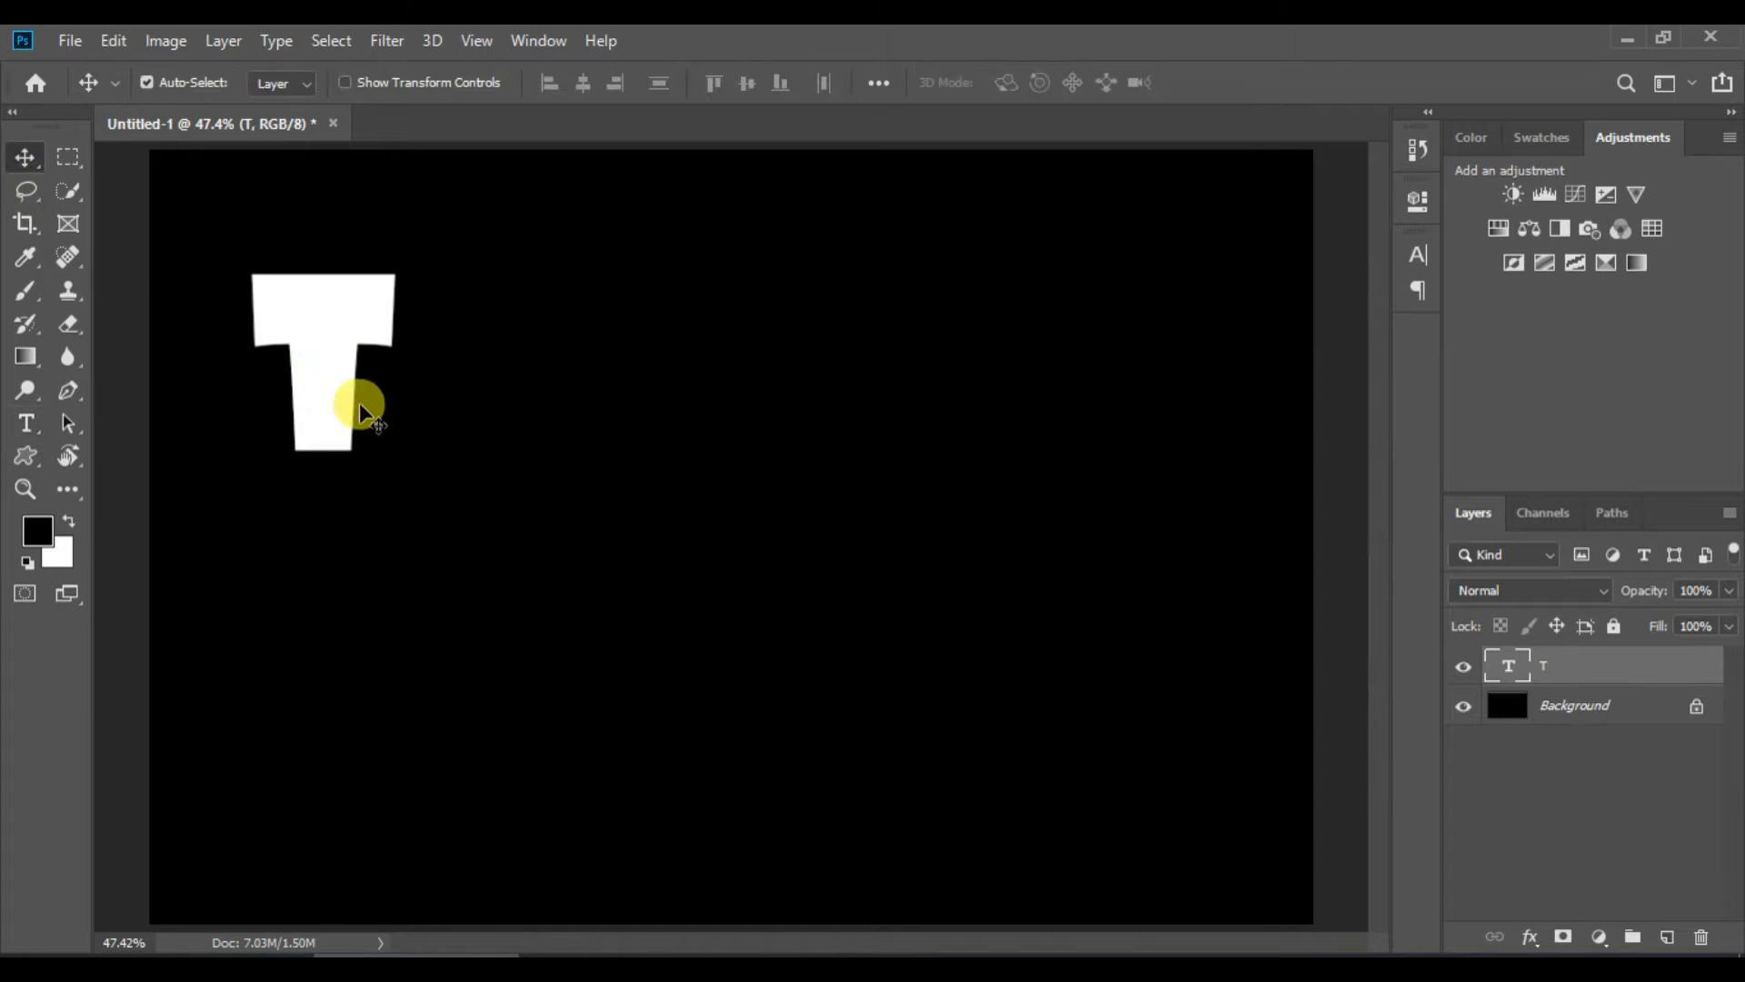
drag(346, 395, 1162, 455)
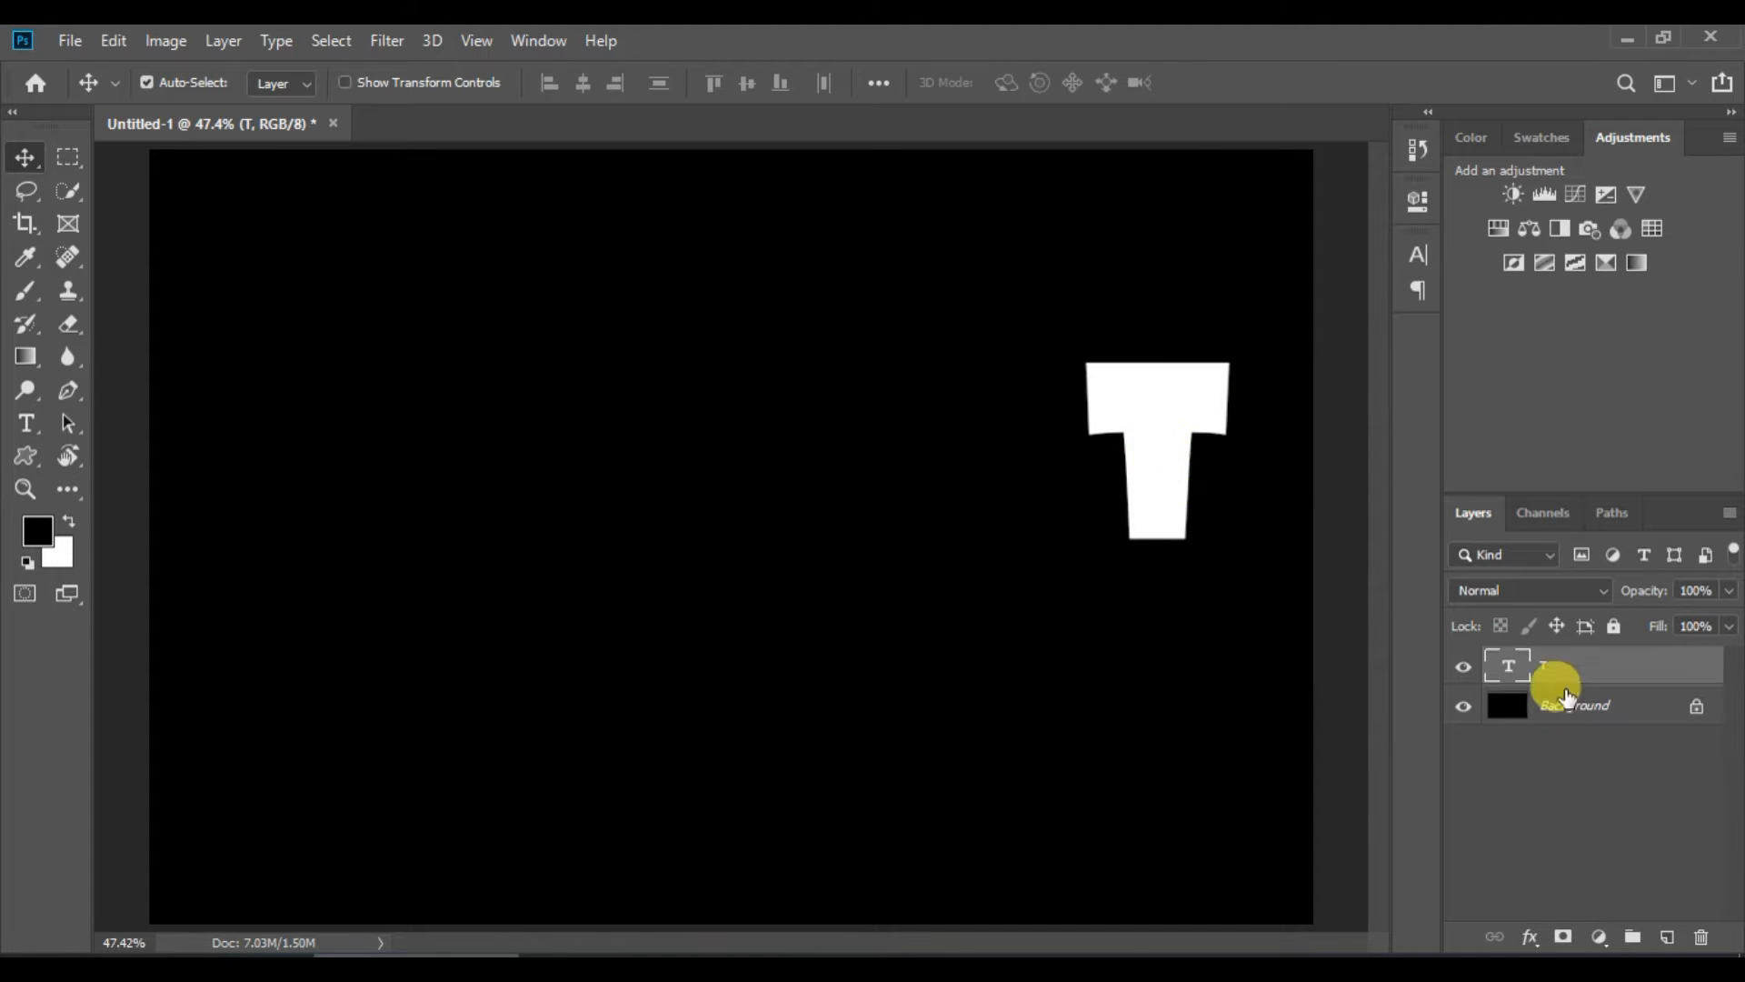
key(ctrl+j)
key(ctrl+j)
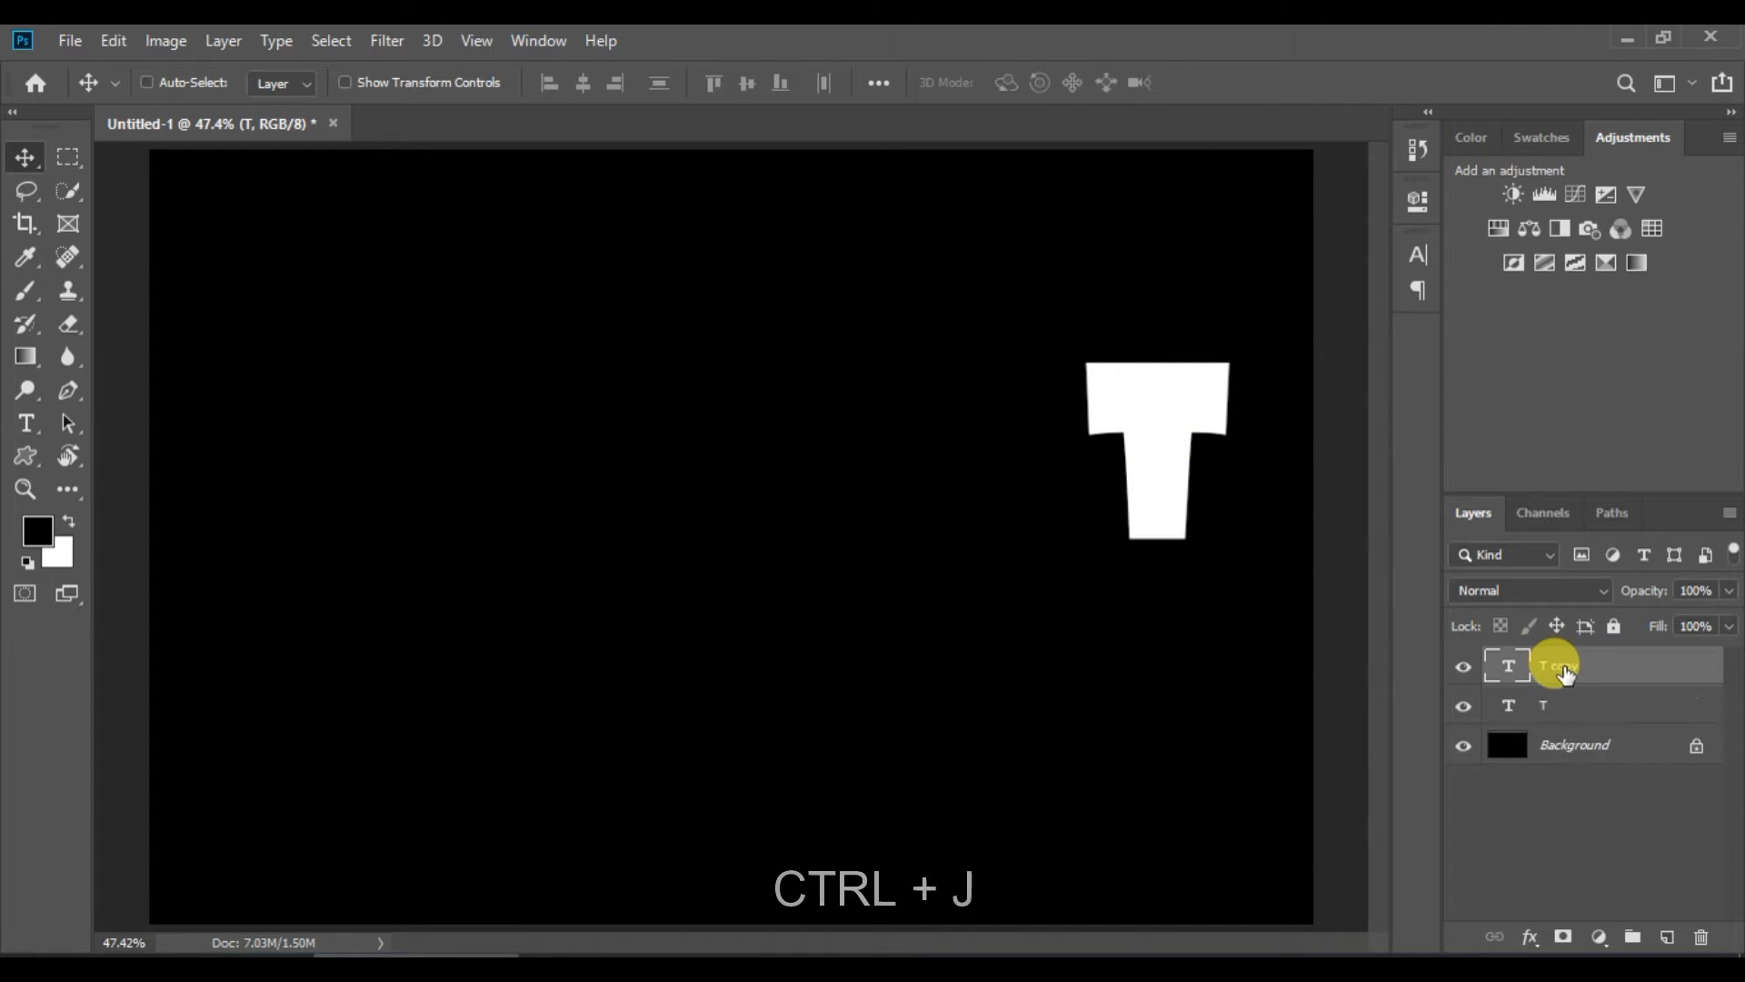
key(ctrl+j)
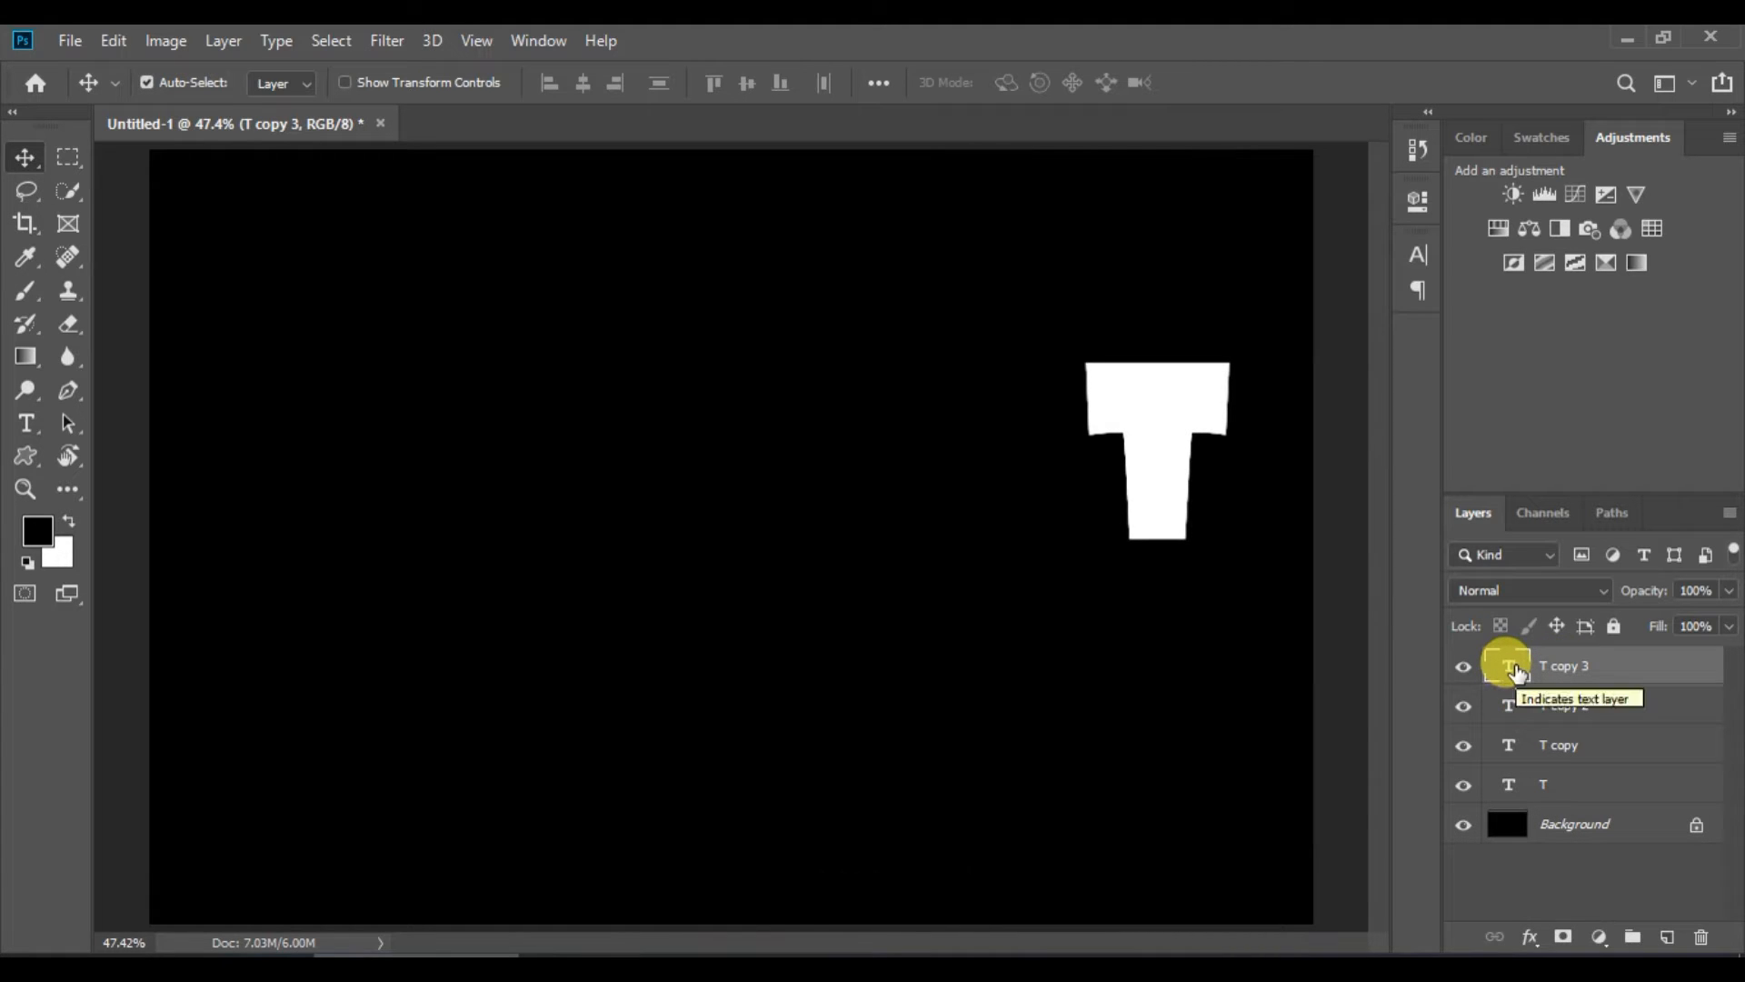
Keep the topmost copy as the letter T and move it straight across to the left side of the canvas.
double_click(1511, 668)
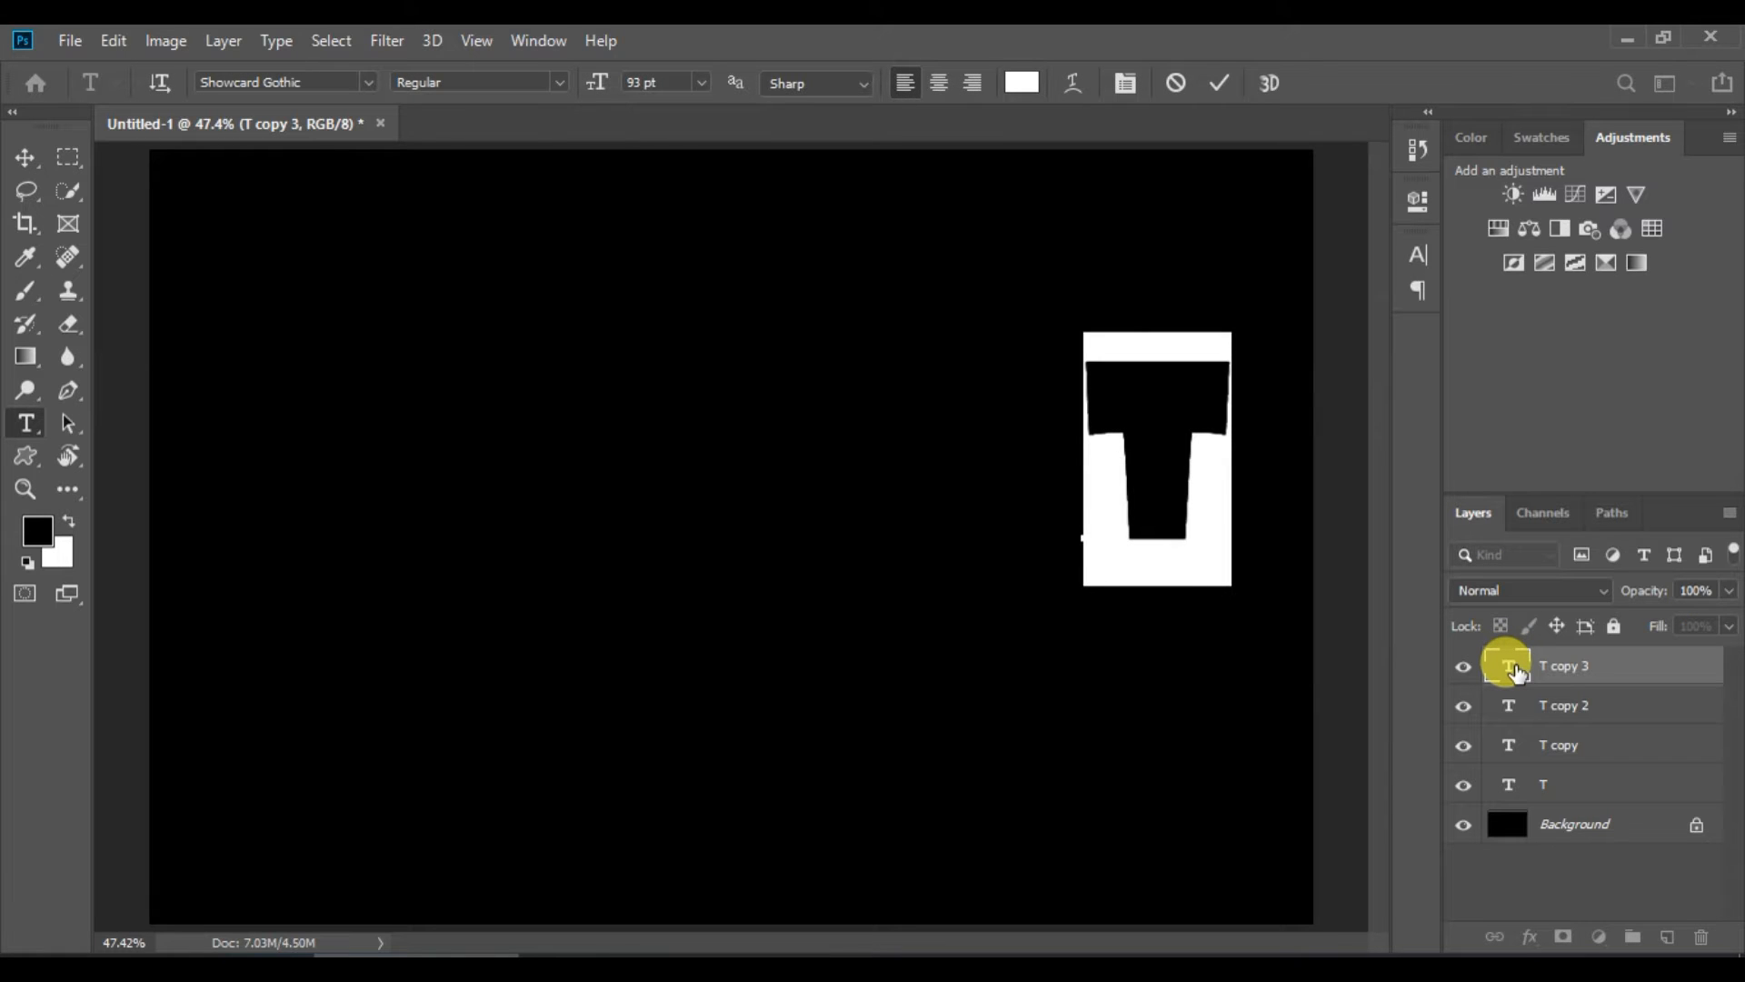
click(1218, 84)
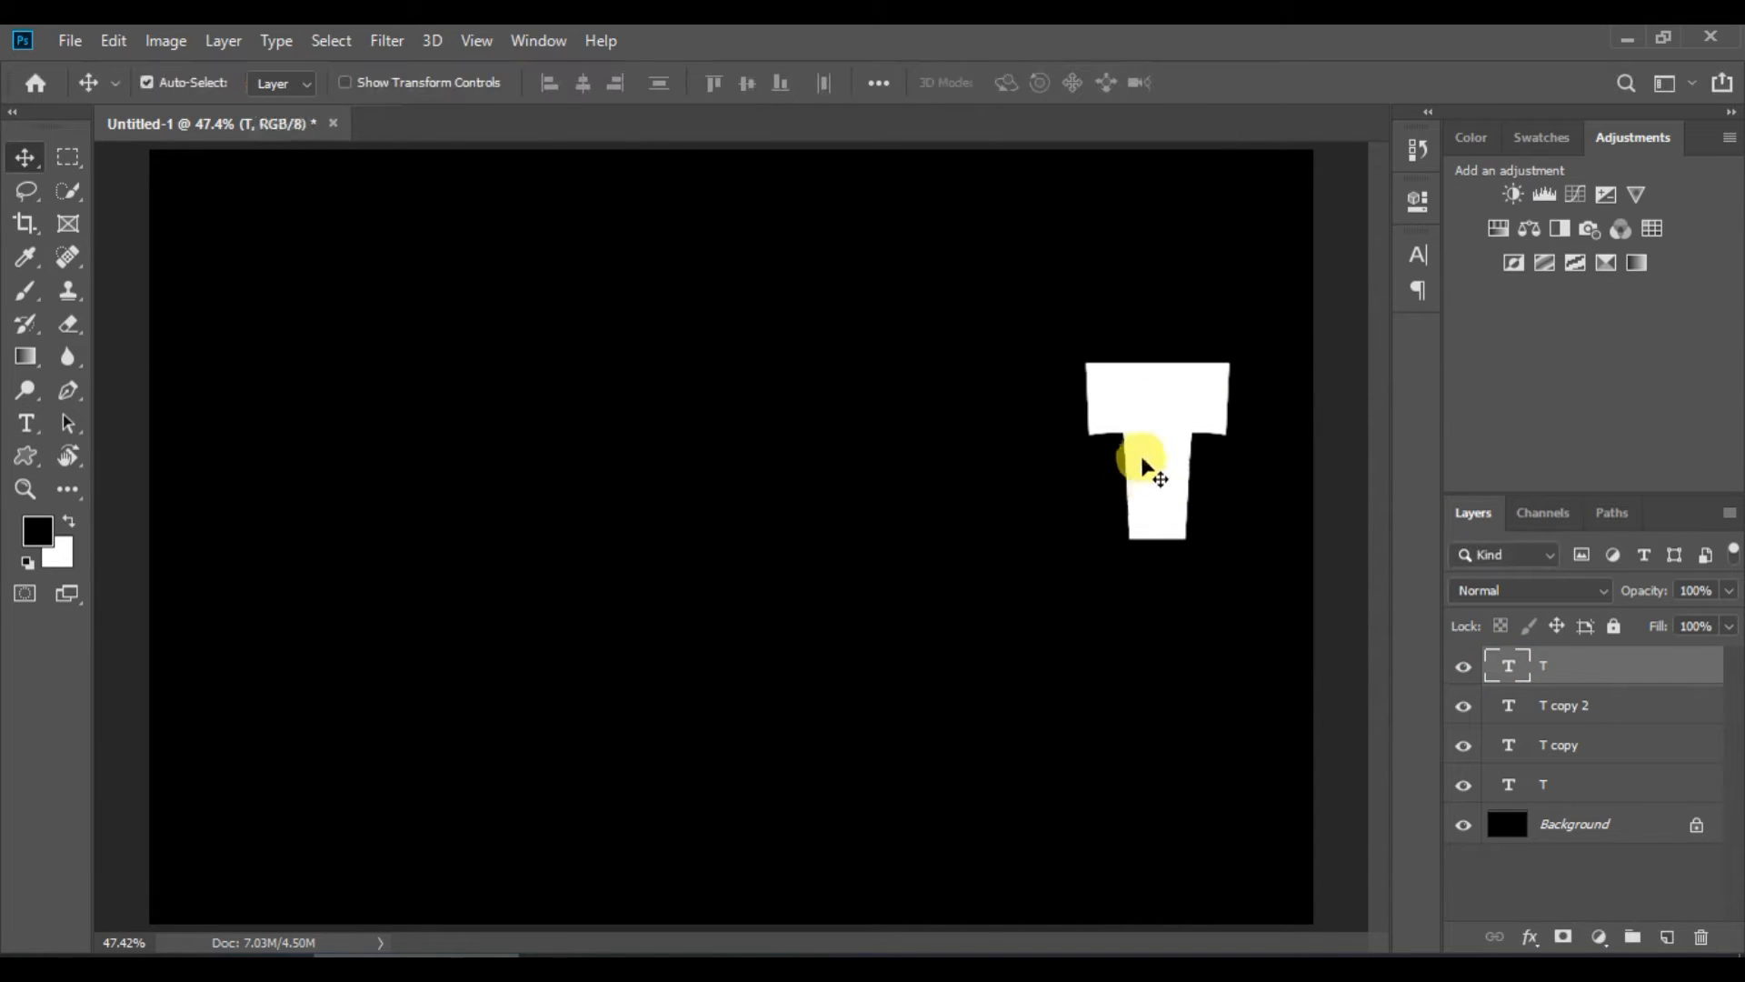
drag(1155, 463, 342, 462)
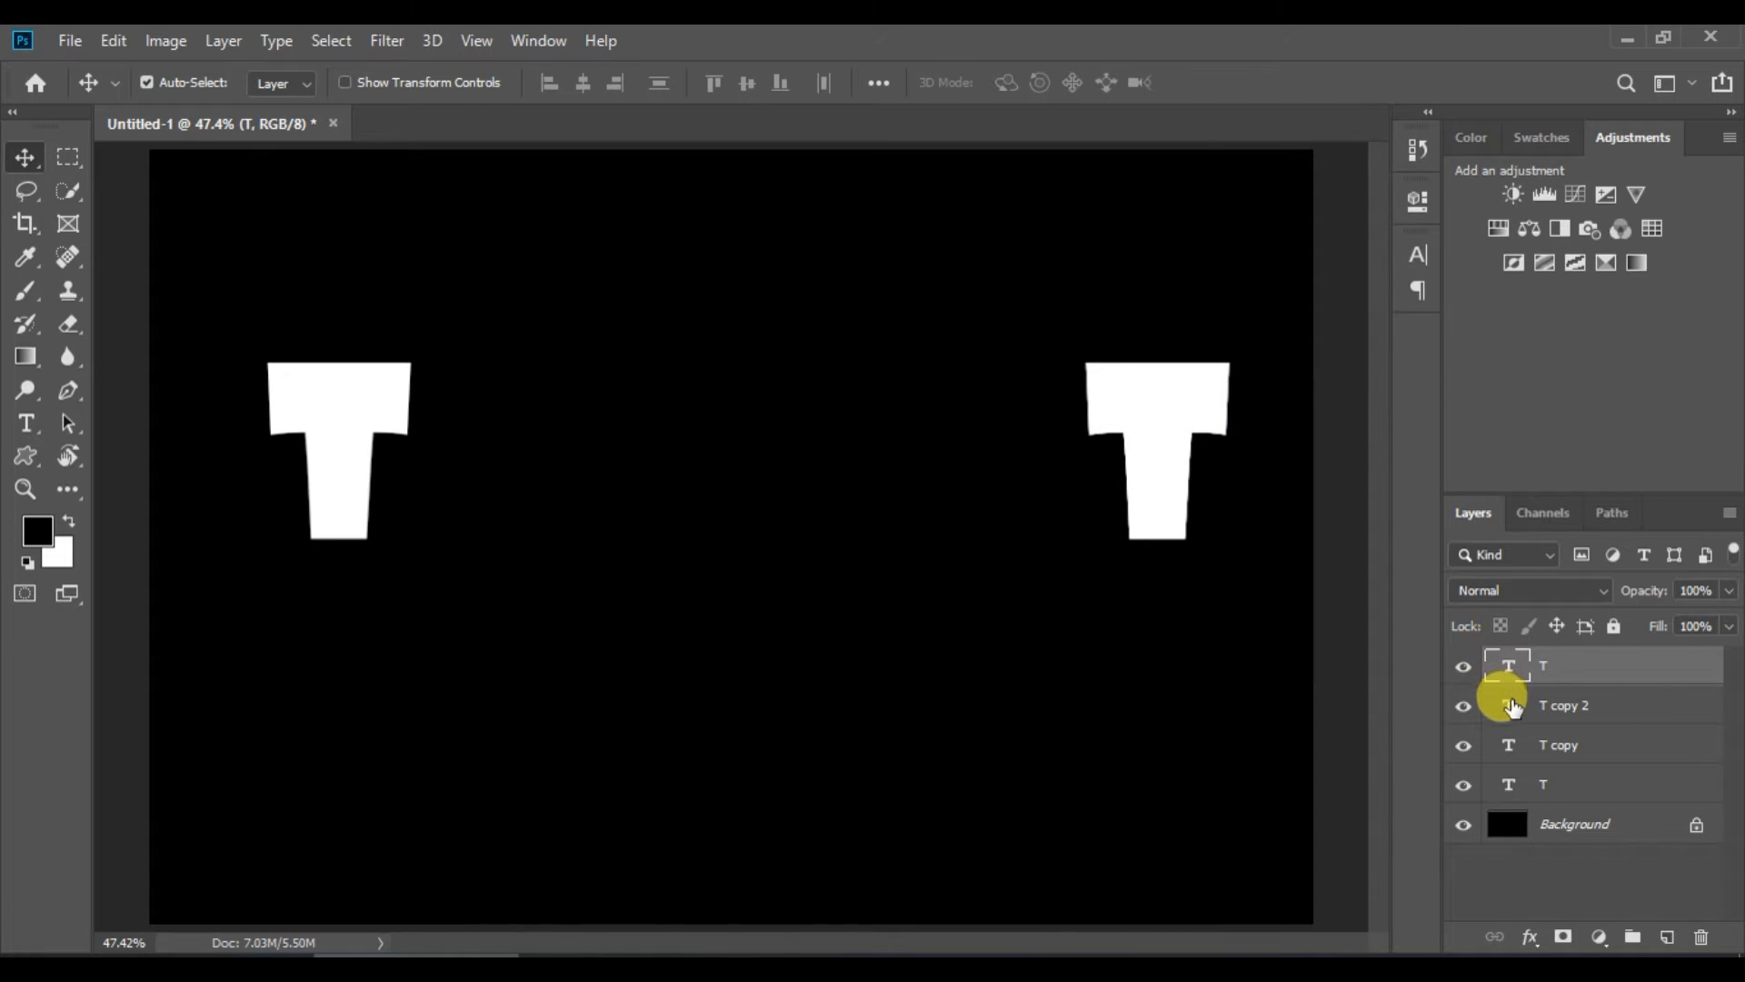
Change the second layer's letter to E and place it just right of the first T.
click(1513, 707)
double_click(1511, 705)
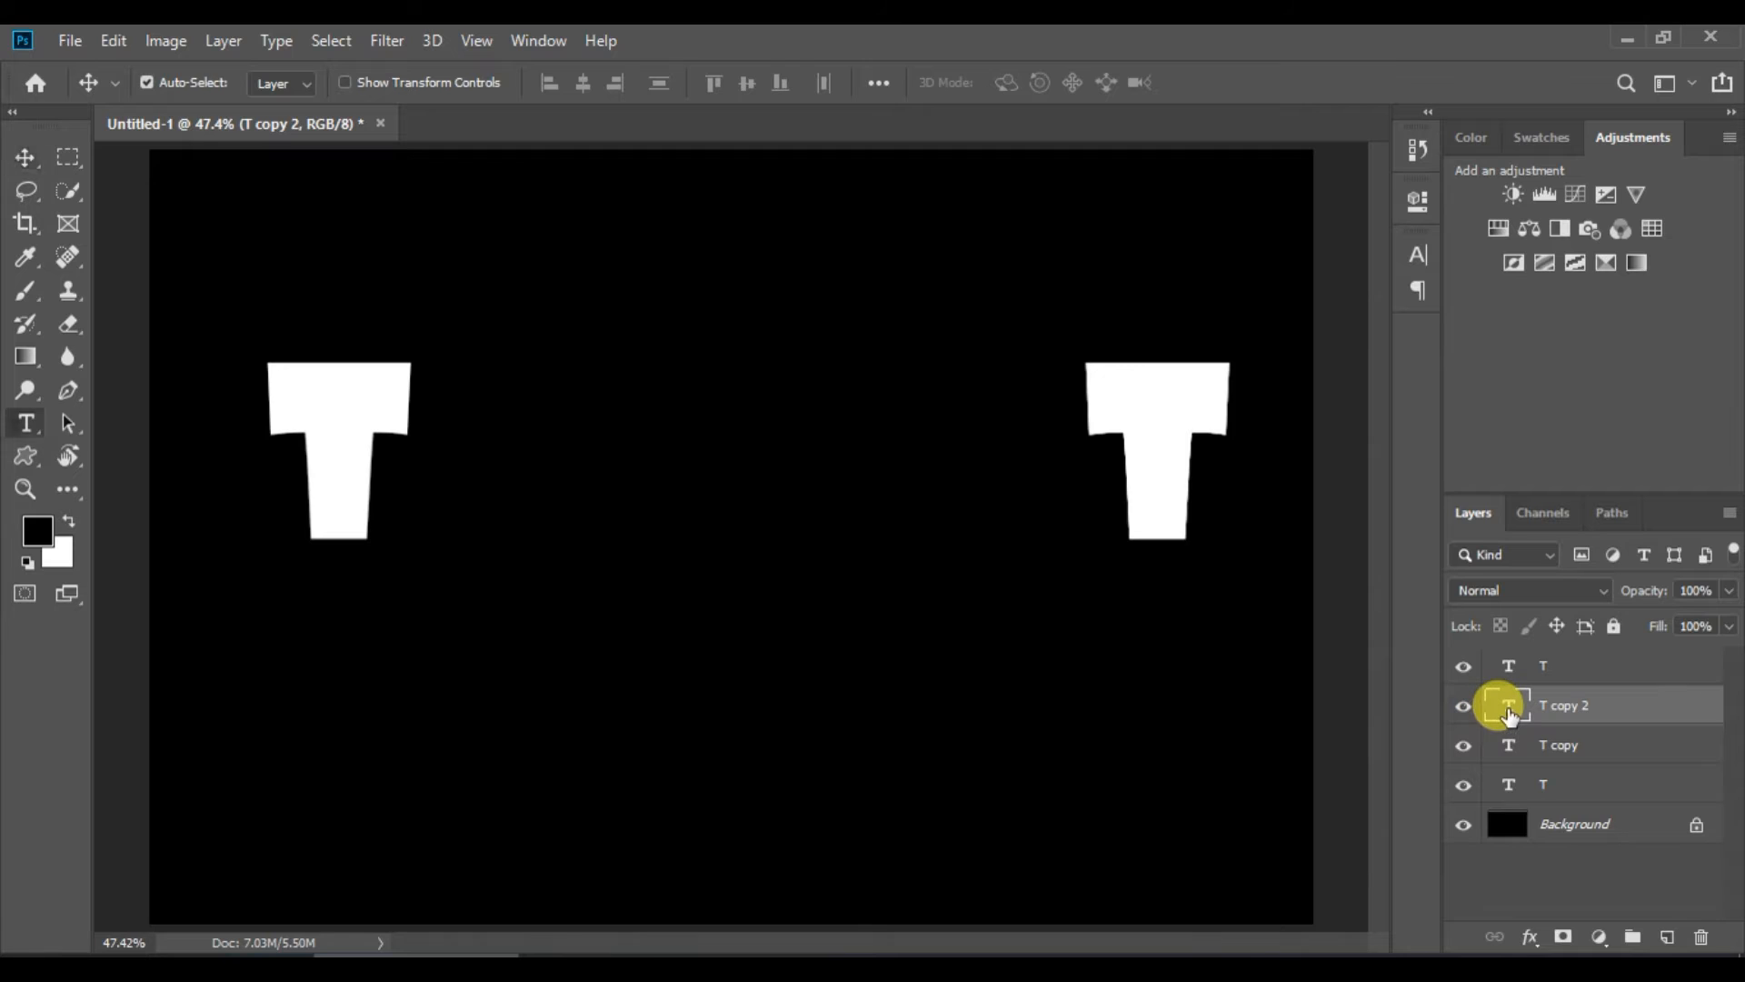
text(X)
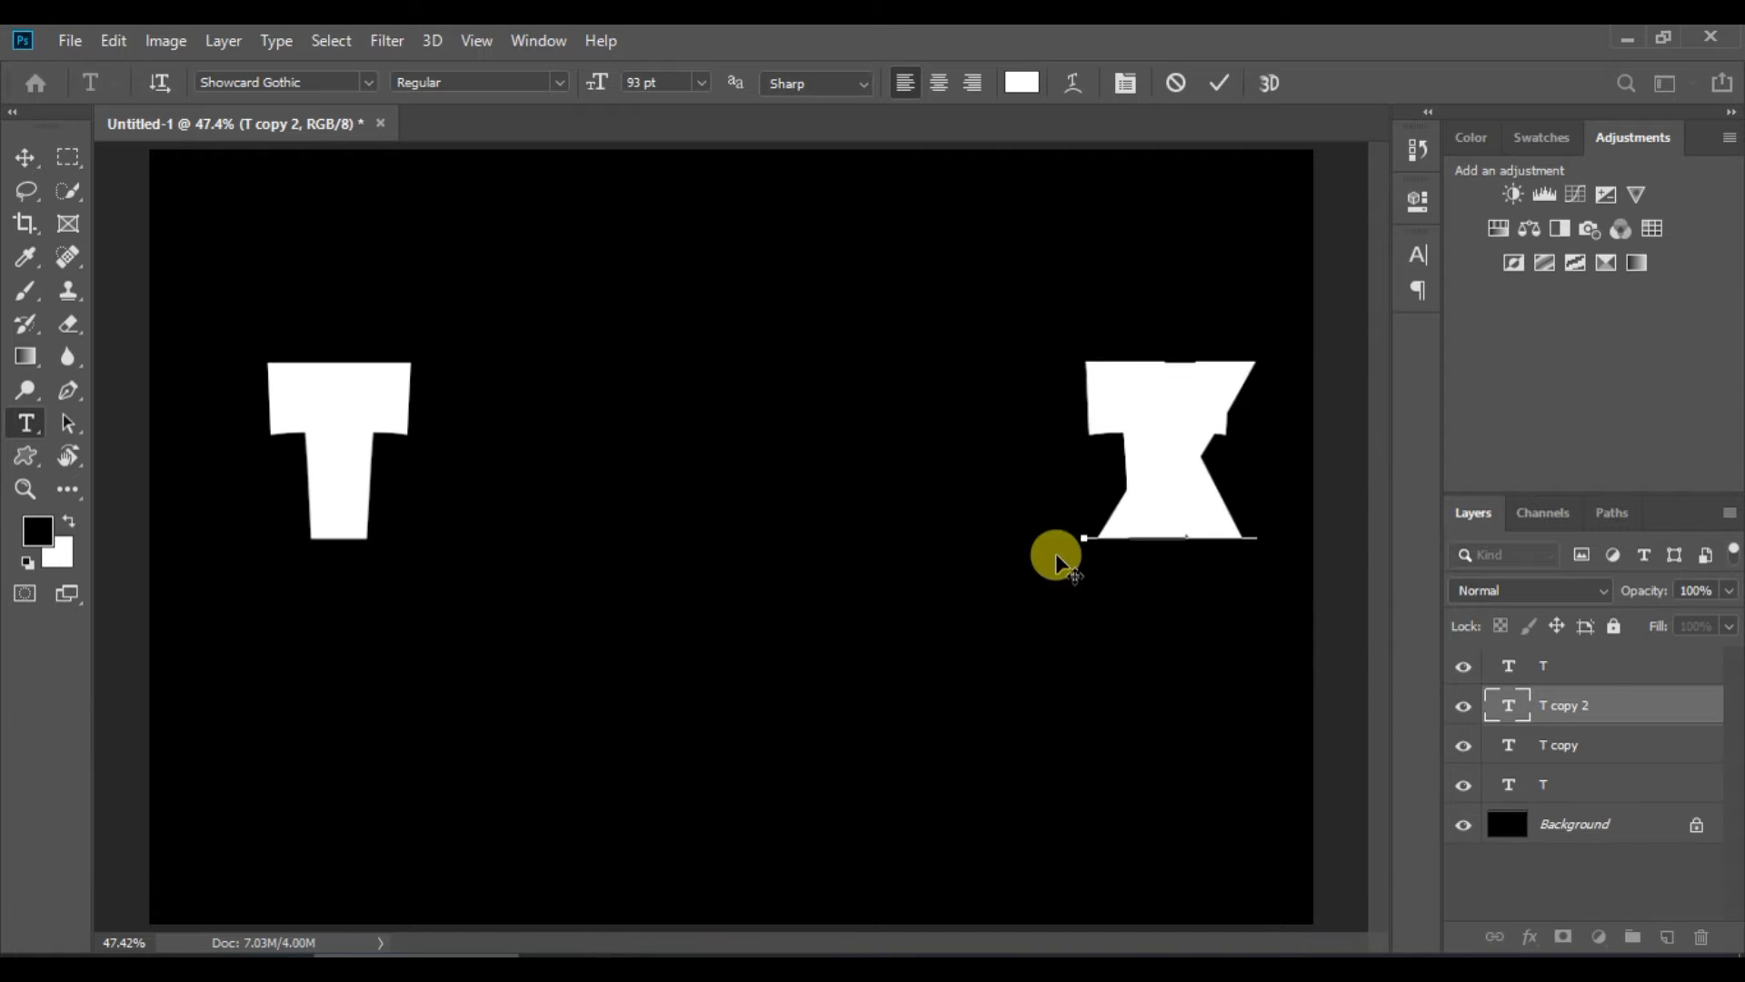
key(BackSpace)
text(E)
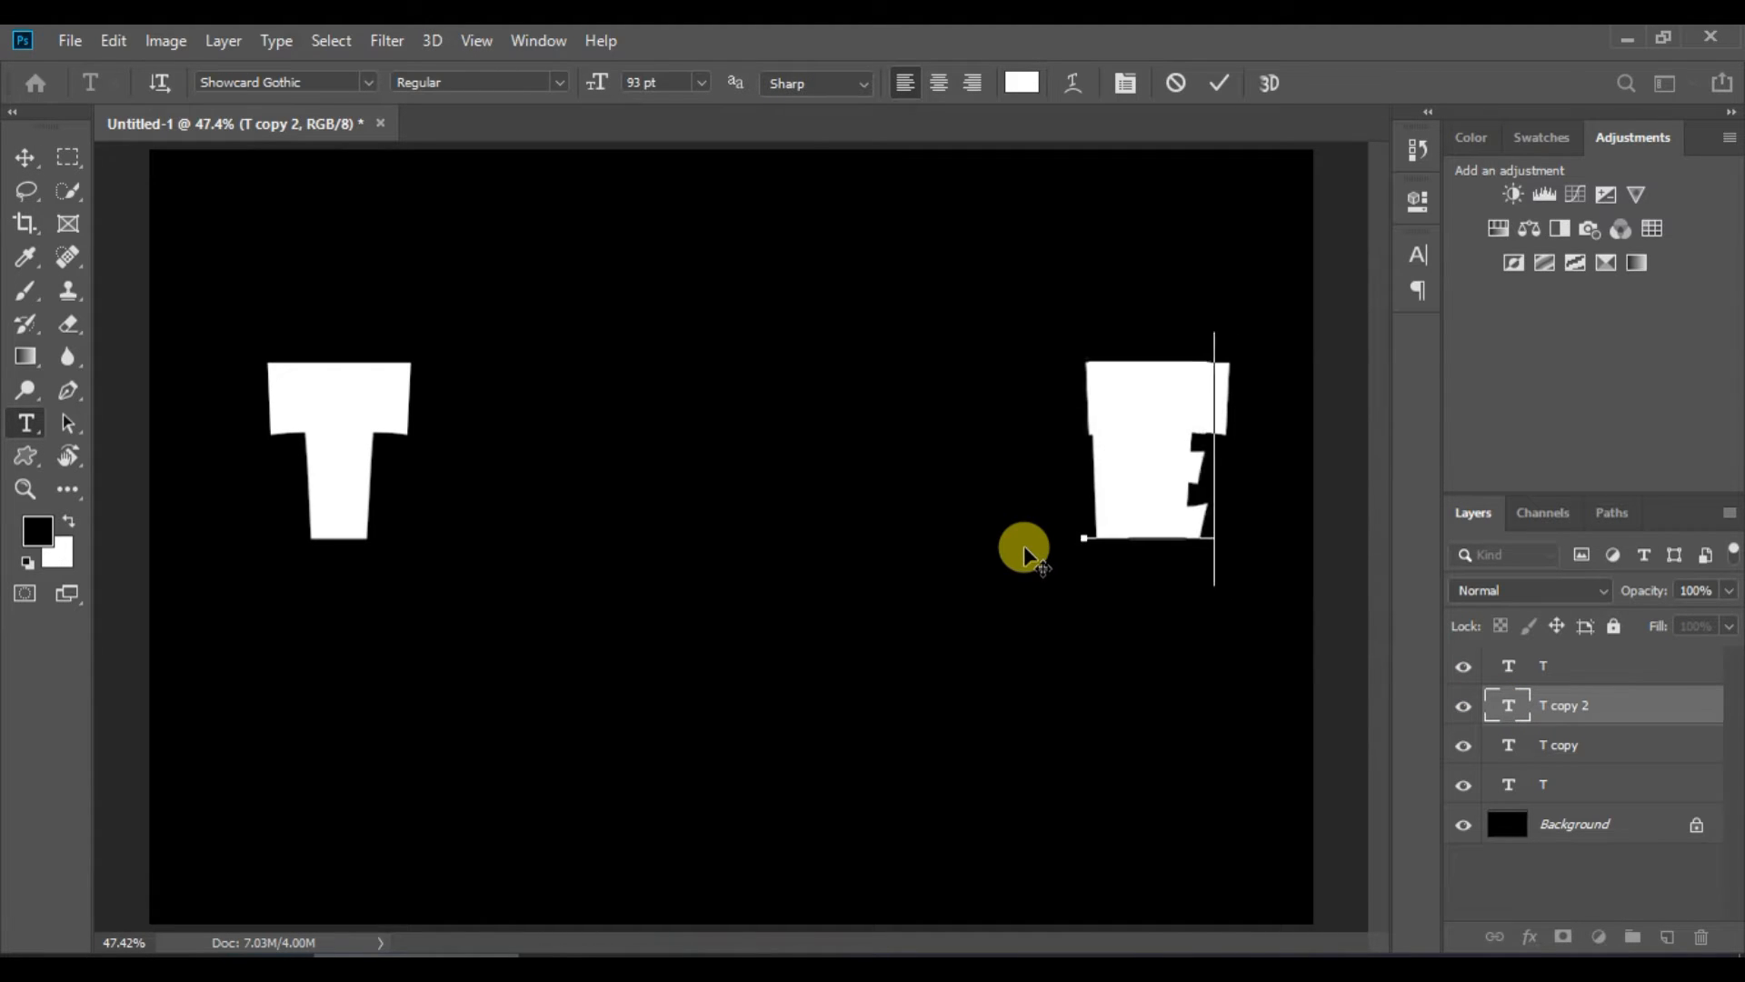
click(1218, 82)
key(v)
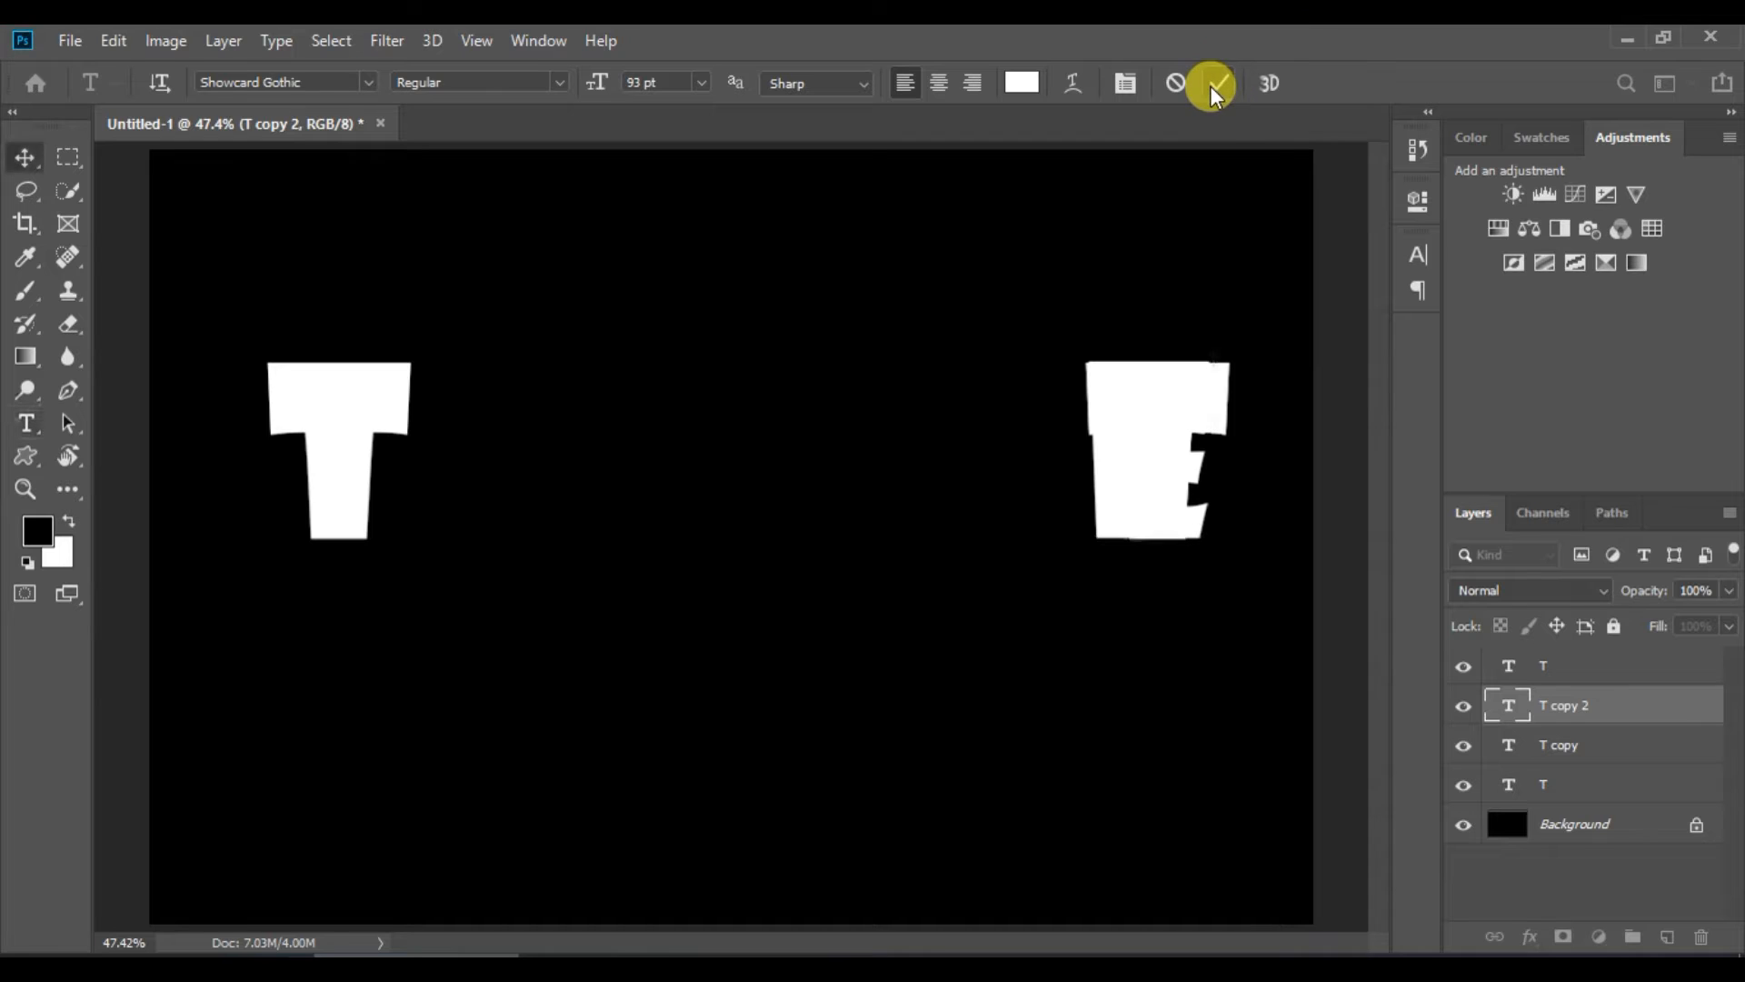
drag(1149, 452, 543, 452)
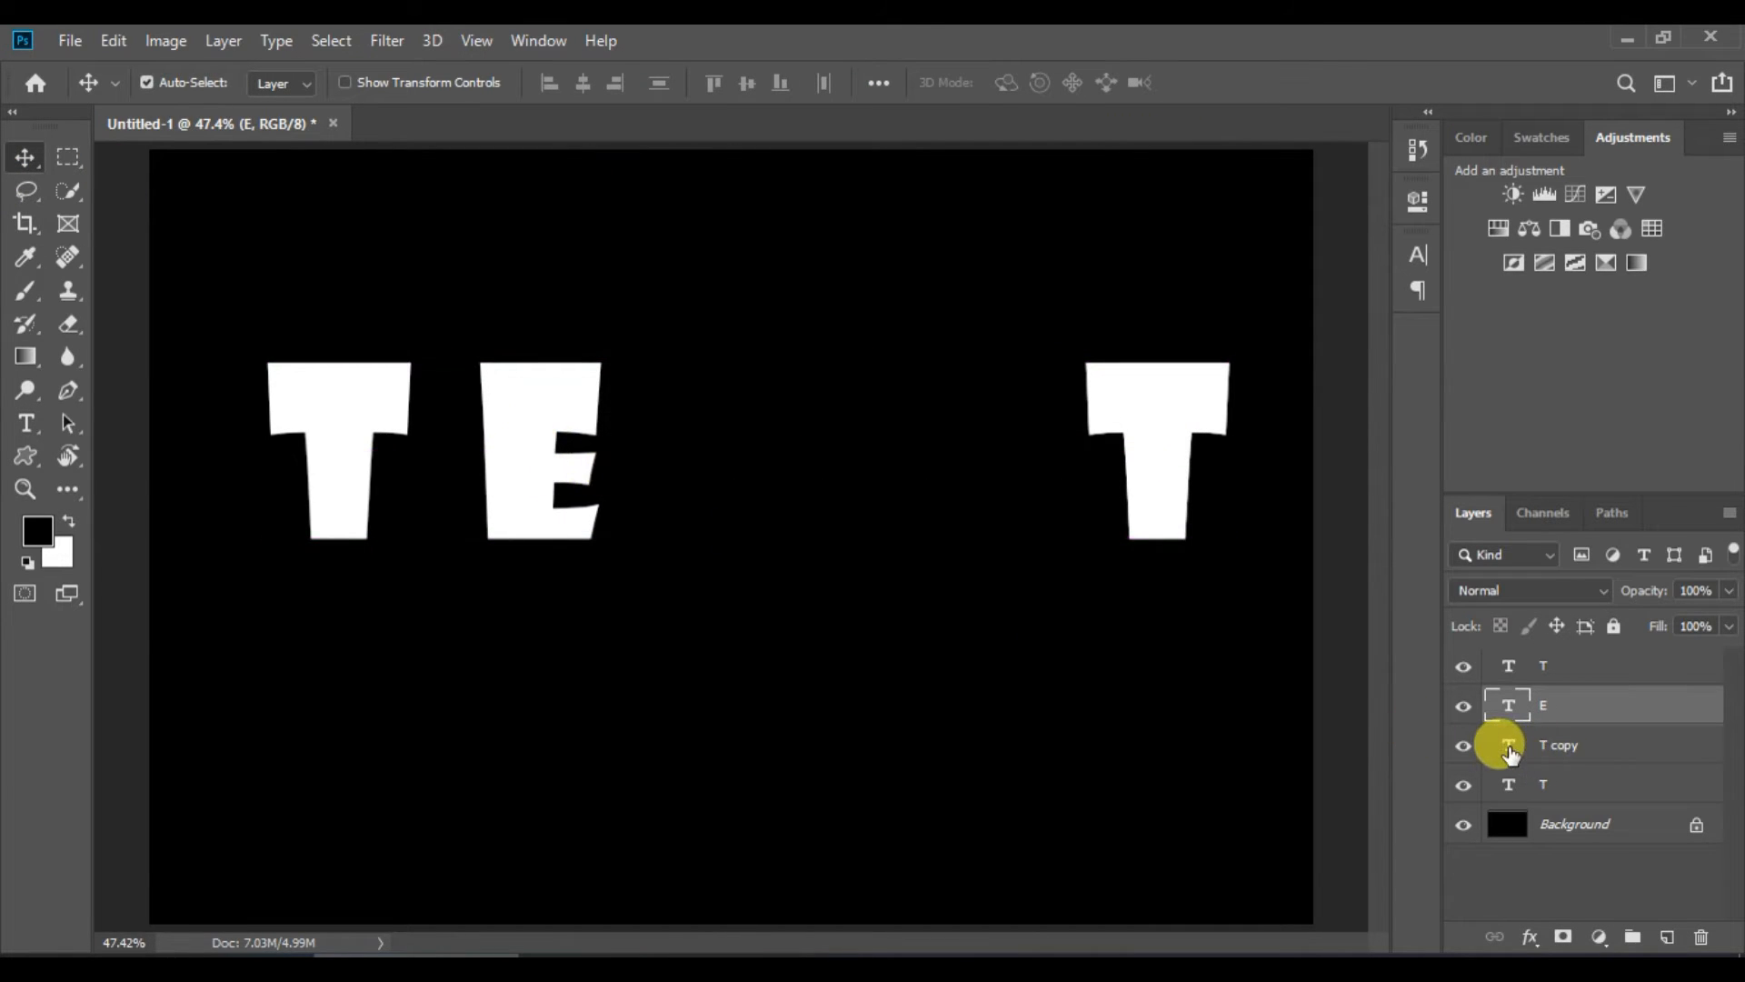
Change the remaining T copy's letter to X and place it between the E and the last T.
double_click(1502, 741)
text(X)
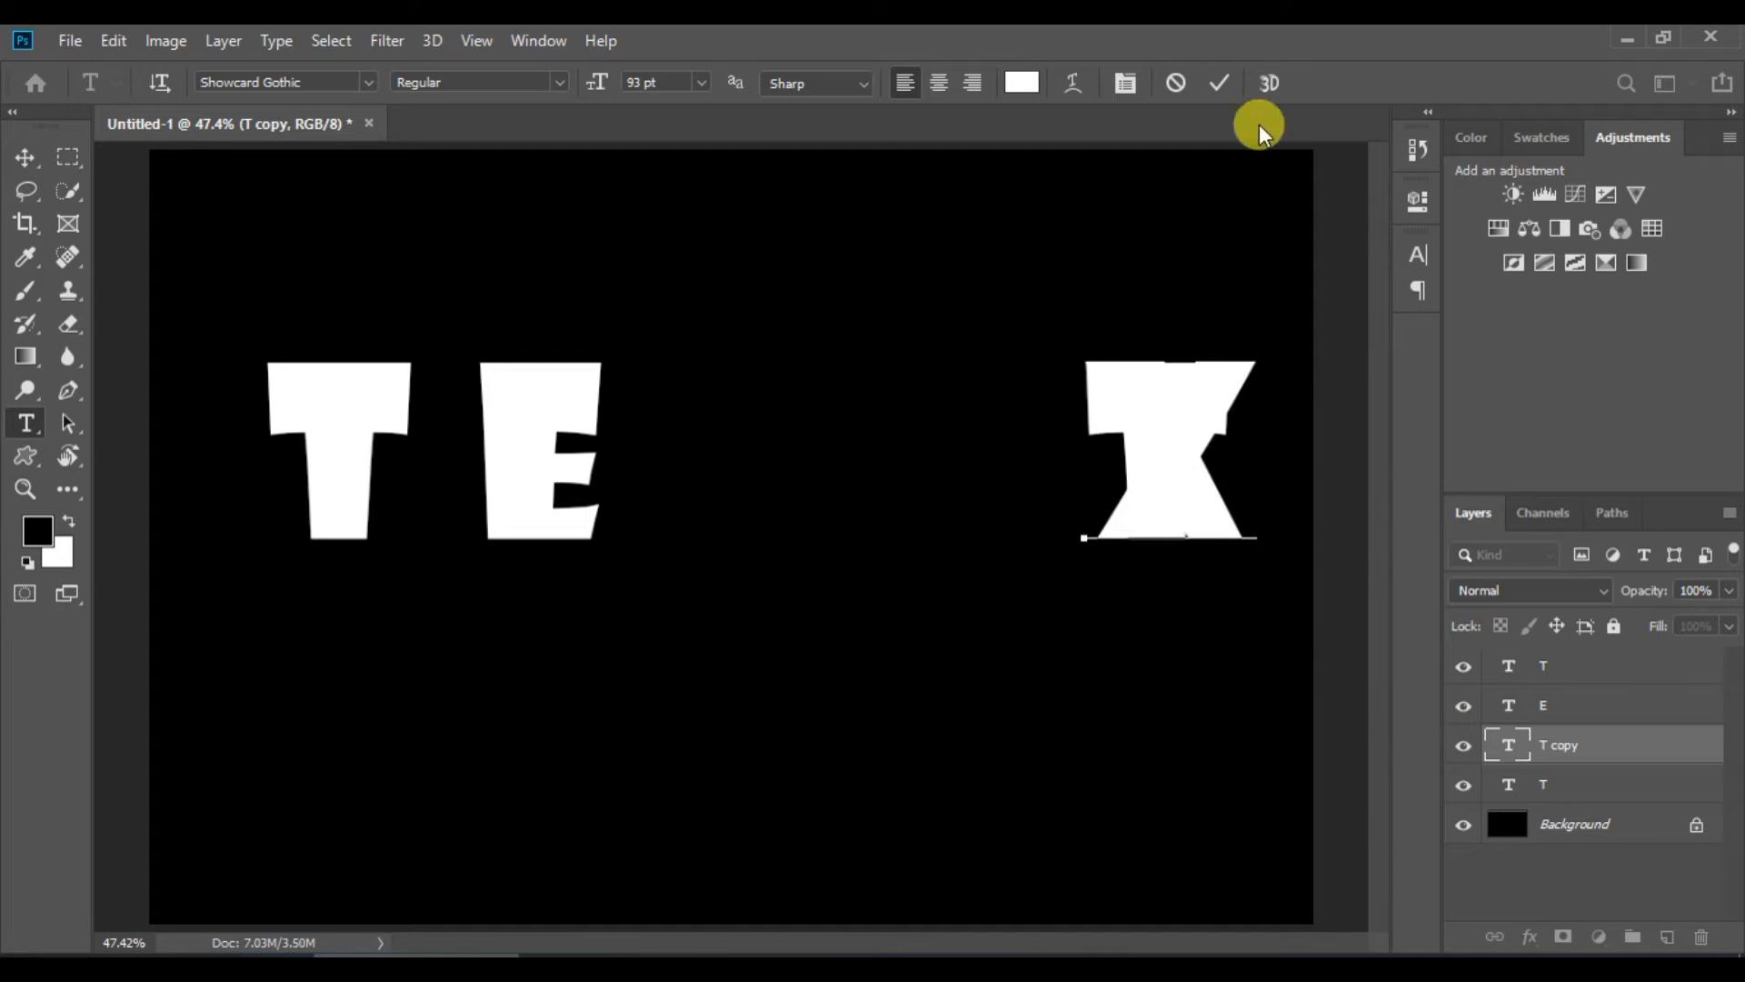
click(1218, 82)
key(v)
drag(1189, 416, 845, 423)
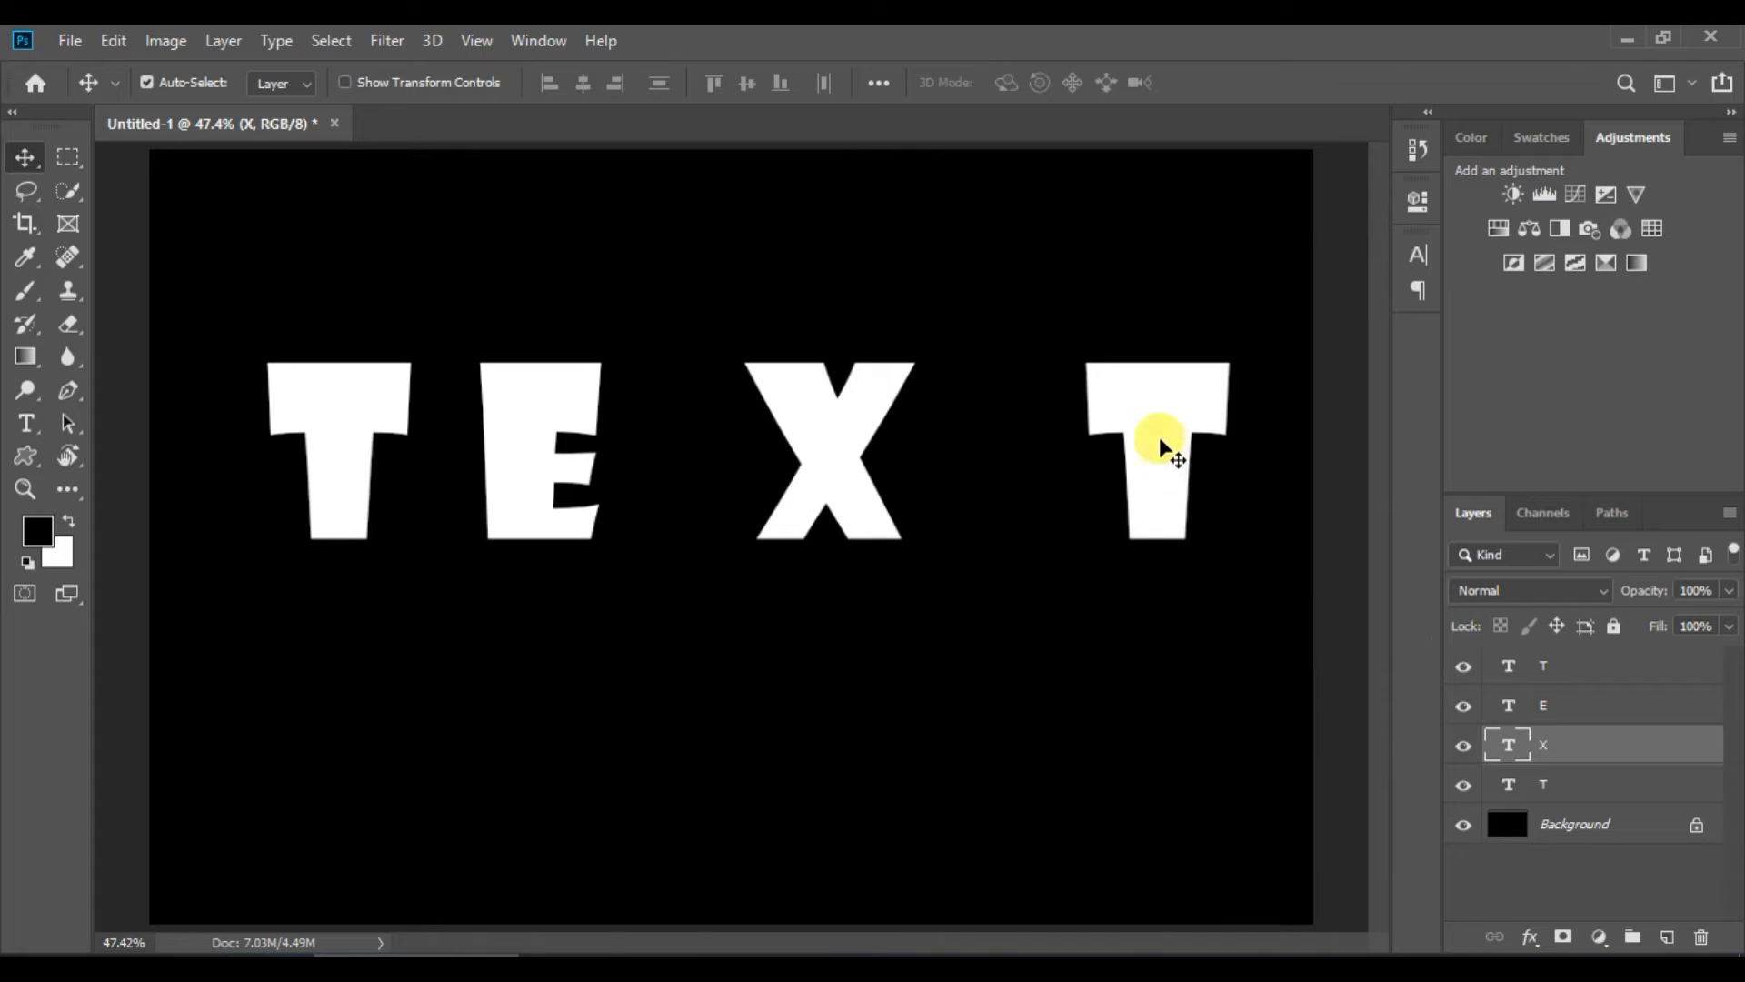
Even out the letter spacing by shifting the last T closer to the X and the E slightly right.
drag(1157, 440, 1077, 444)
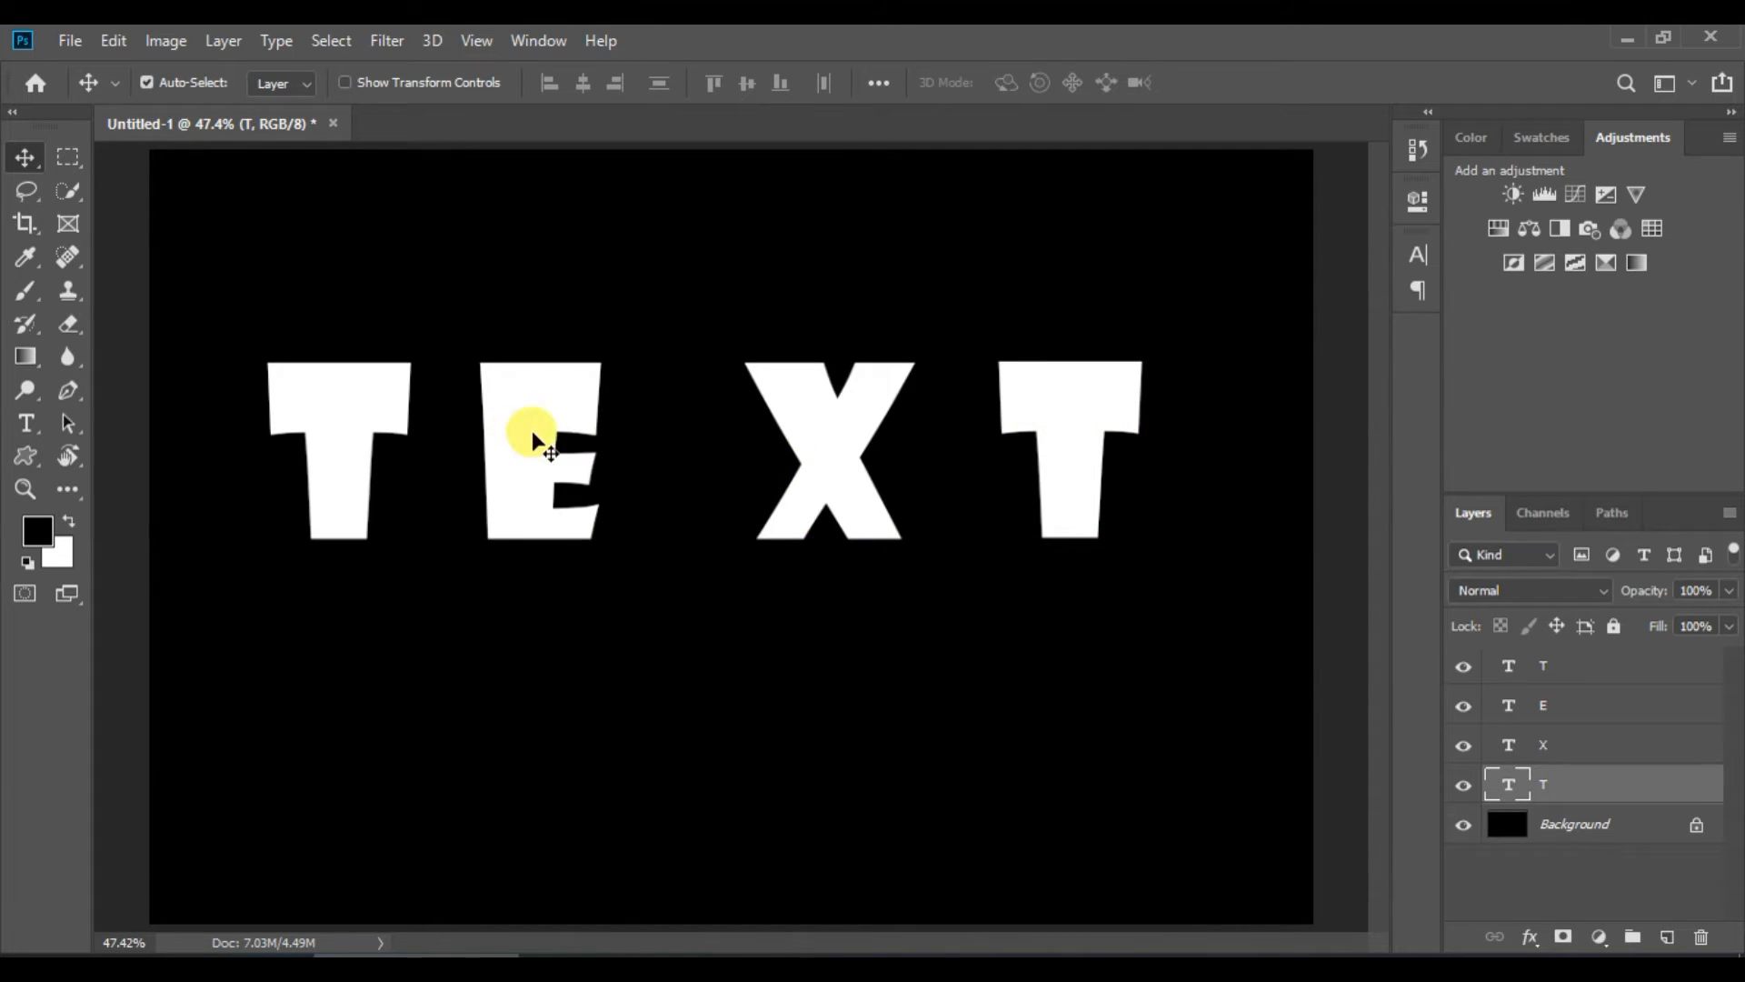
drag(536, 443, 554, 443)
click(1586, 896)
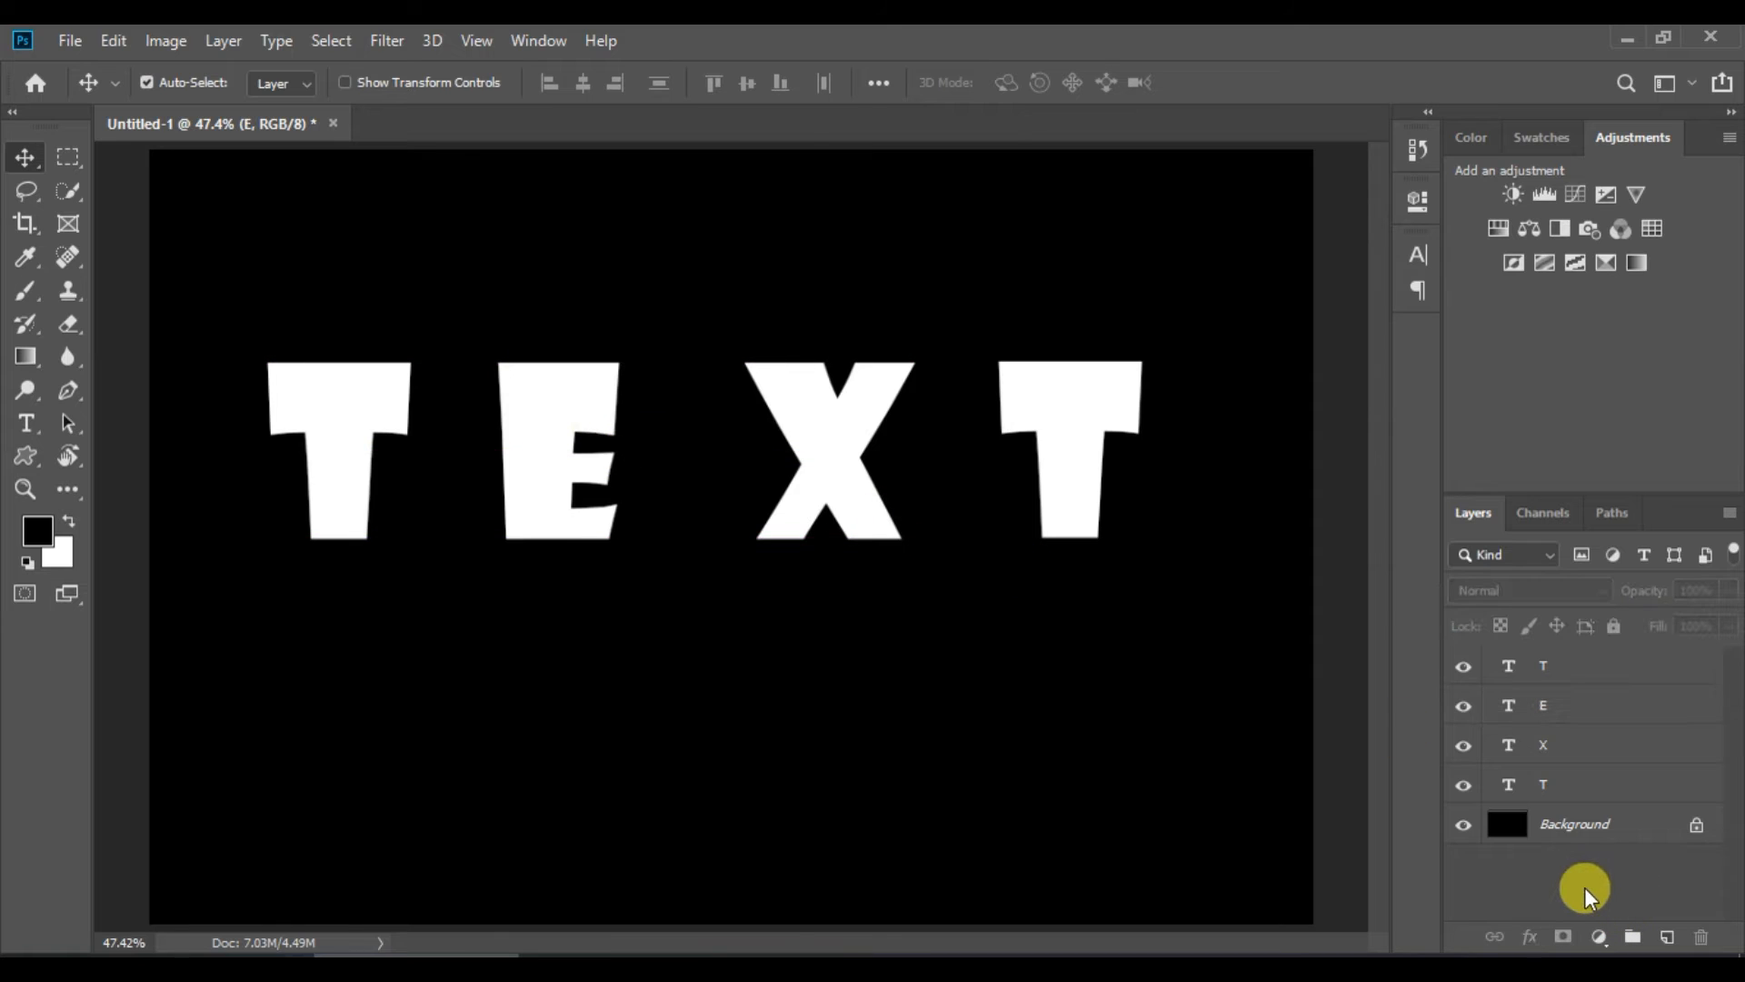
Add a layer mask to the first T and fade its right side with a black-to-white linear gradient drawn right to left.
click(1564, 668)
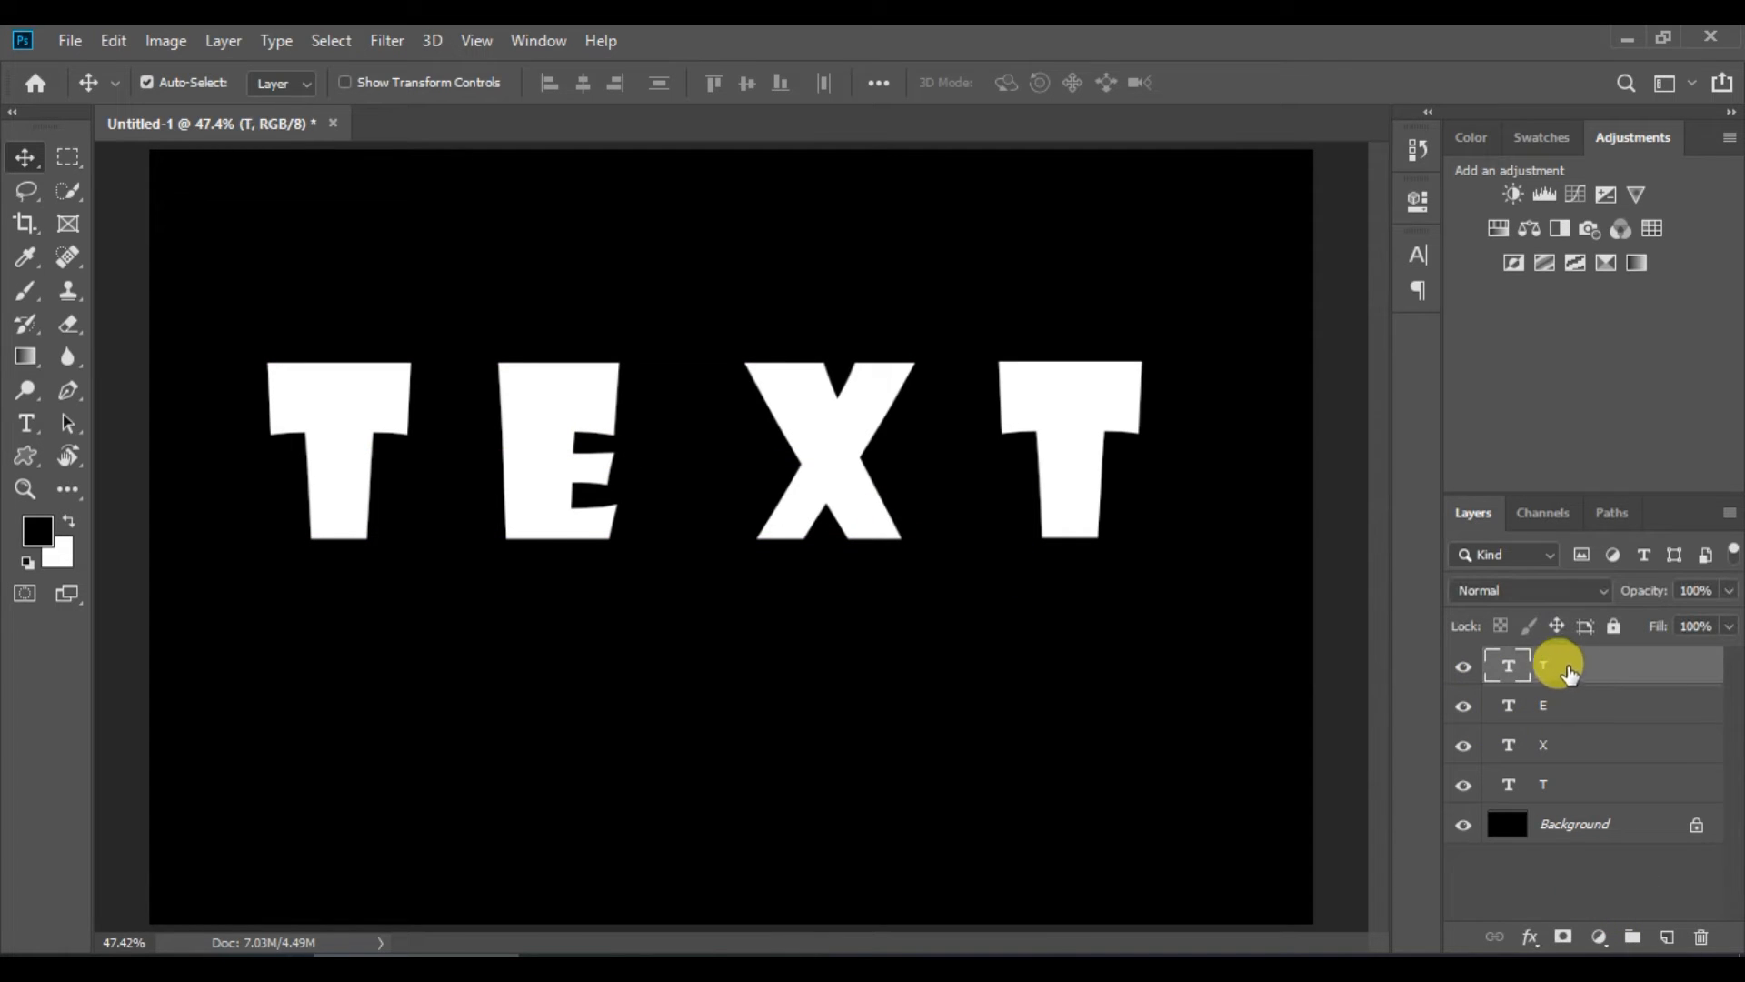
click(1563, 937)
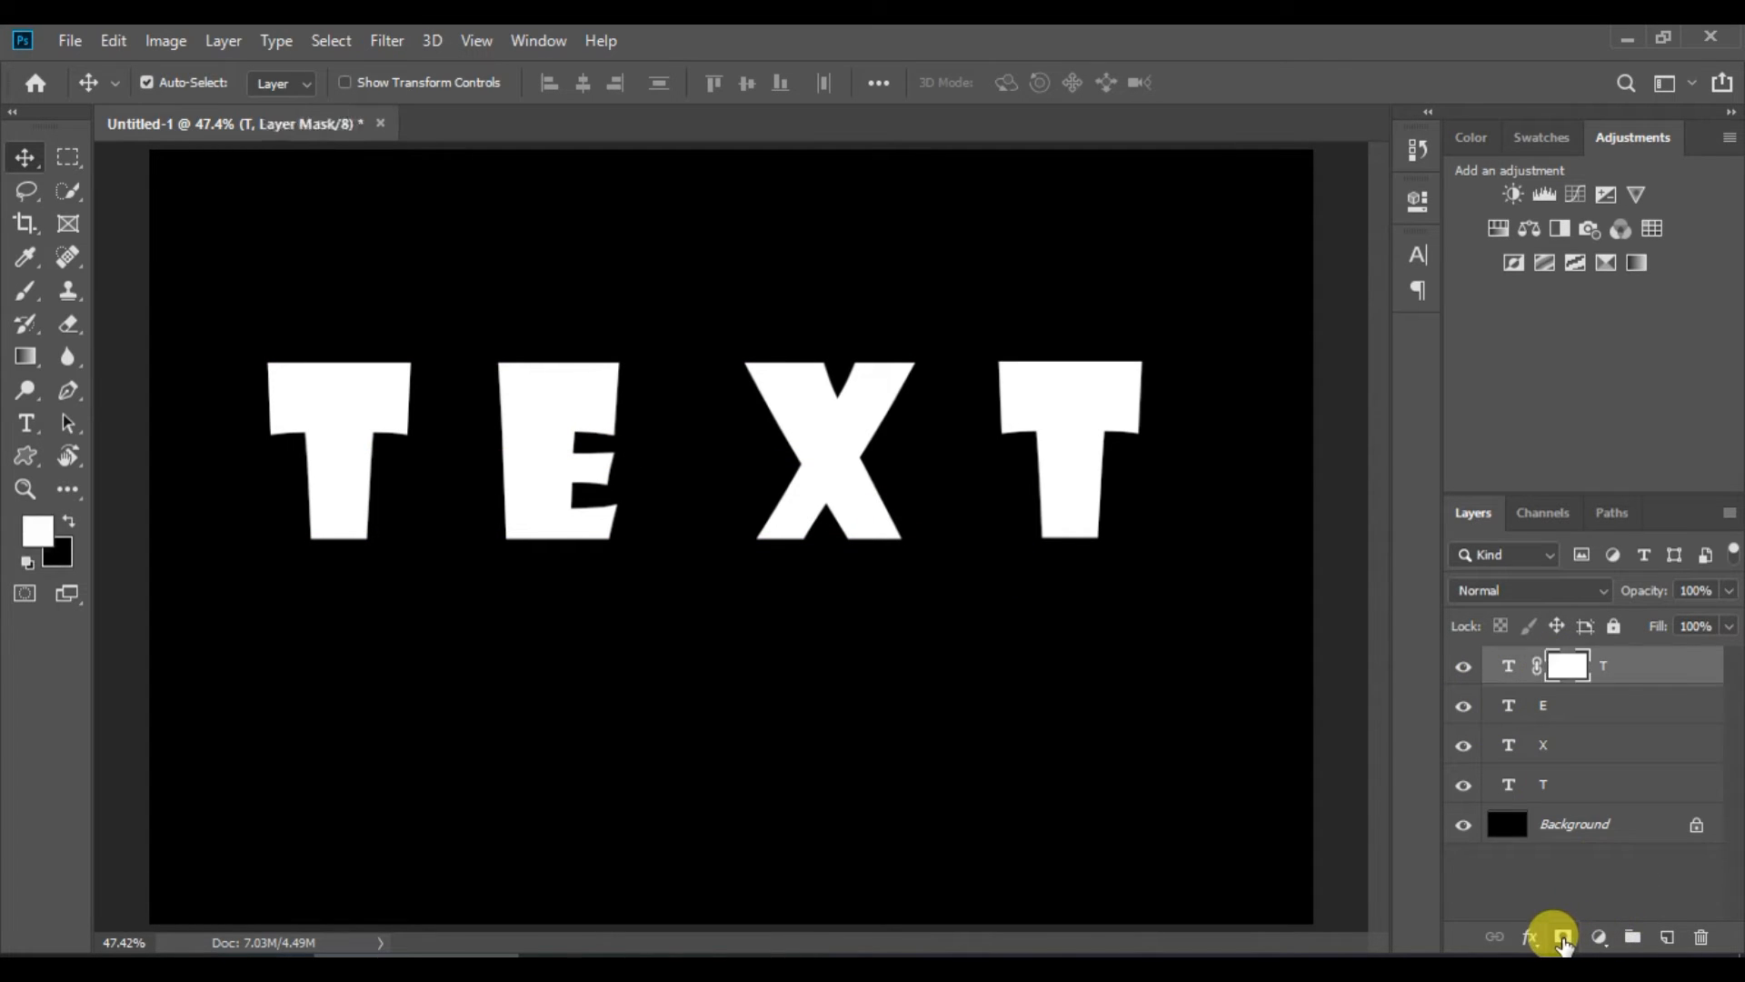
click(27, 359)
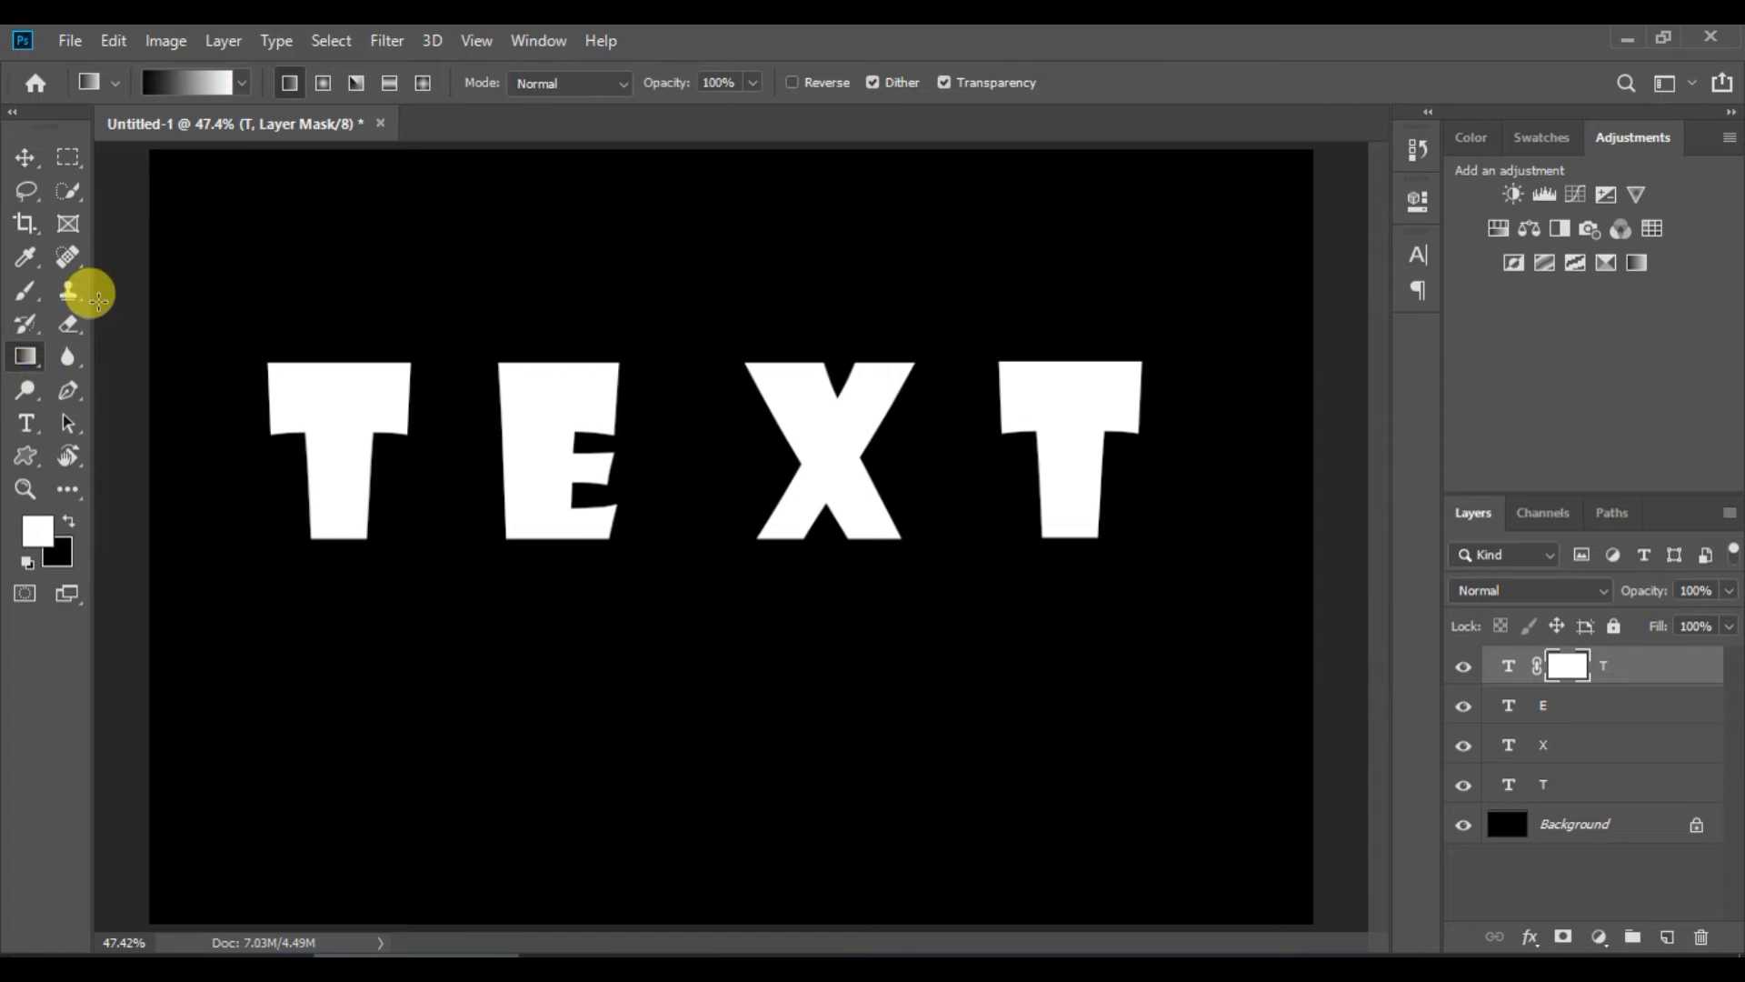
click(243, 84)
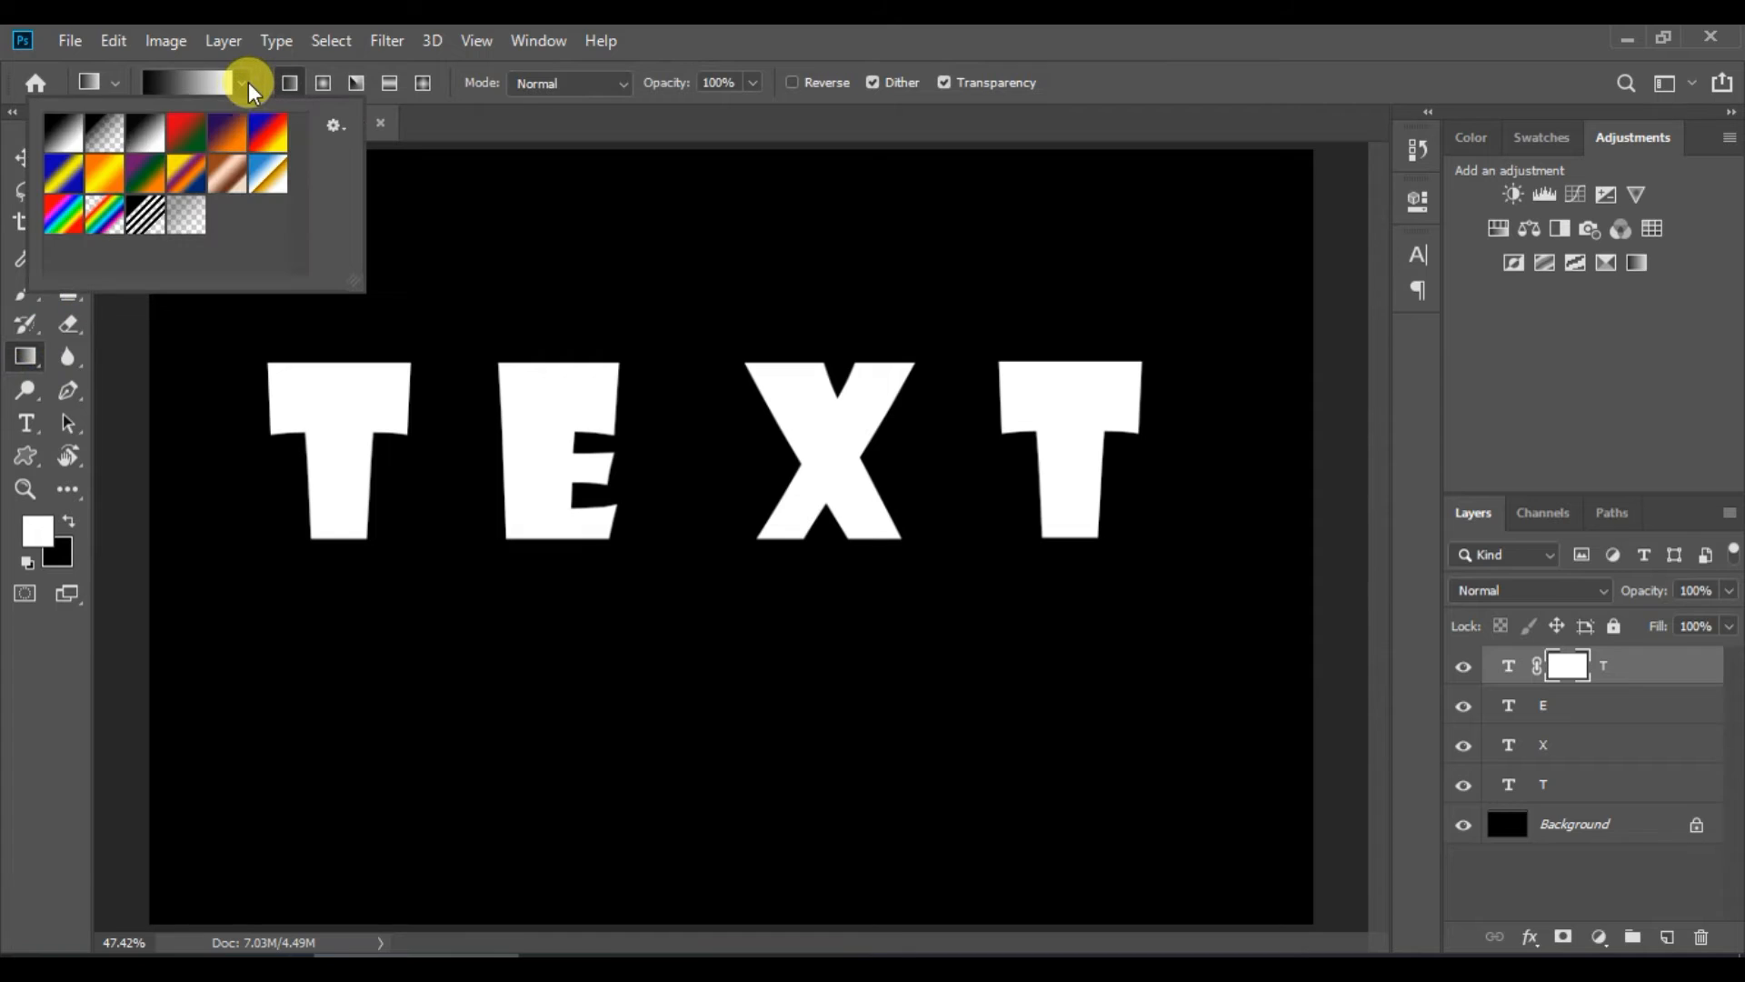
click(760, 37)
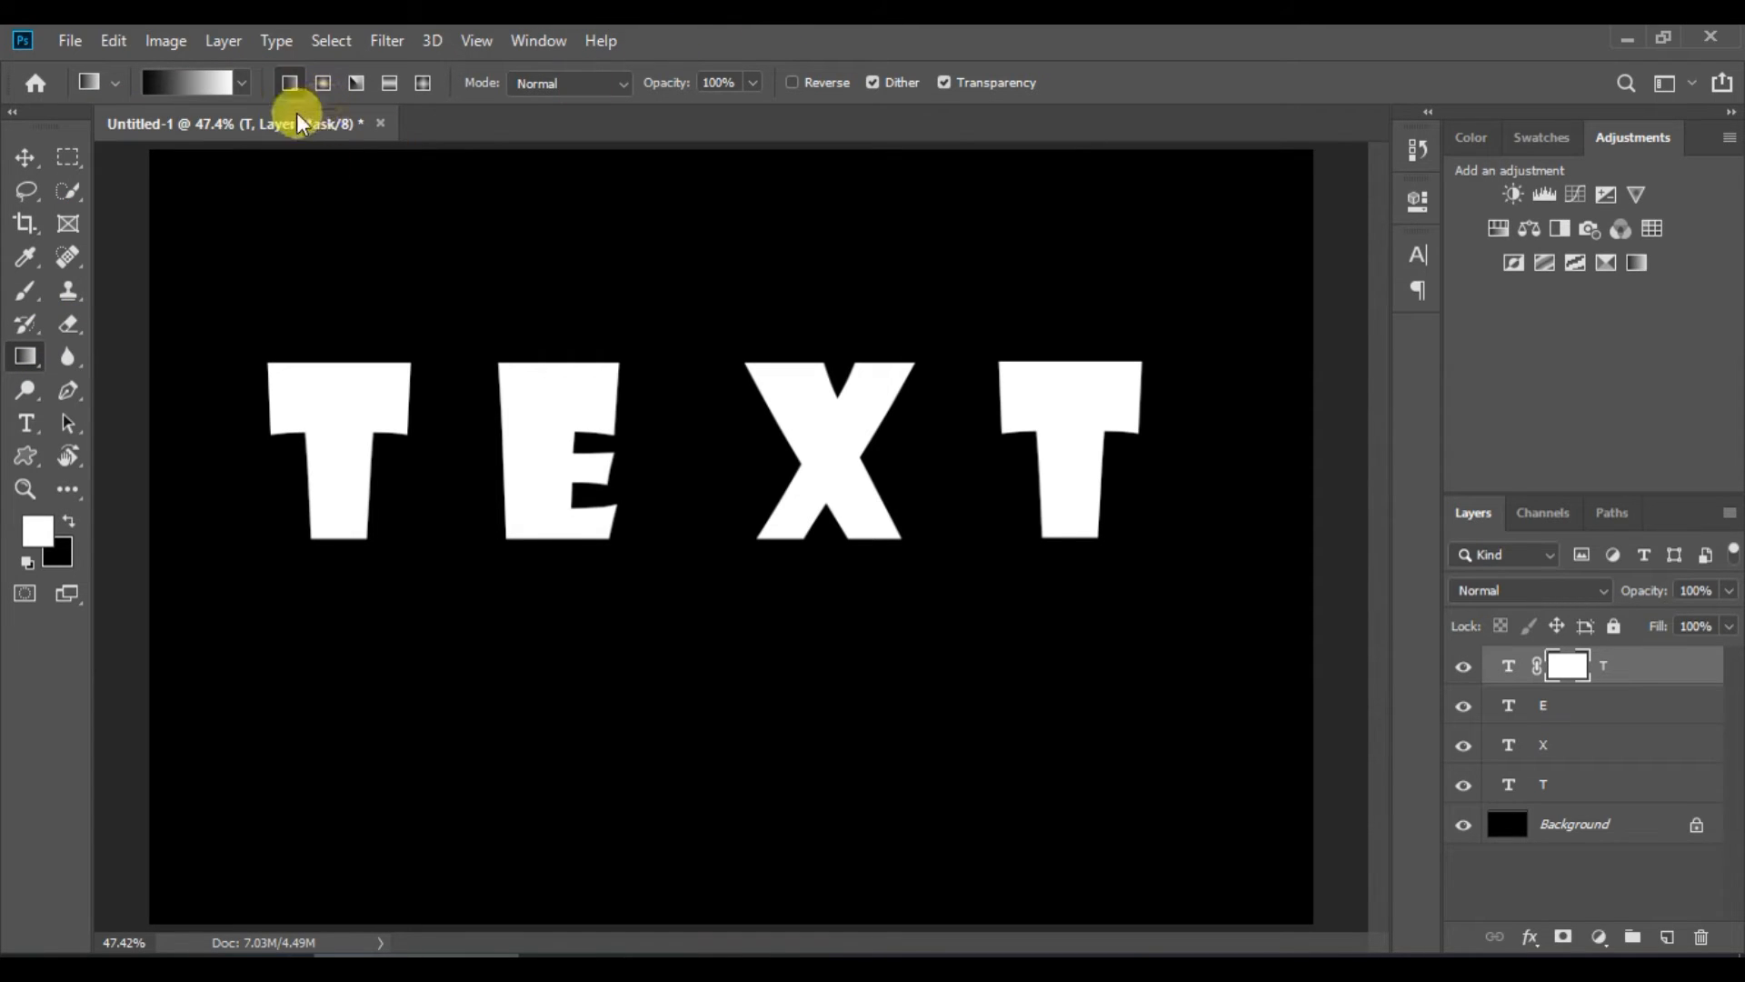
drag(382, 444, 296, 445)
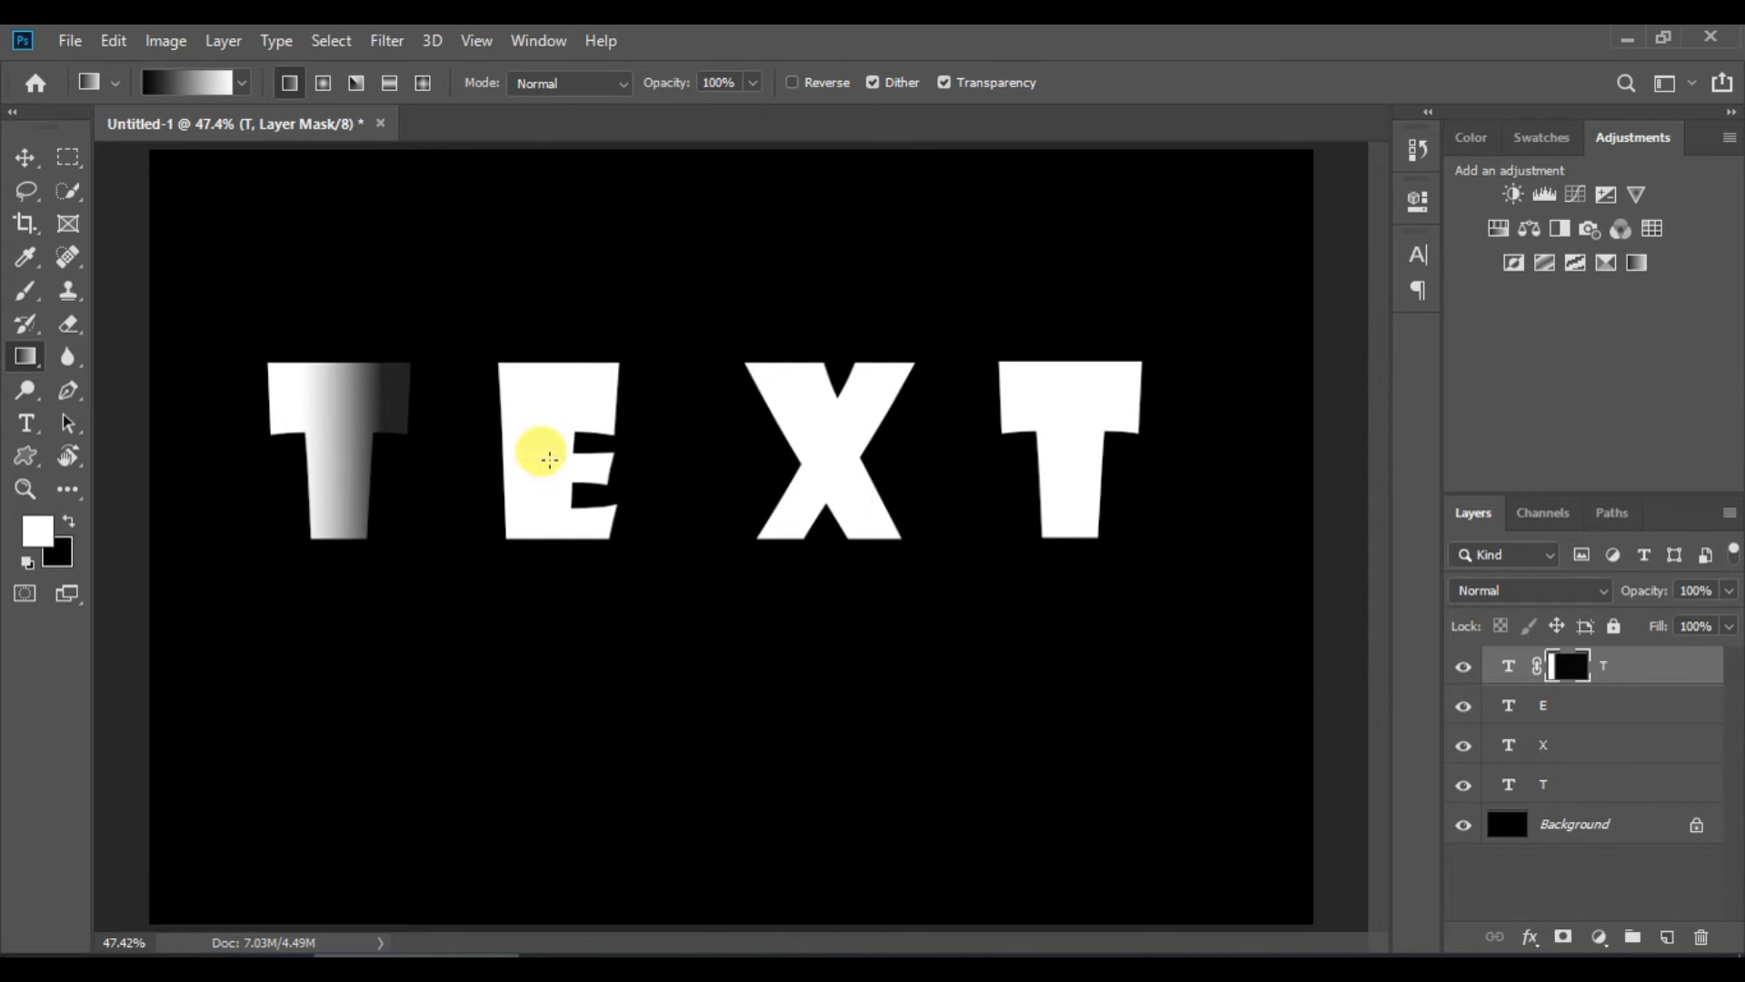
Add a layer mask to the E and draw the gradient from its right edge to its left edge.
click(1560, 715)
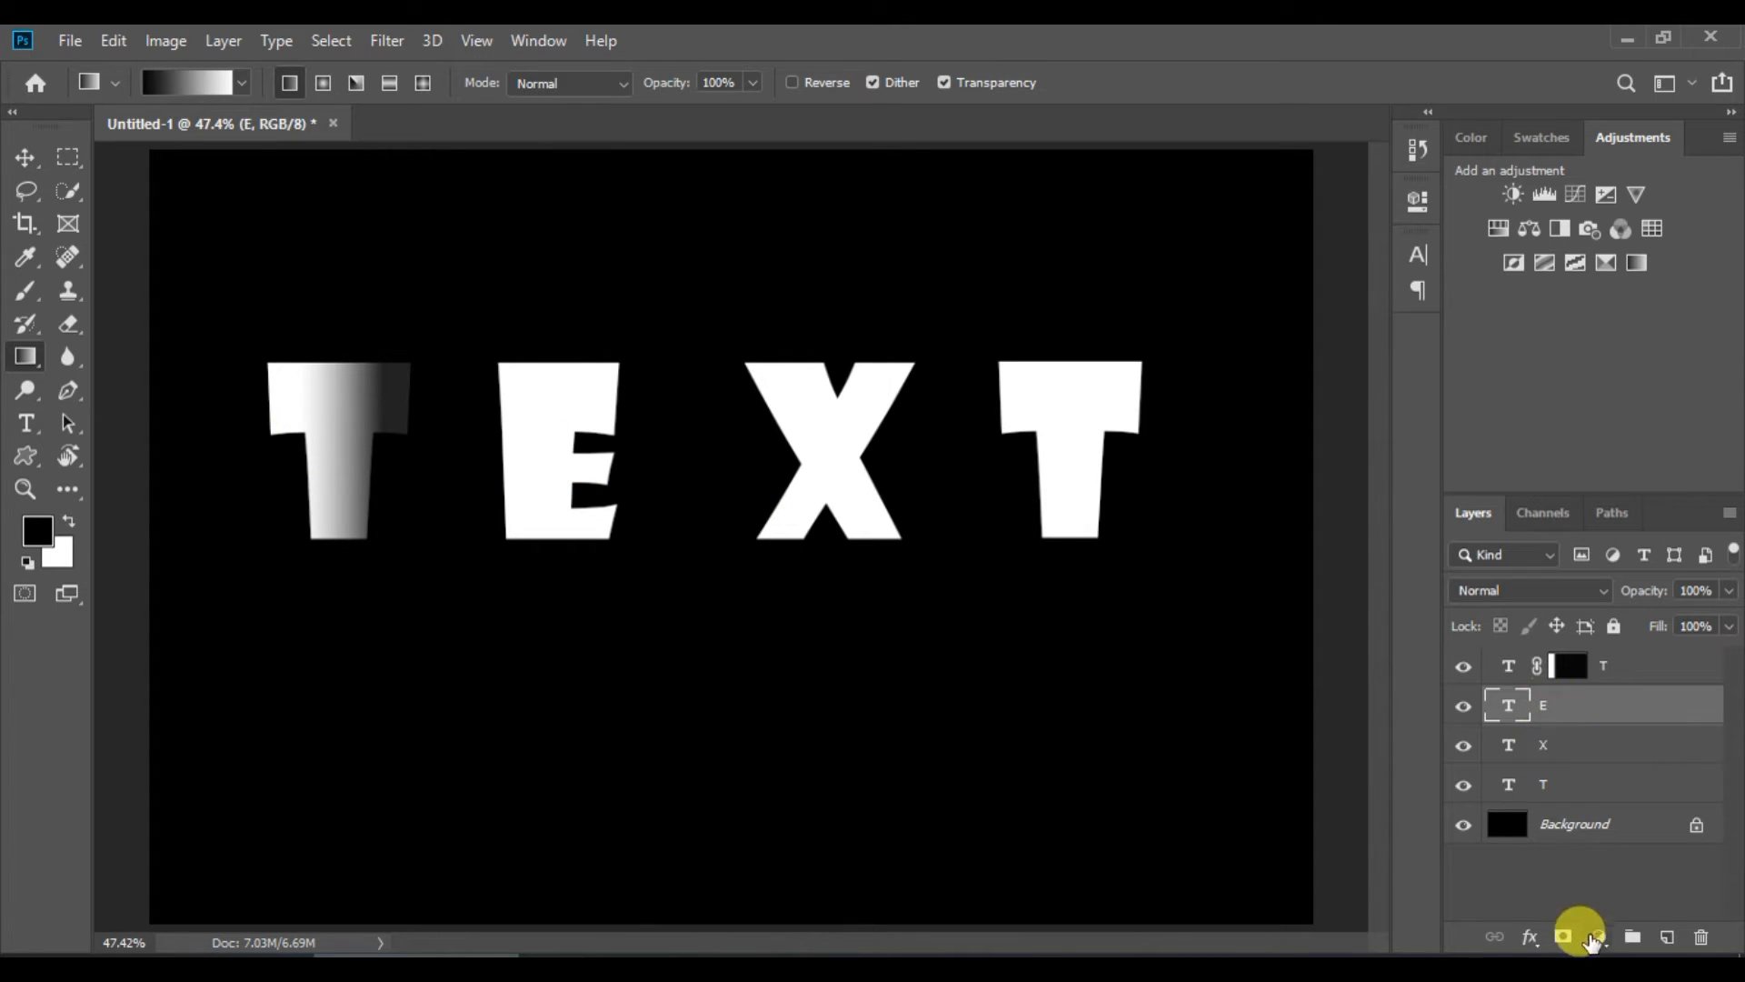
click(1563, 937)
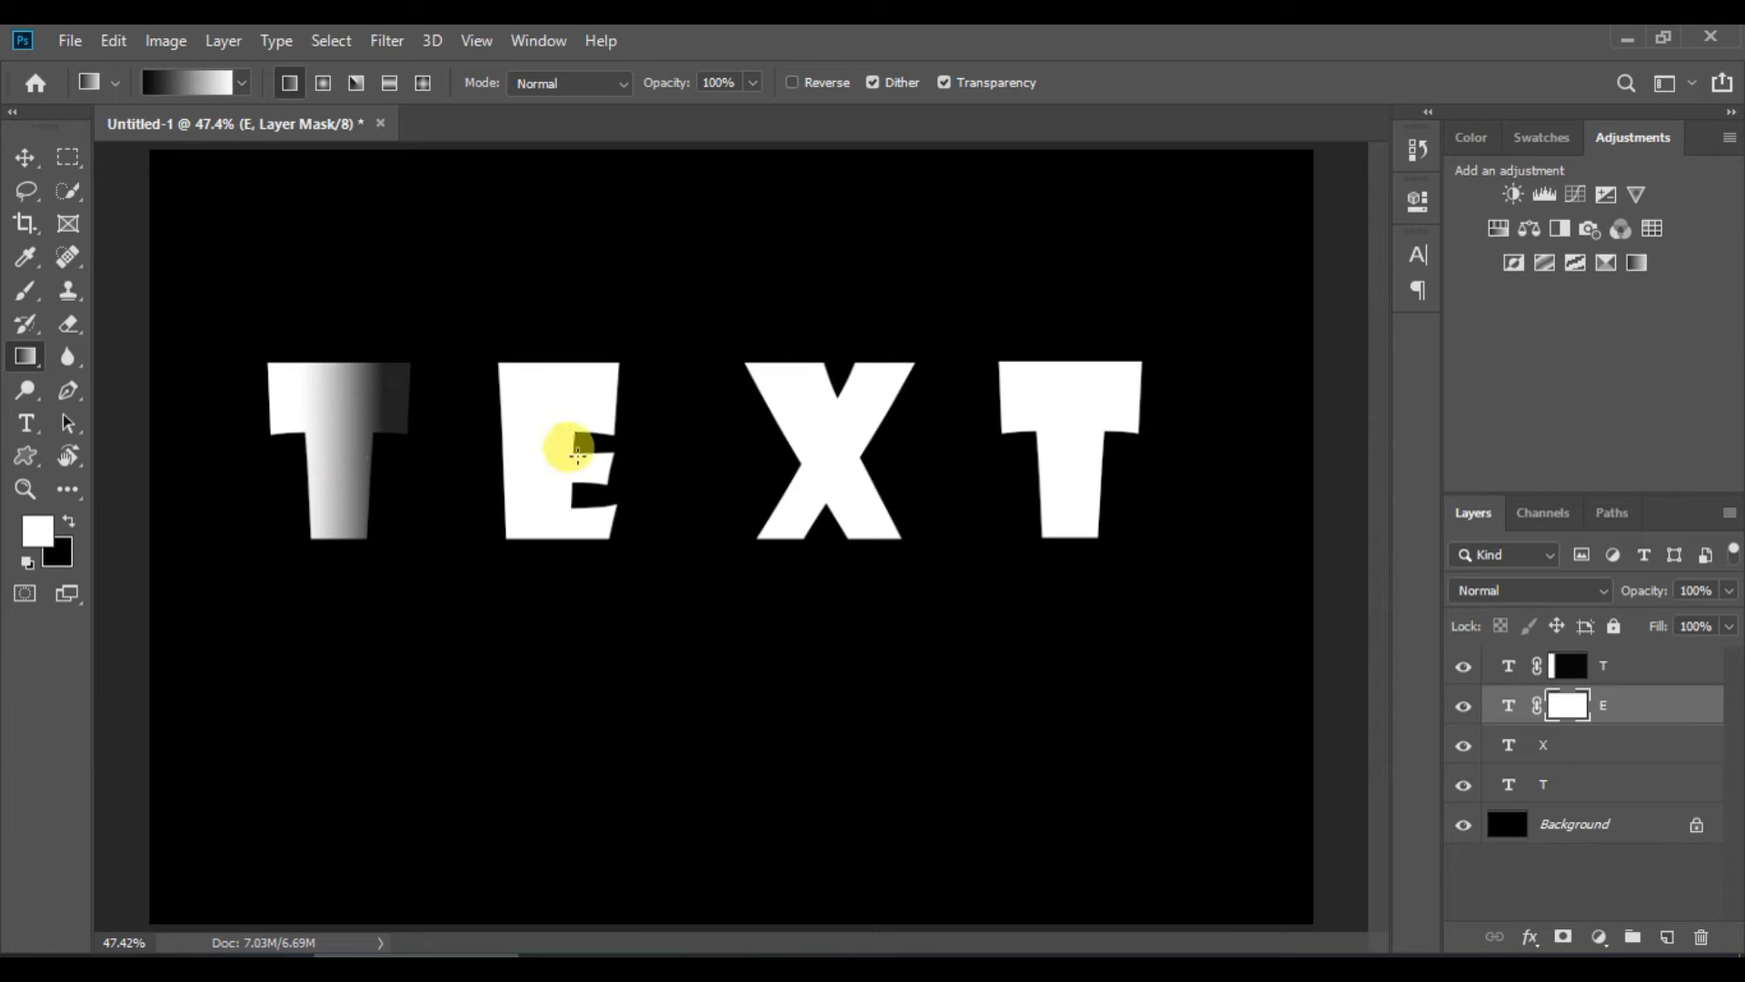
drag(618, 445, 495, 441)
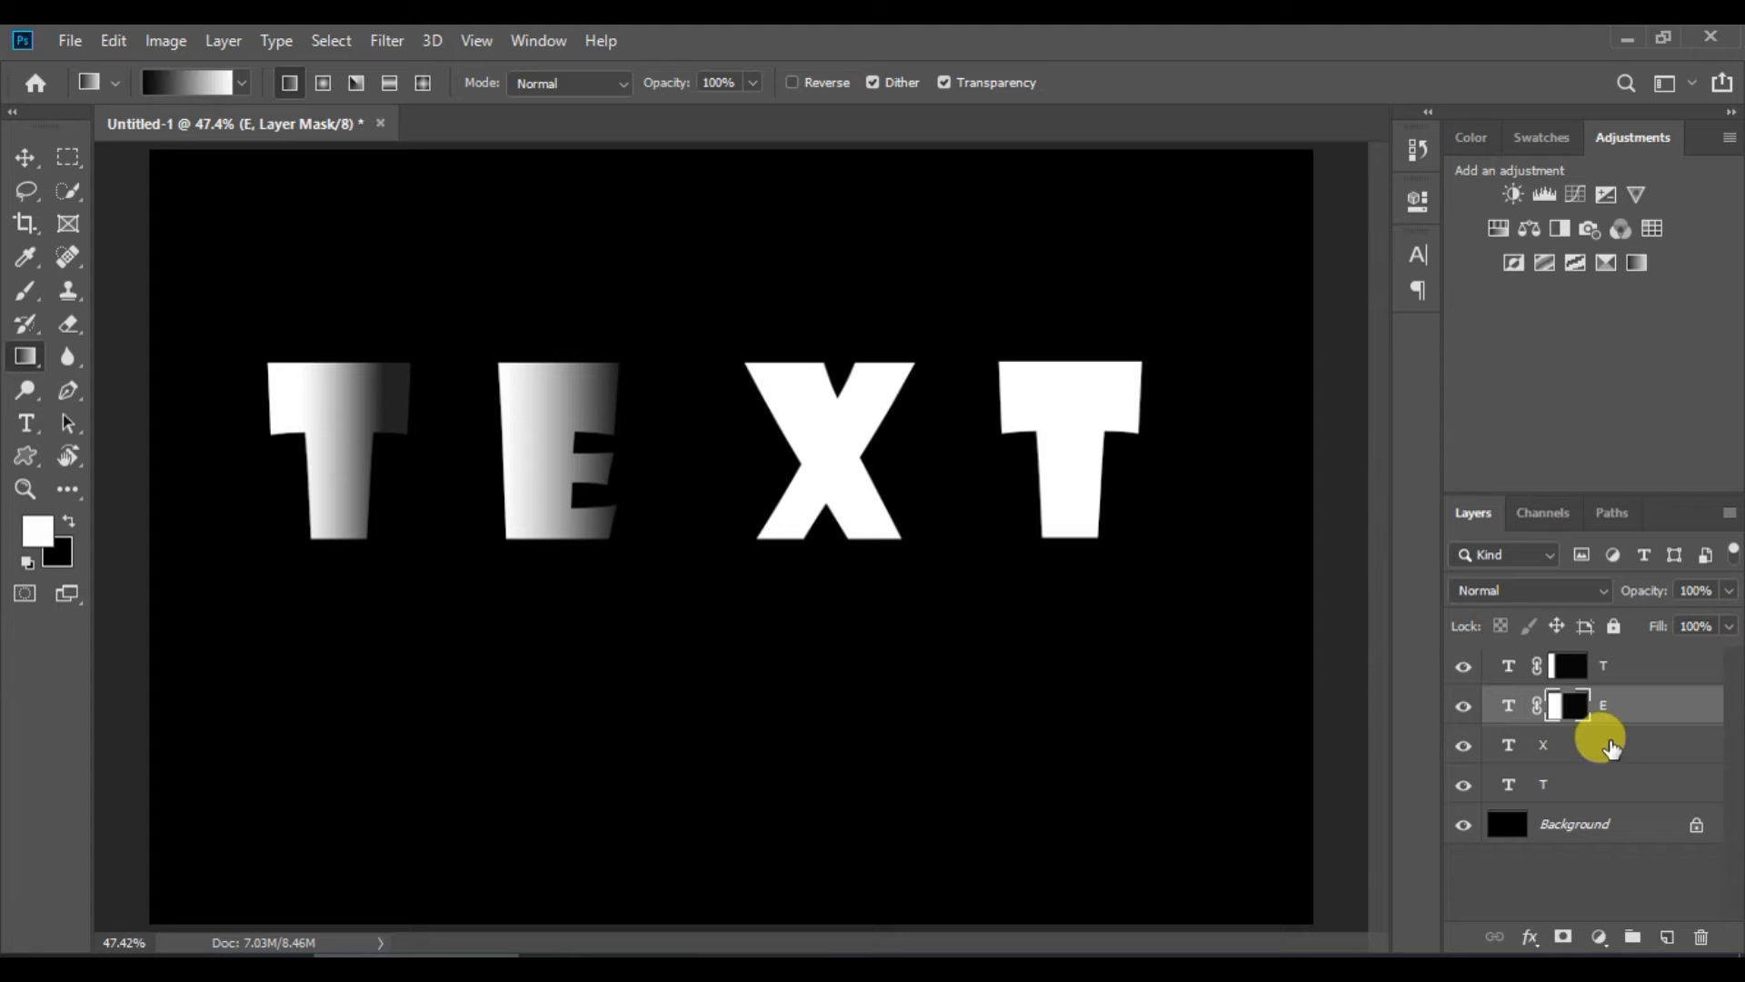
Mask the X layer and fade the letter's right side with a right-to-left gradient.
click(1609, 745)
click(1564, 937)
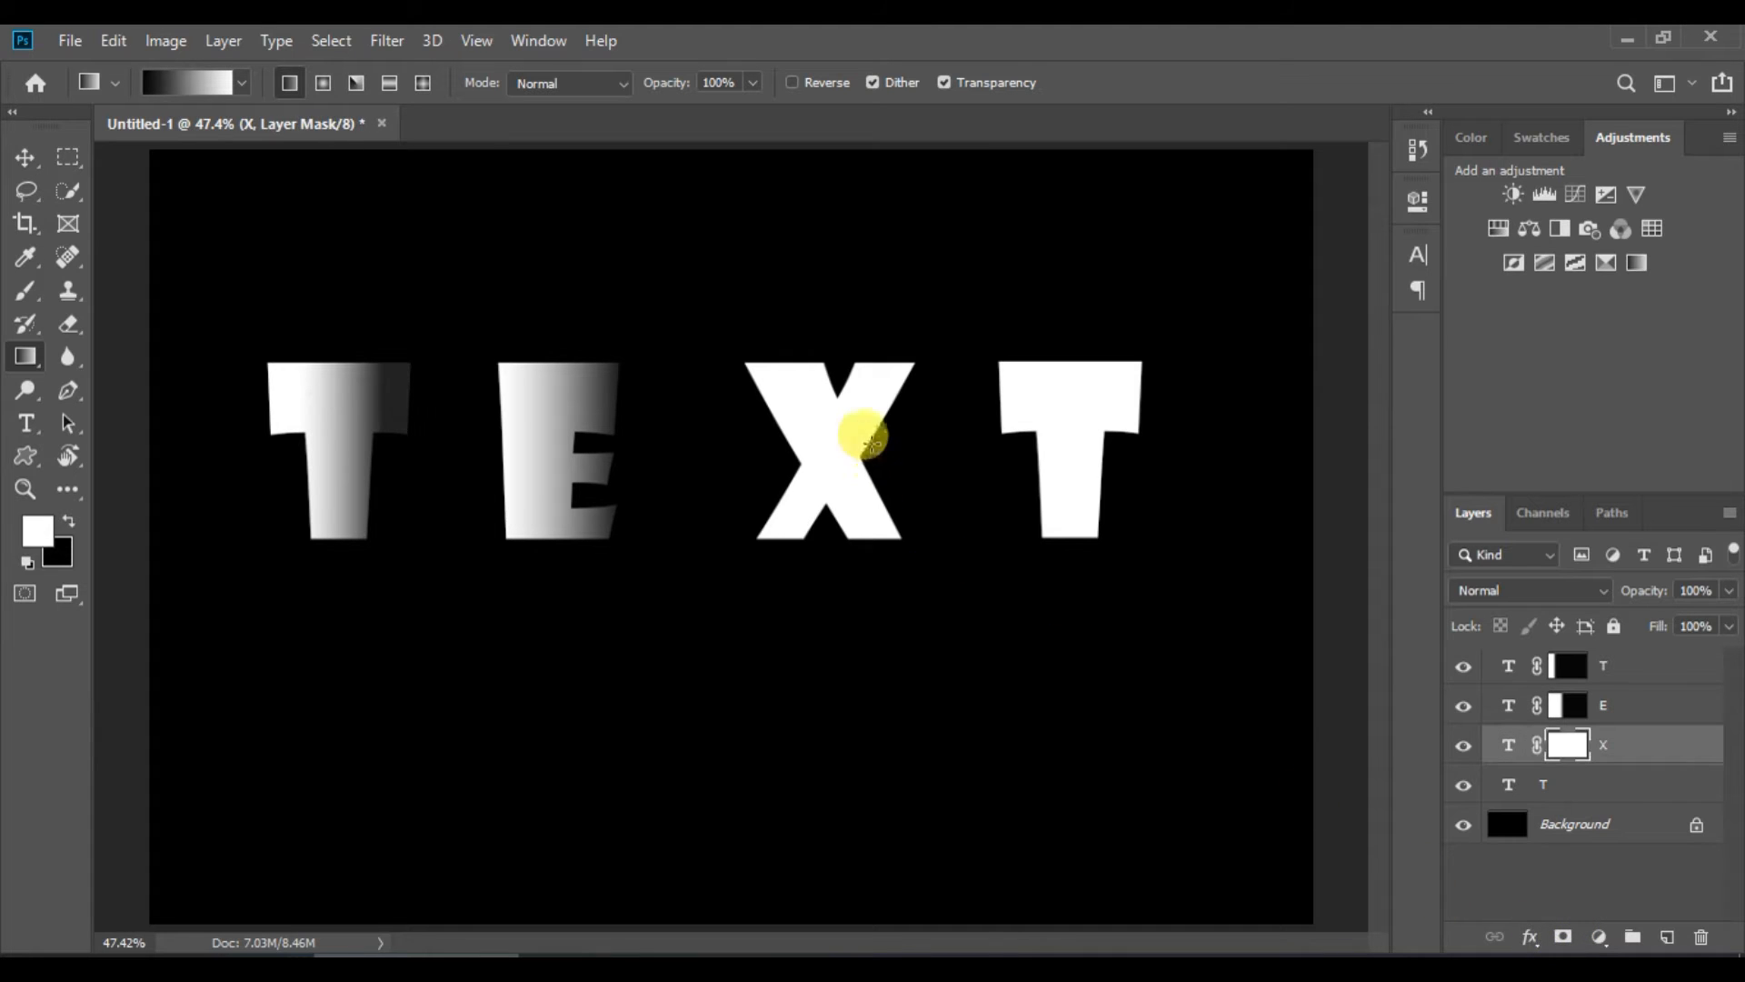
drag(883, 449, 768, 449)
Mask the last T layer, fade its right side with a right-to-left gradient, and deselect all layers.
click(1582, 783)
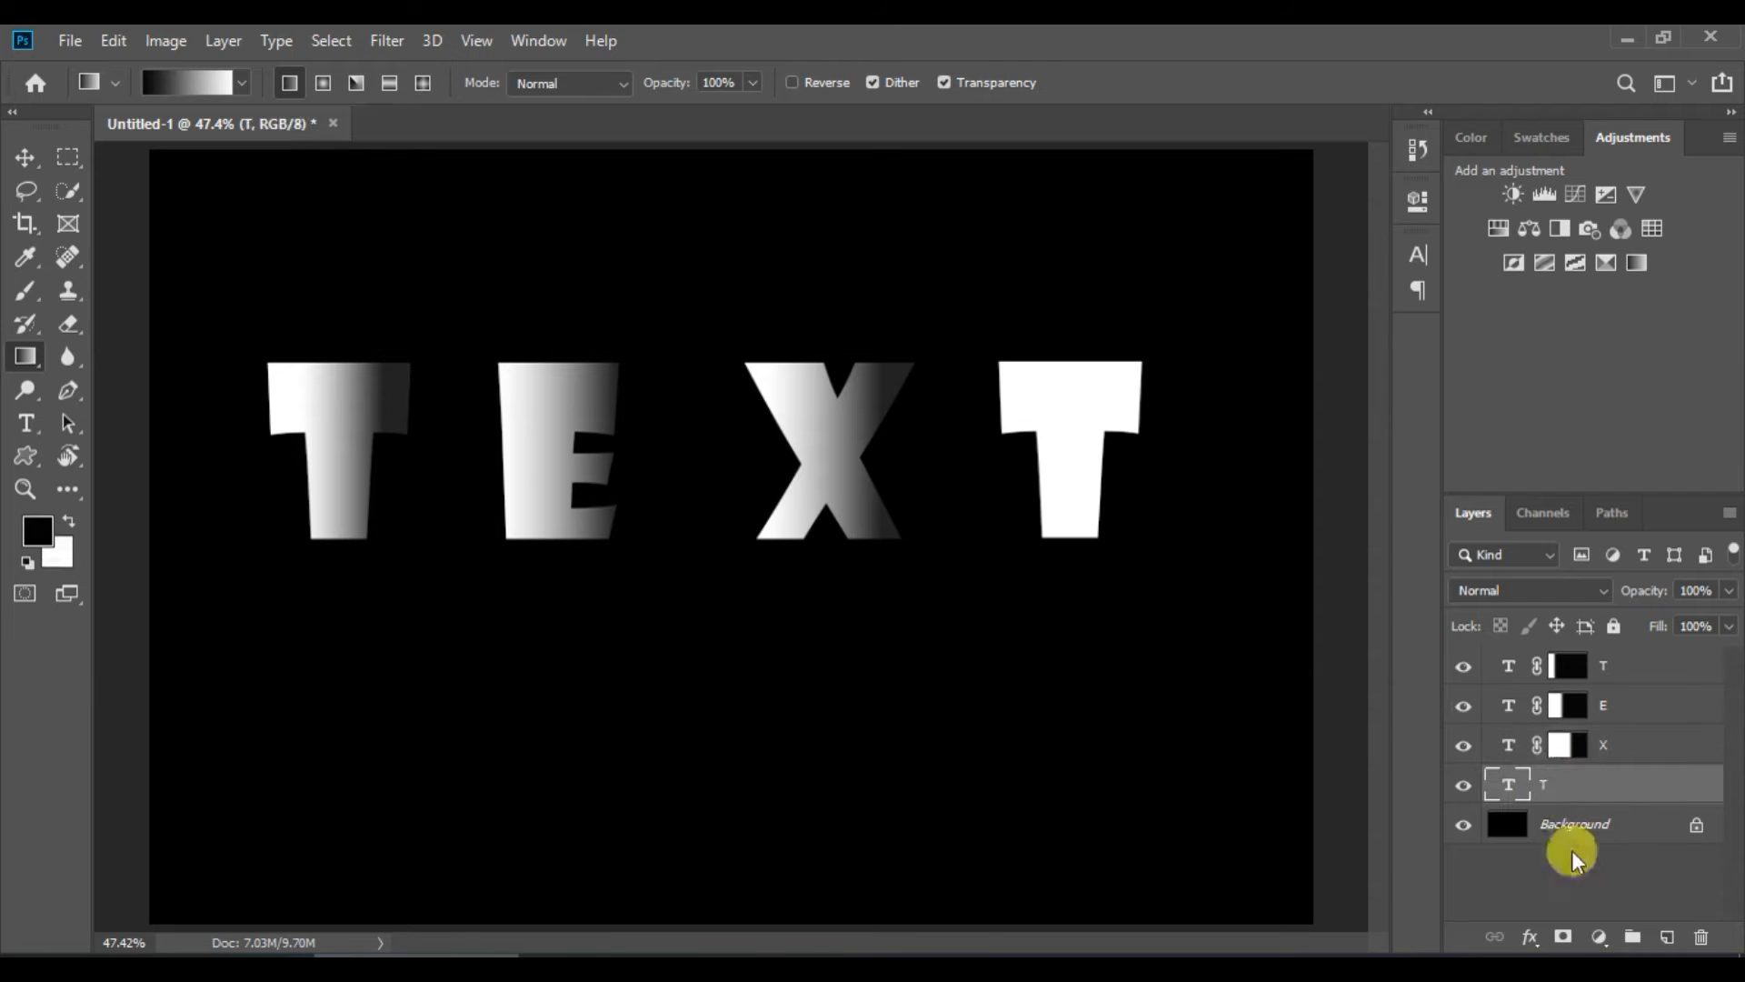
click(1564, 936)
drag(1125, 443, 1008, 443)
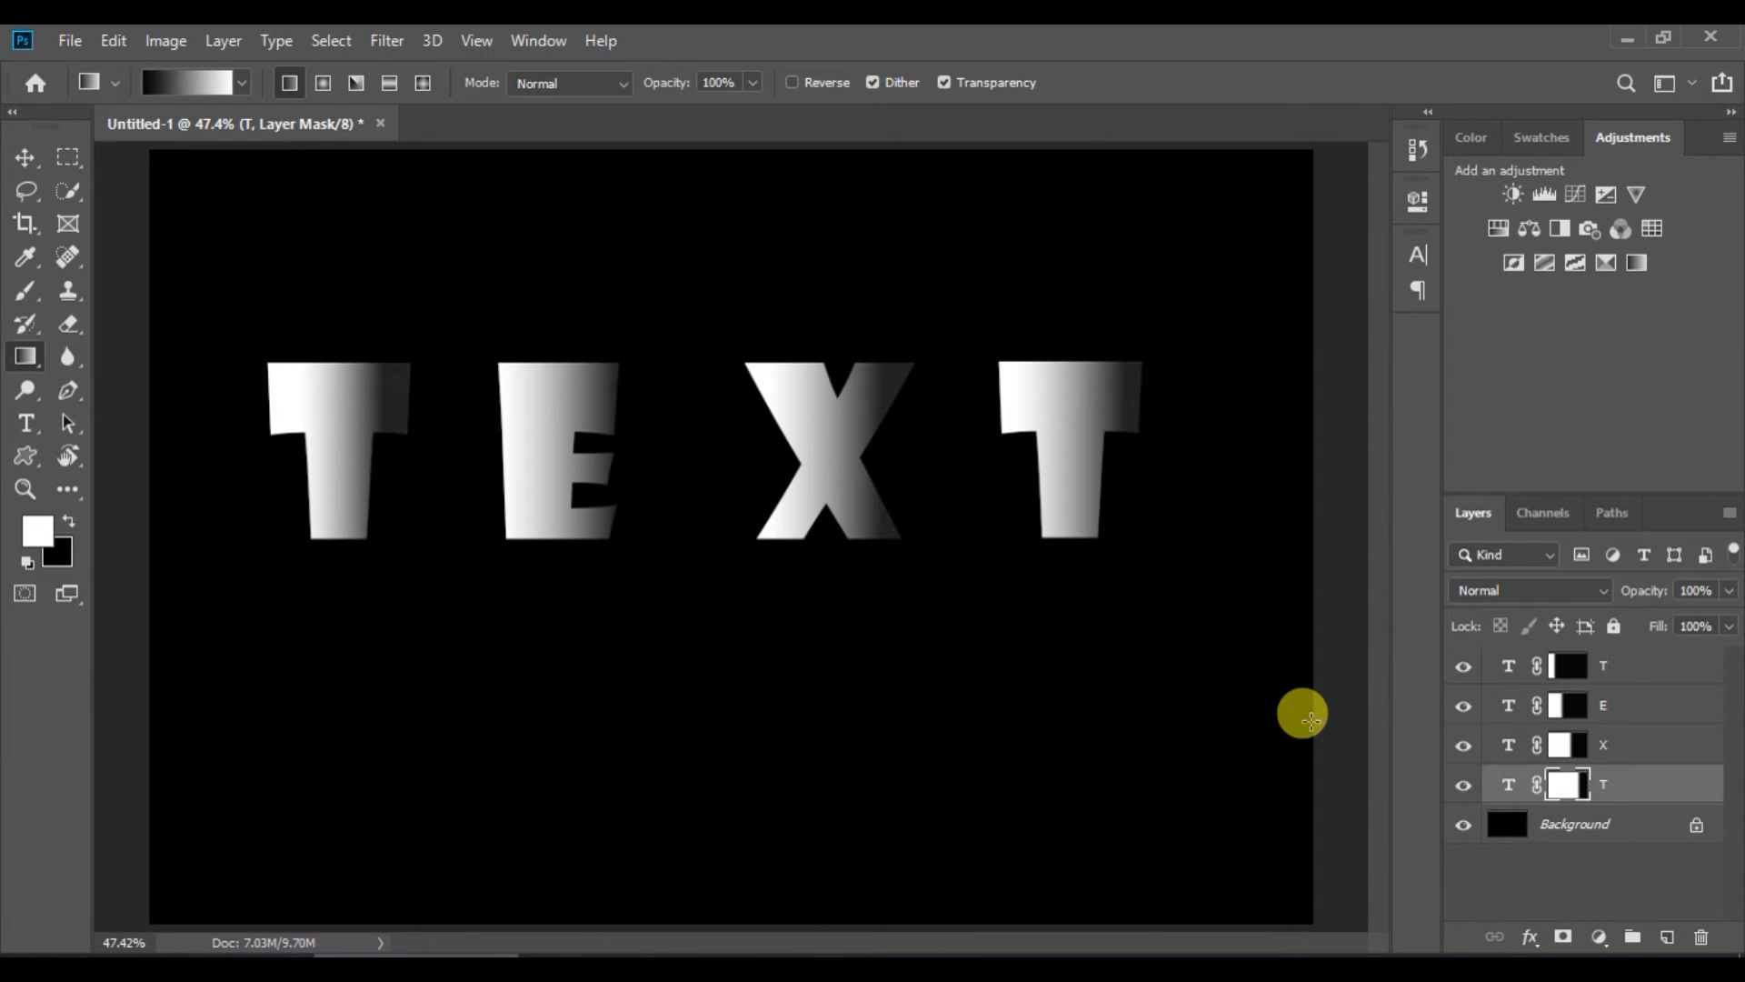
click(1564, 882)
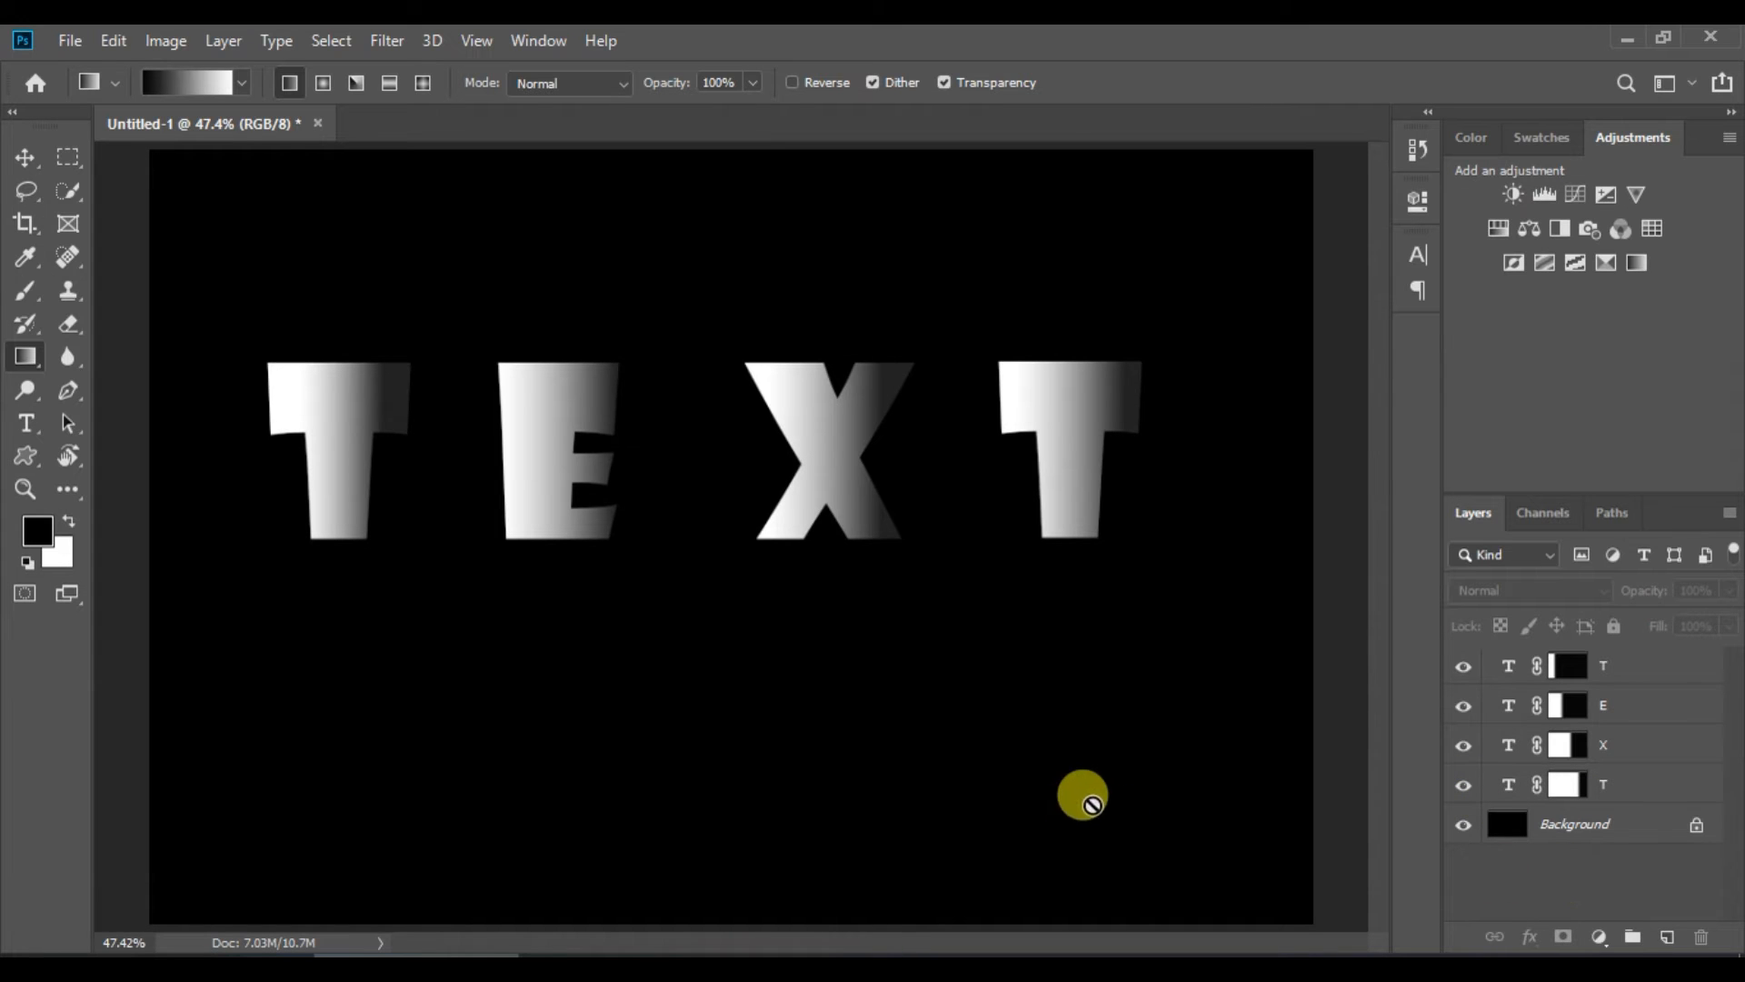
click(25, 156)
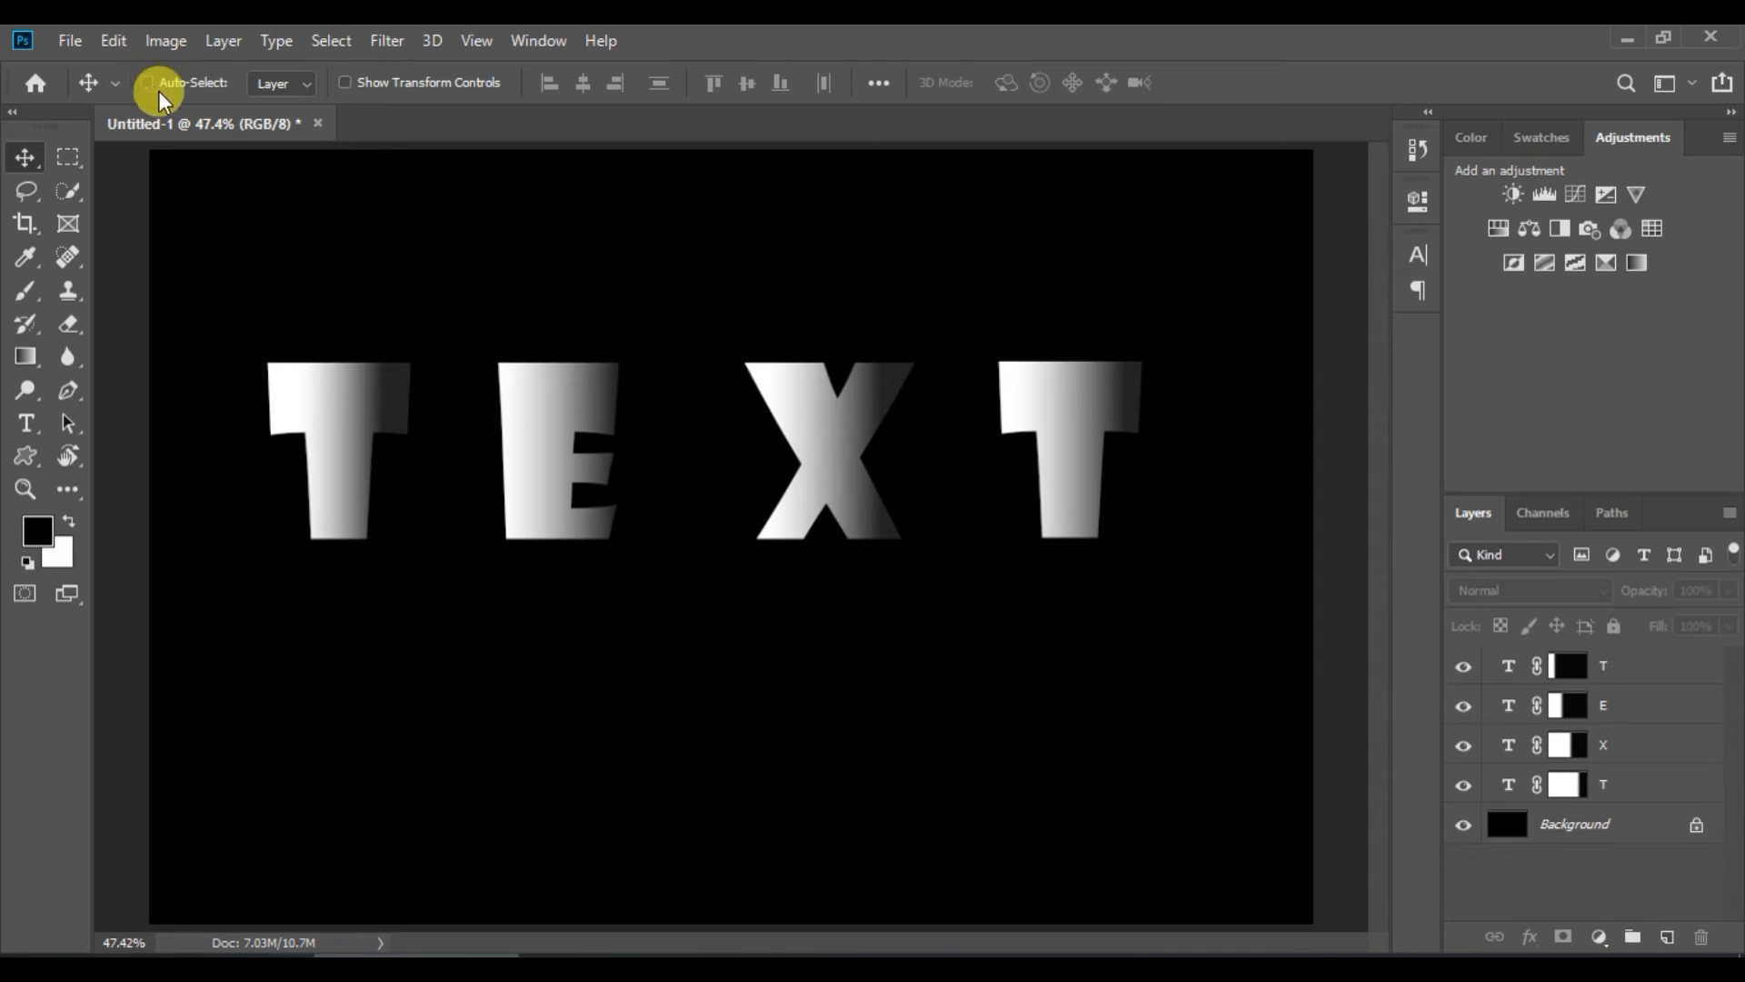
Move the E, X and last T leftward so each letter slightly overlaps the faded side of the one before it.
click(1591, 667)
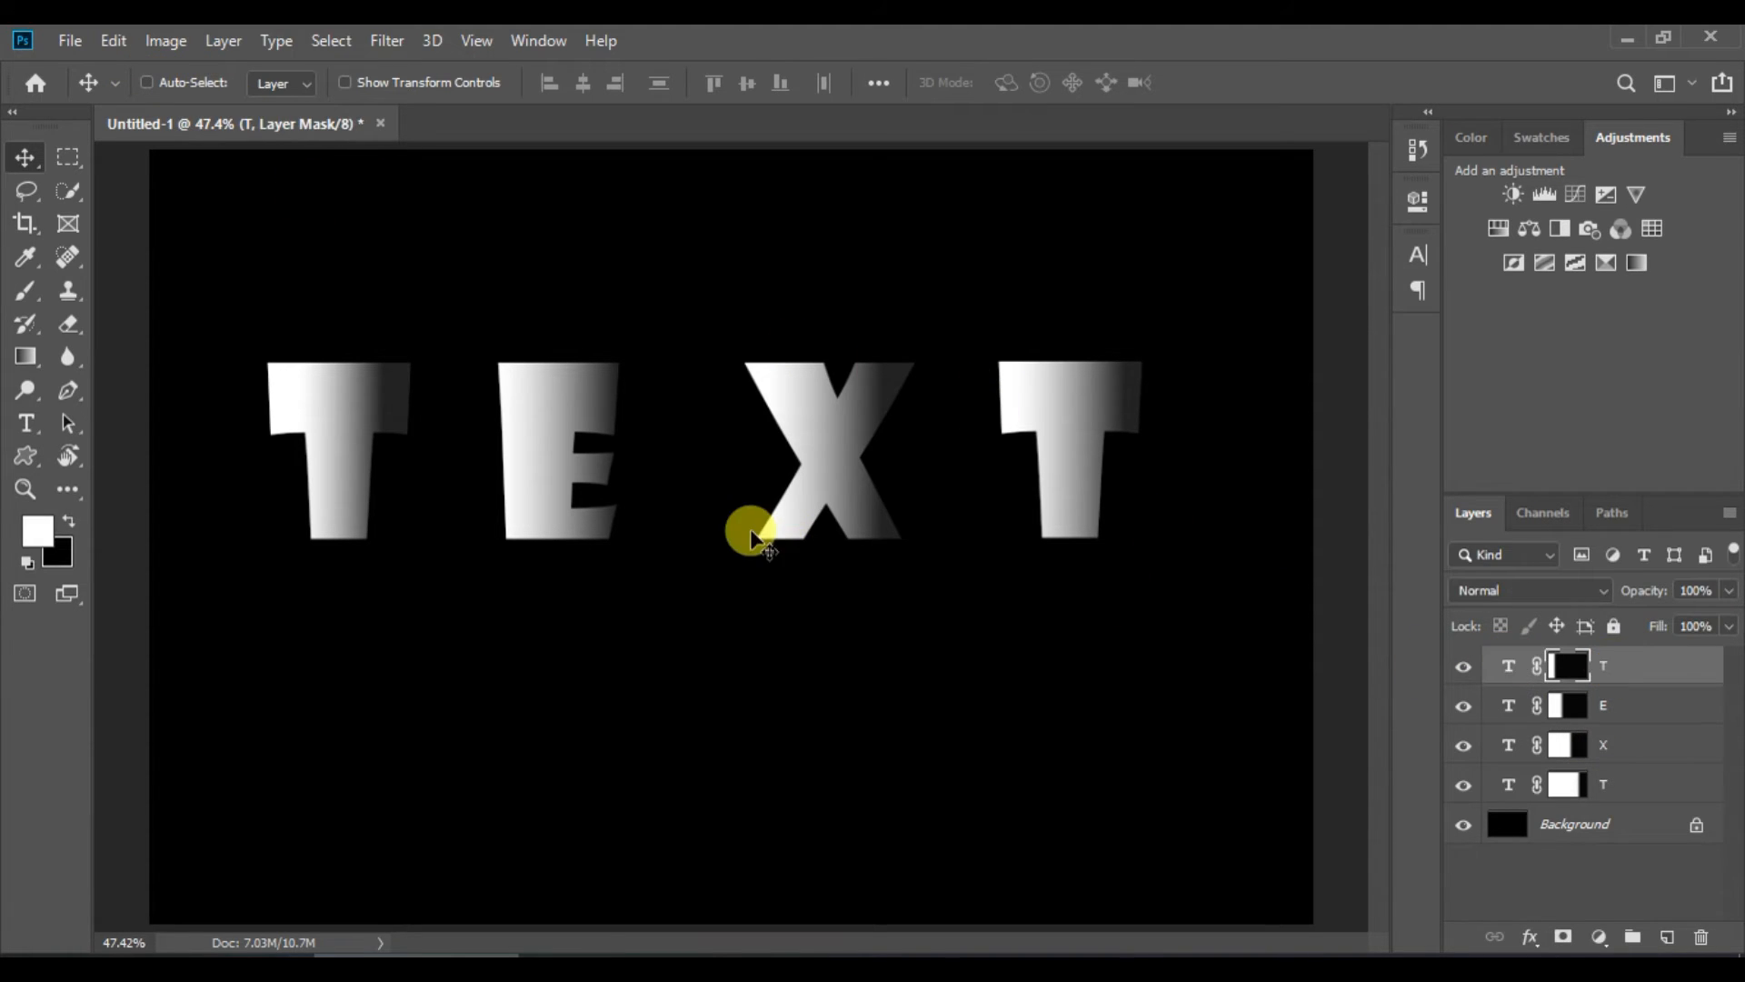
click(1504, 709)
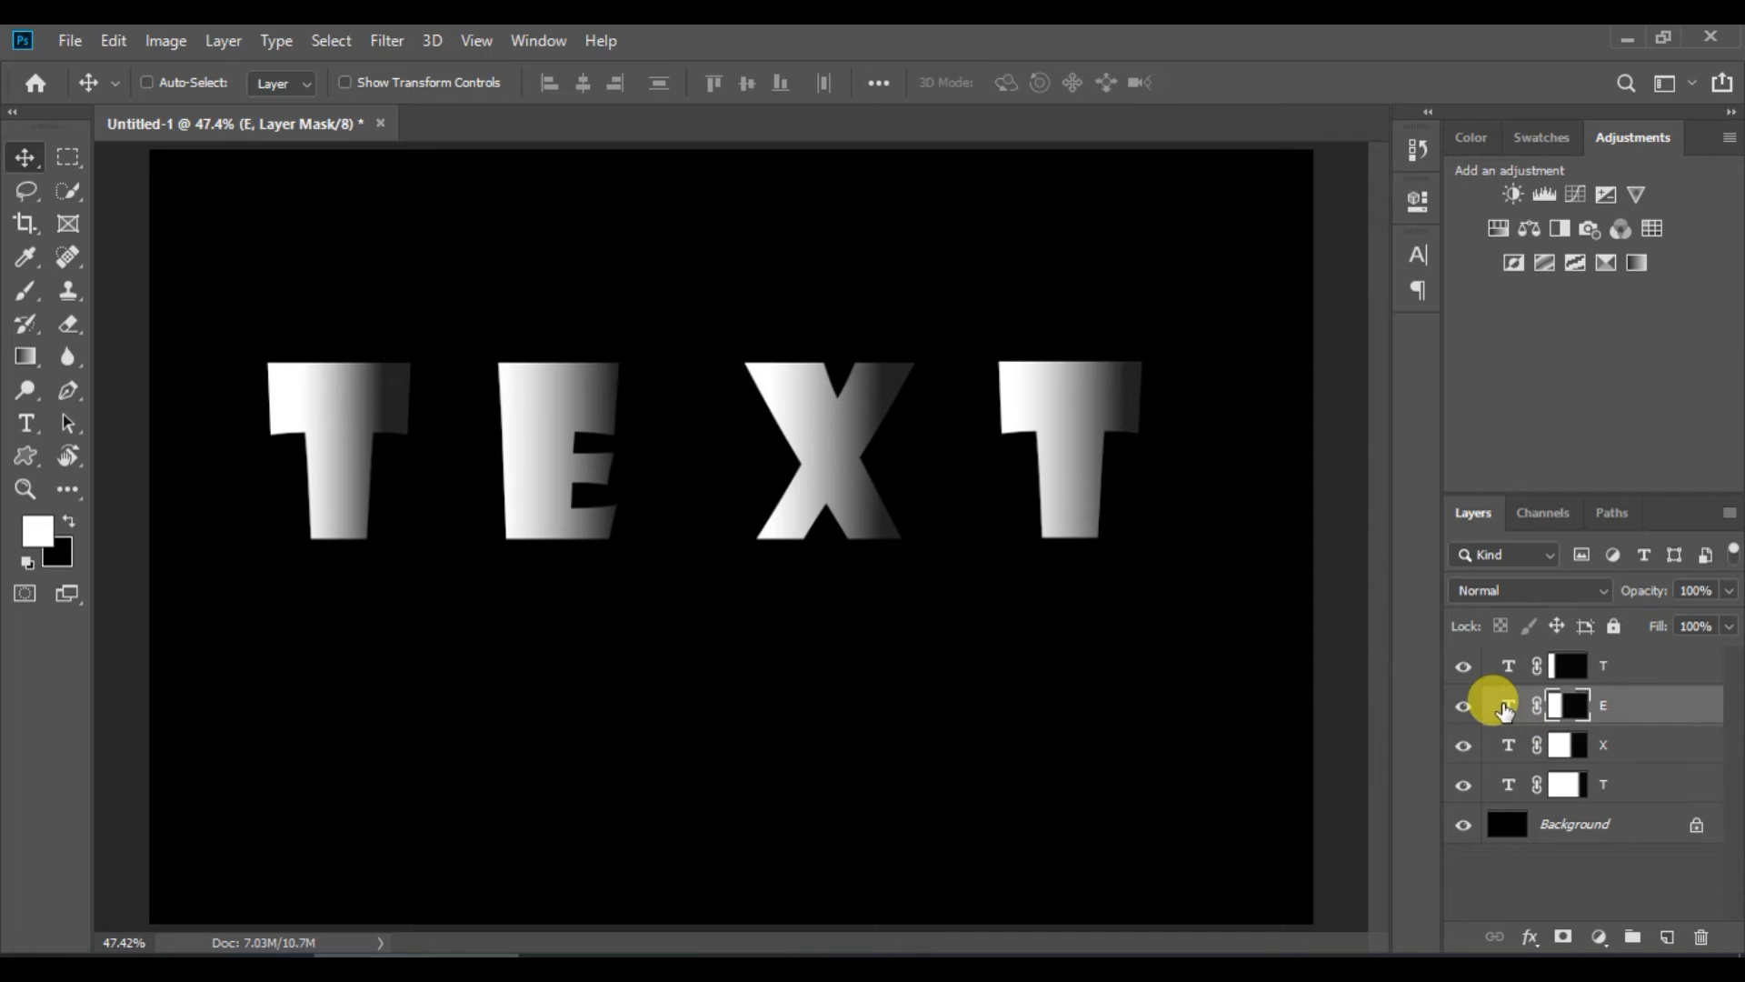
drag(565, 428, 450, 427)
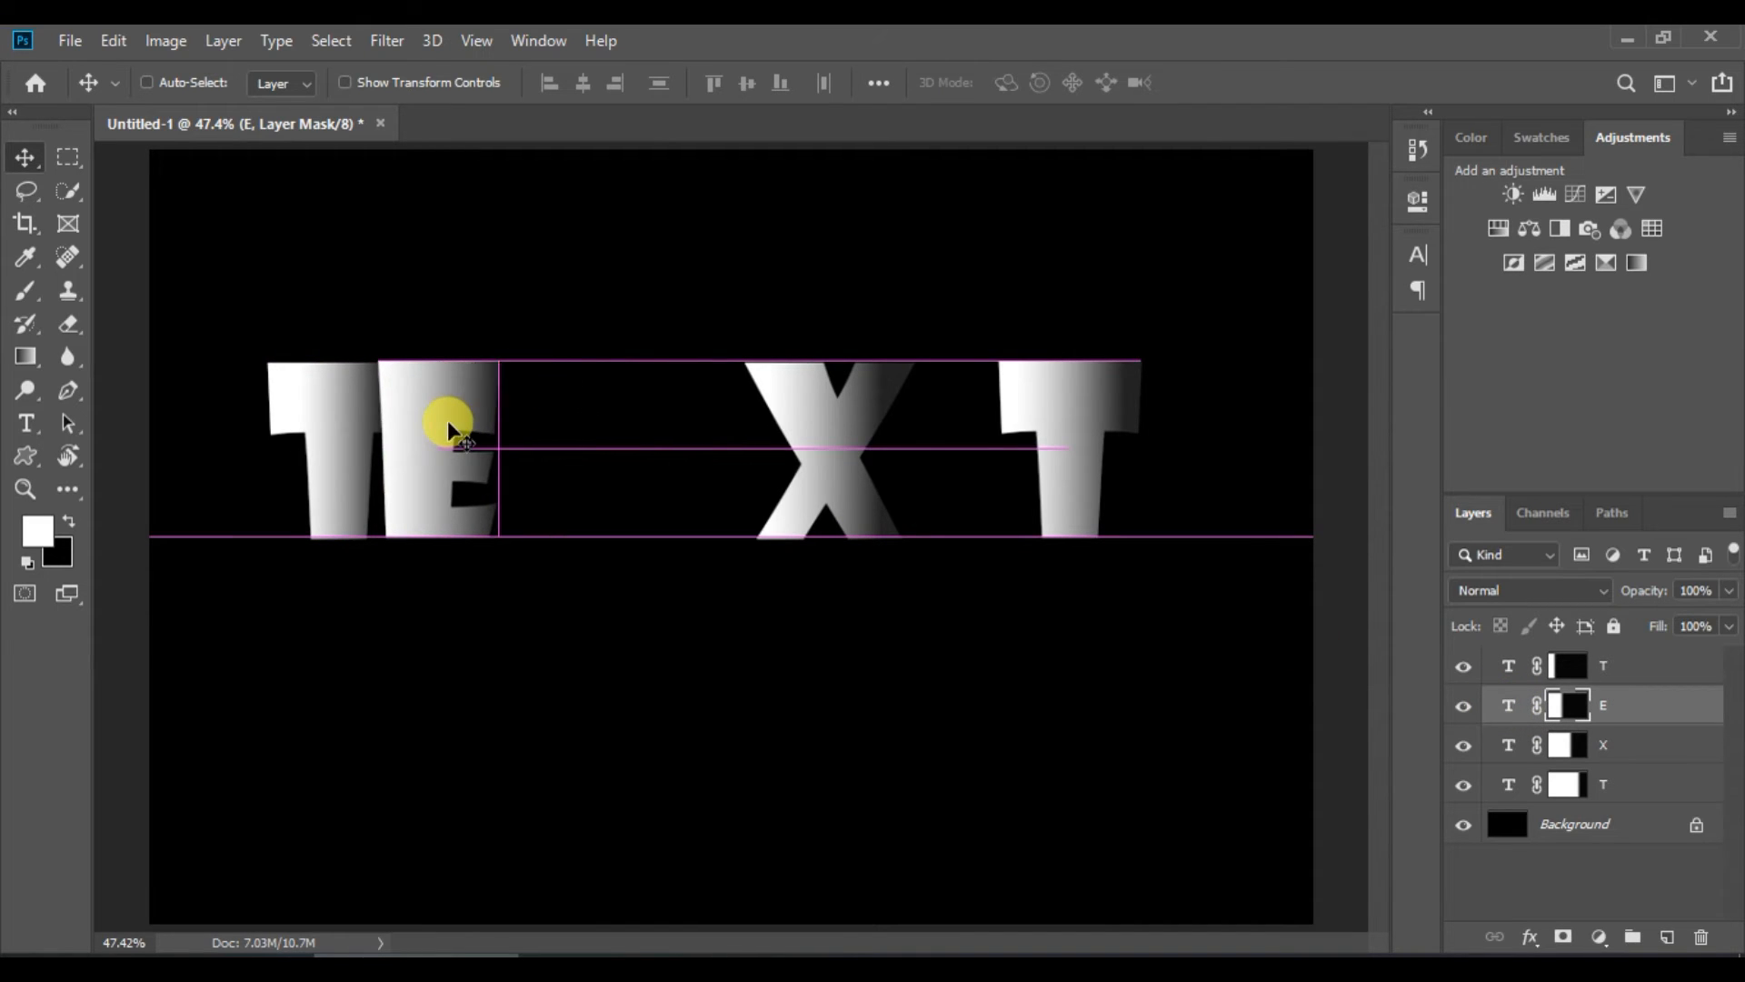
click(1600, 746)
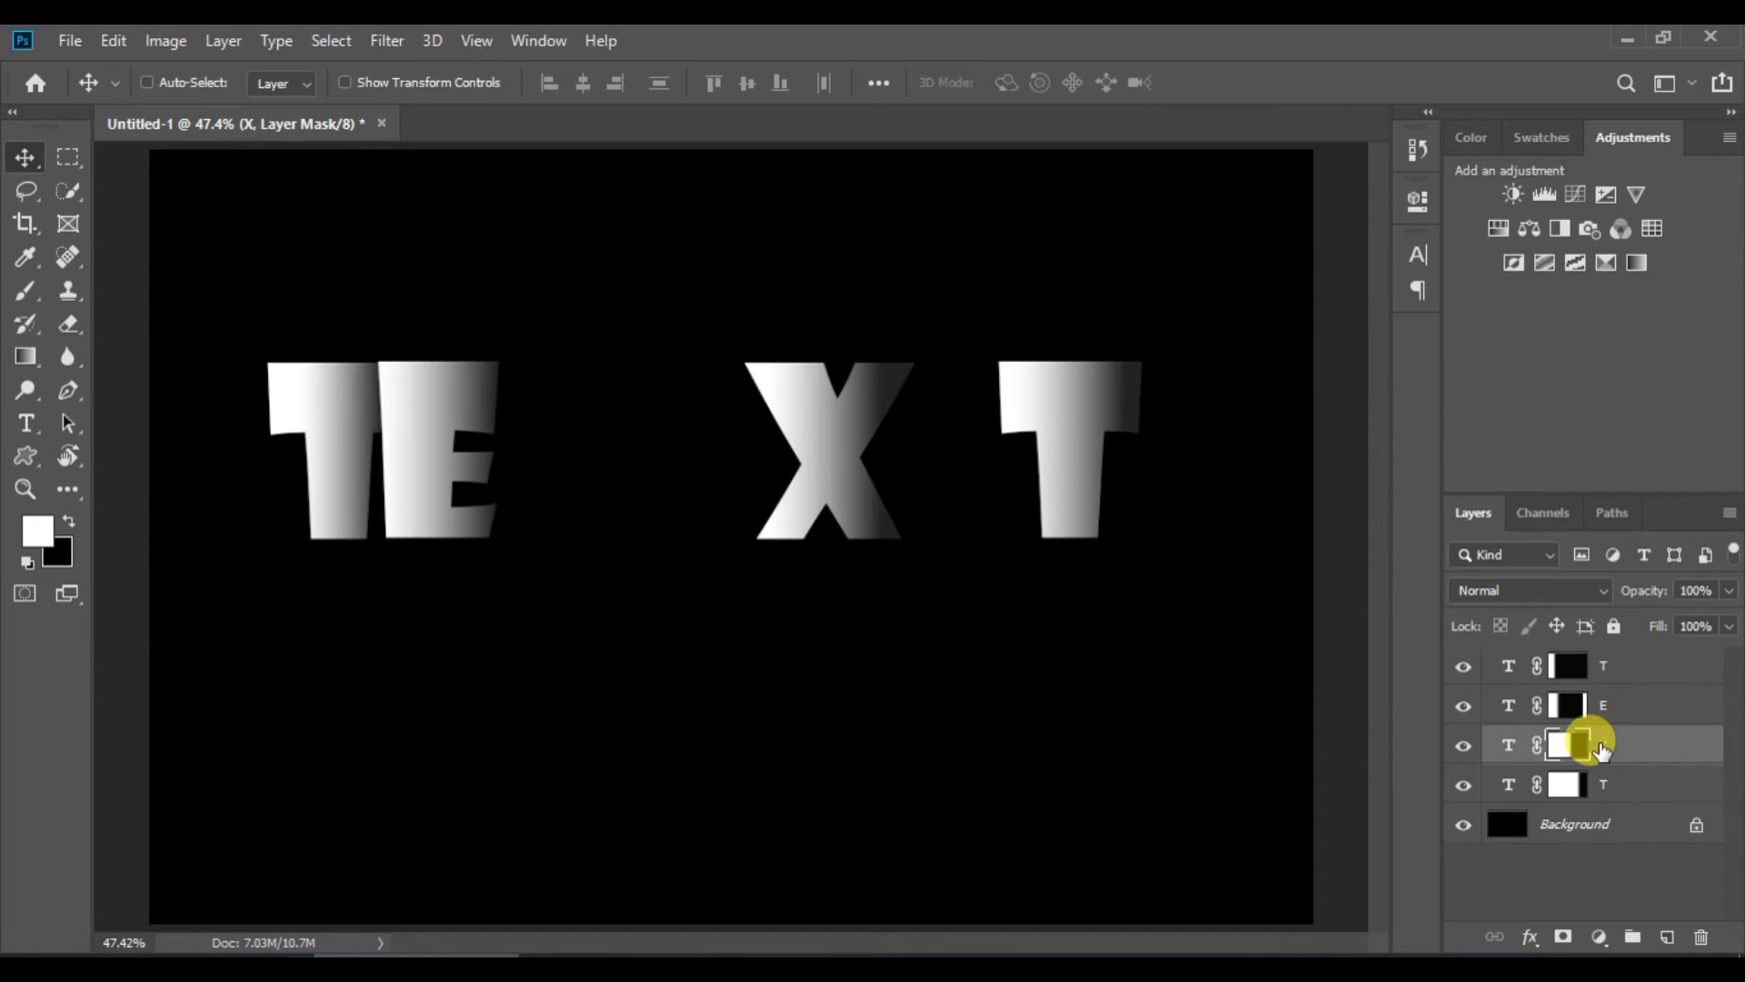
drag(826, 472, 539, 466)
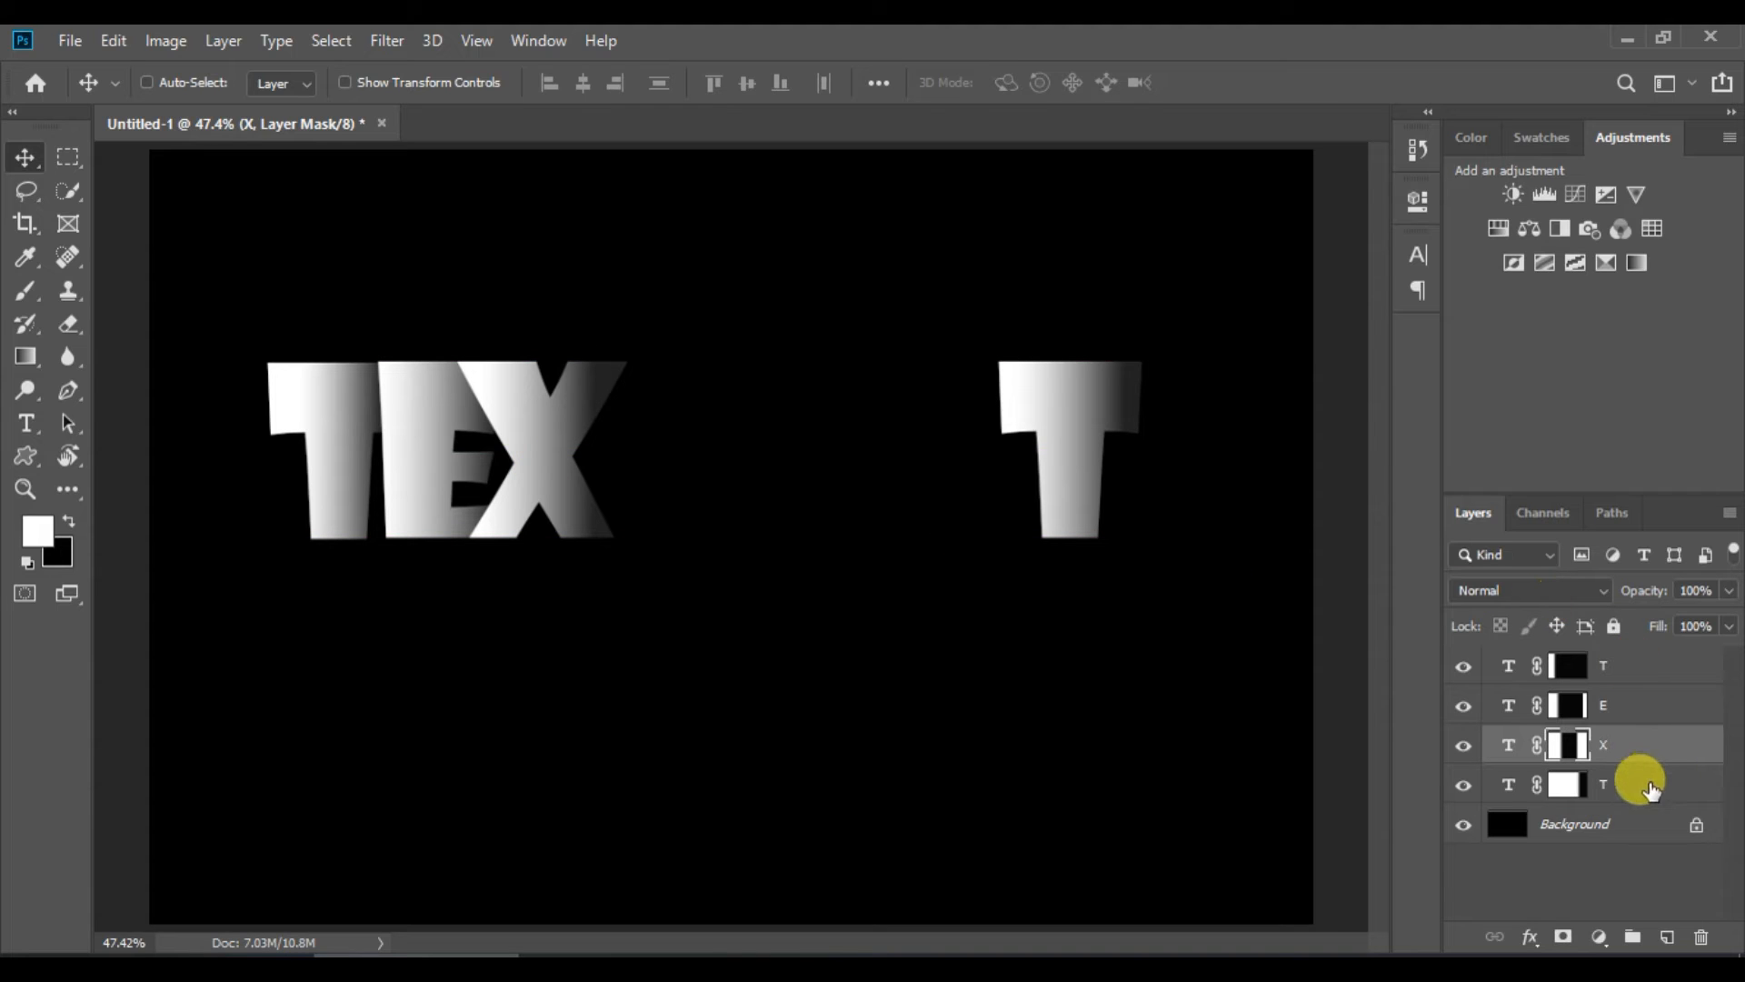
click(1650, 789)
drag(1060, 455, 623, 460)
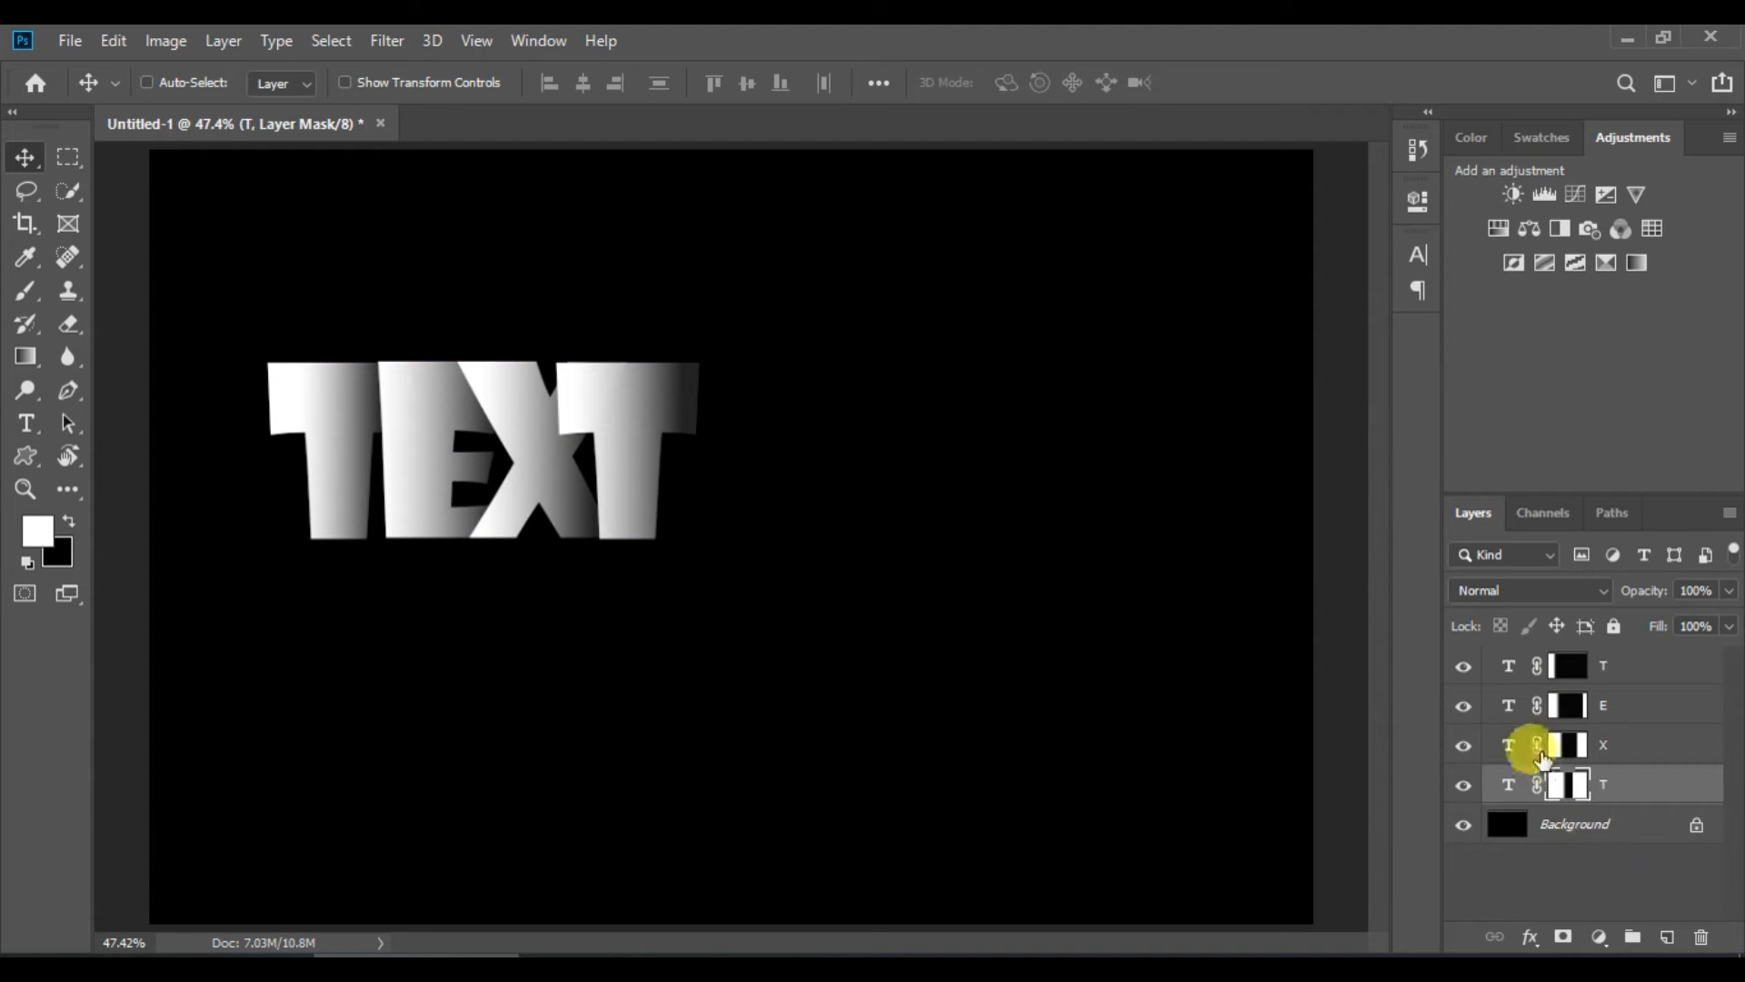
Group the four letter layers and toggle the group's visibility off and on to check it.
shift+click(1625, 668)
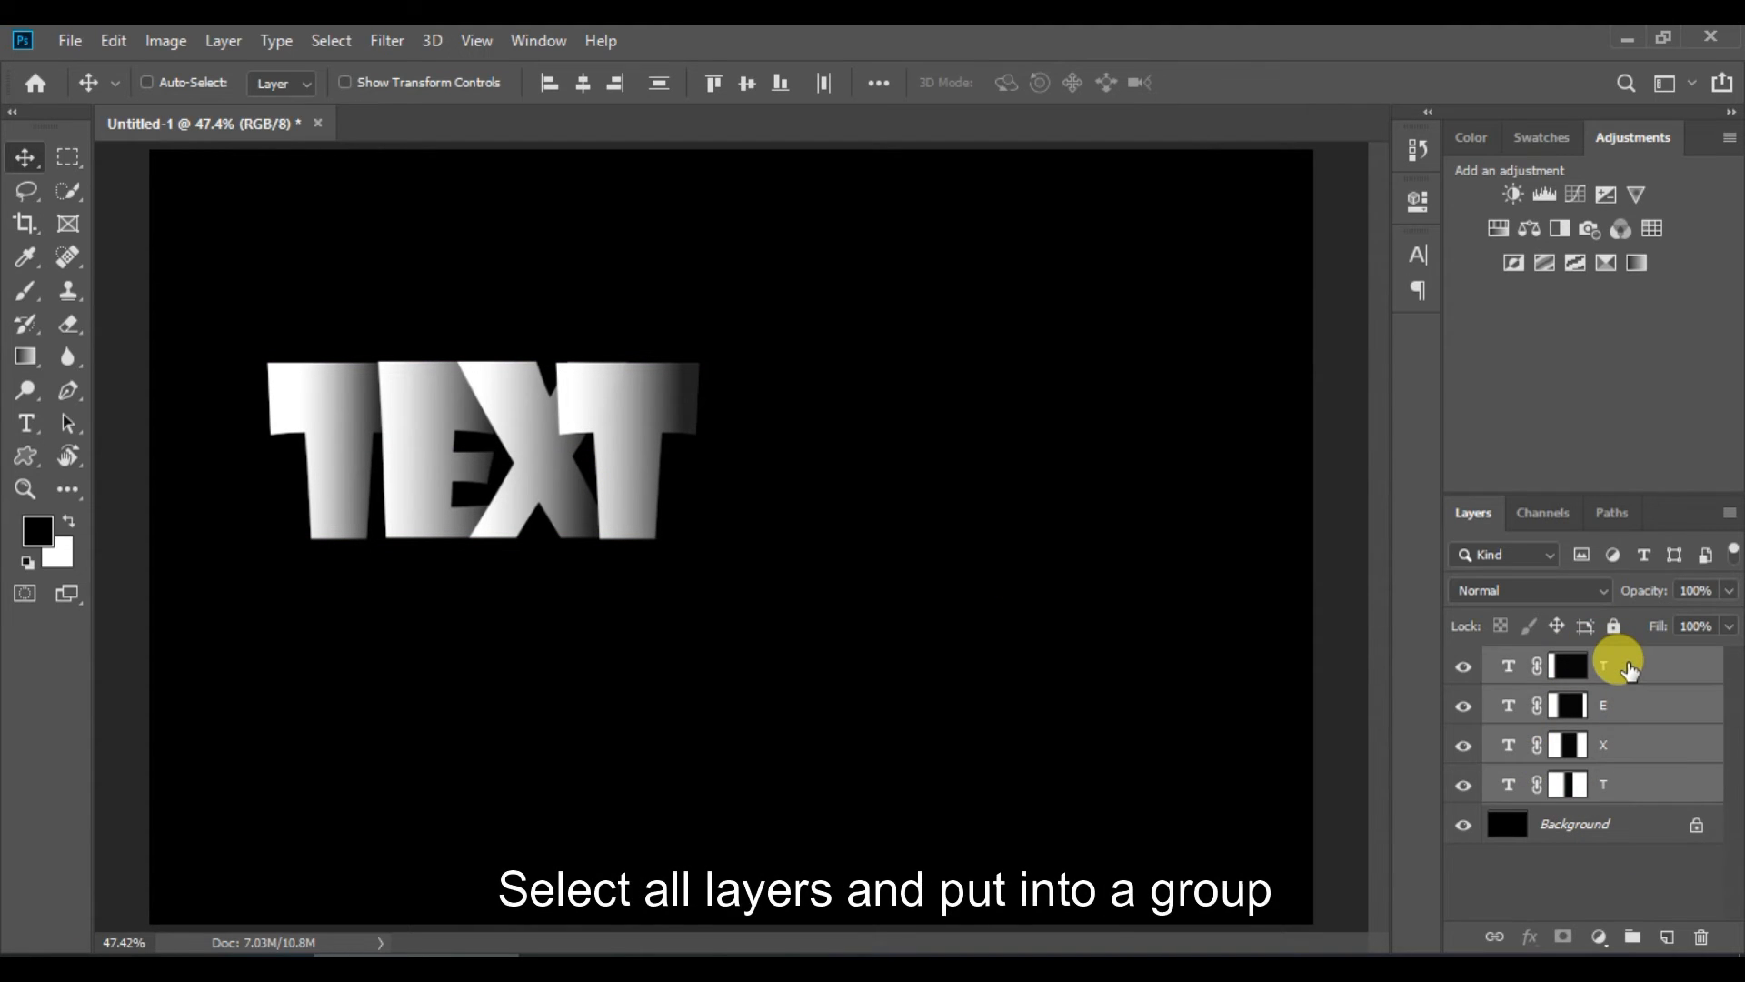
key(ctrl+g)
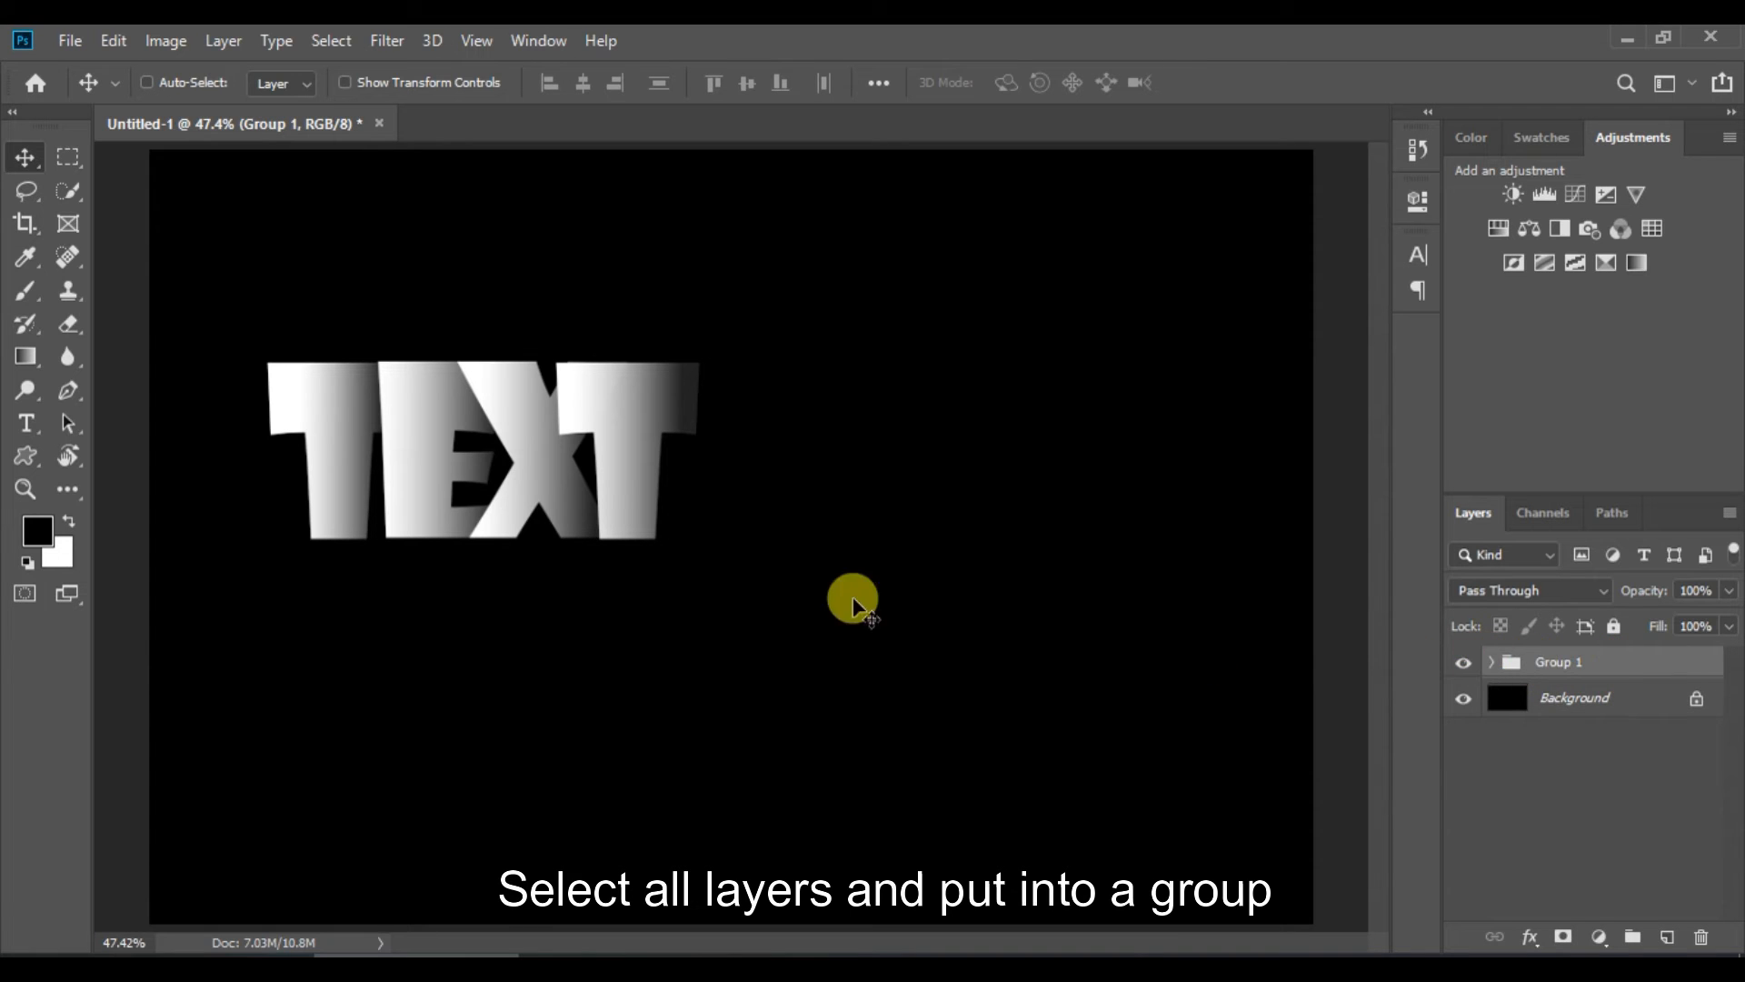
click(1463, 662)
click(1464, 663)
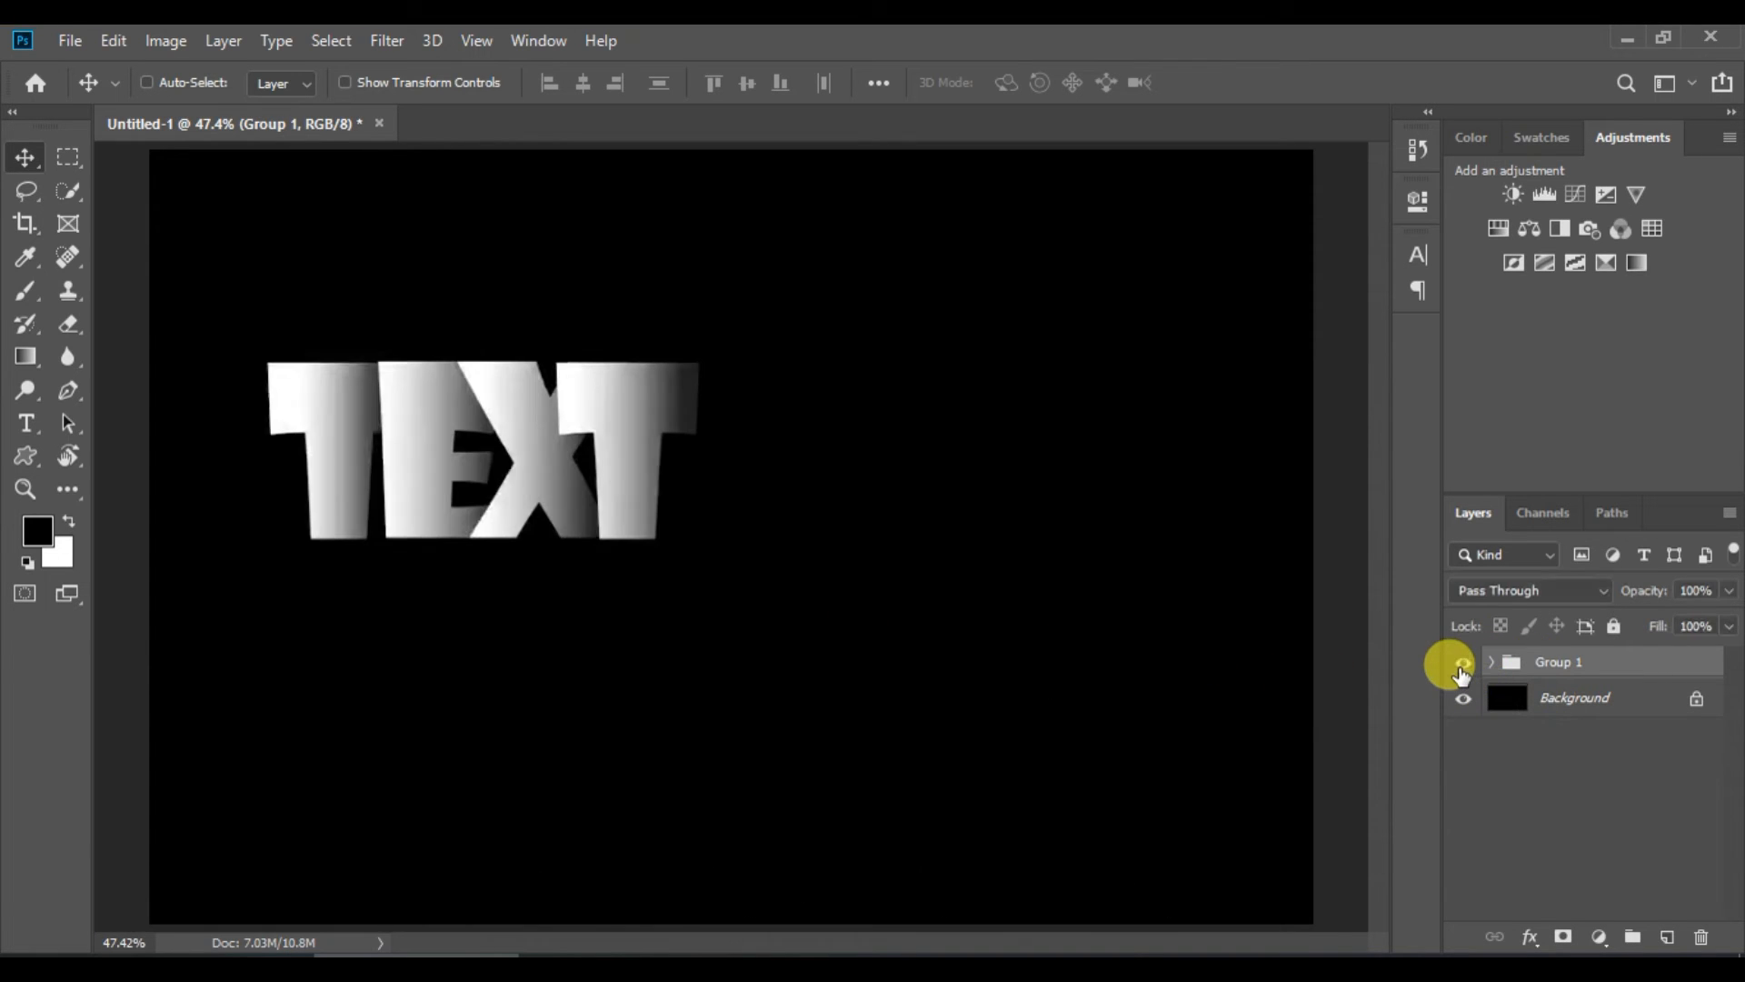
Enlarge the letter group to about 144% width and 125% height and move it to the horizontal middle of the canvas.
key(ctrl+t)
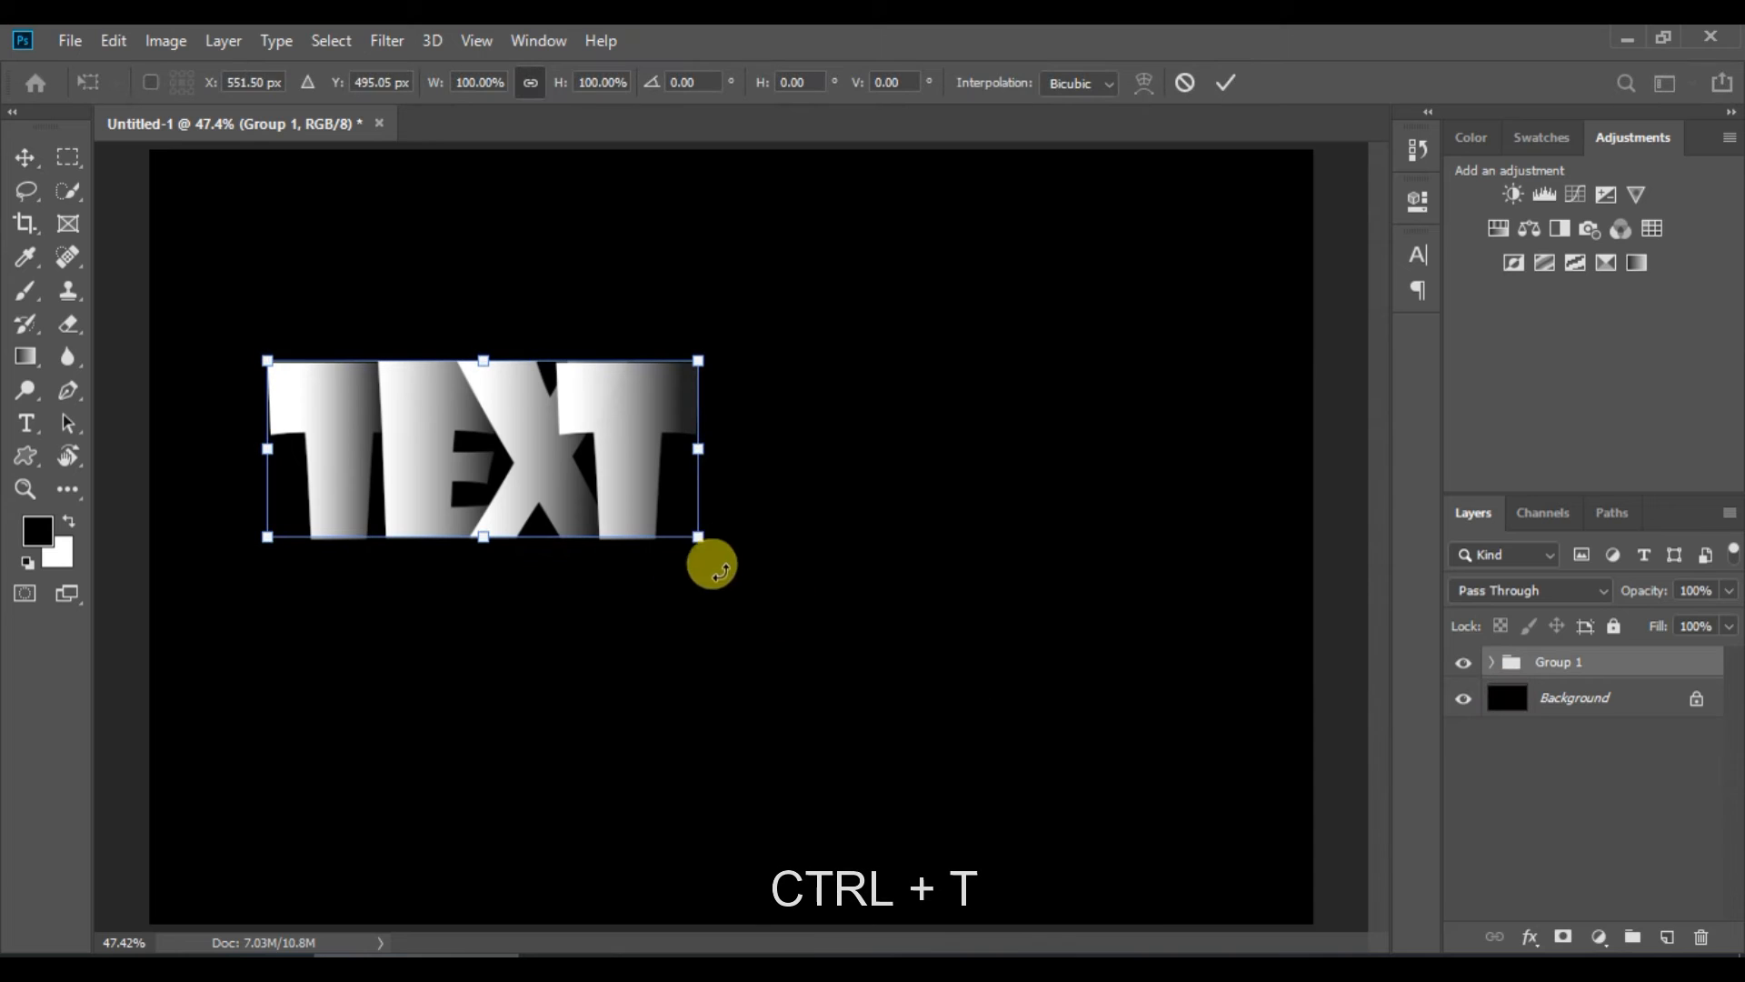
drag(702, 356, 829, 380)
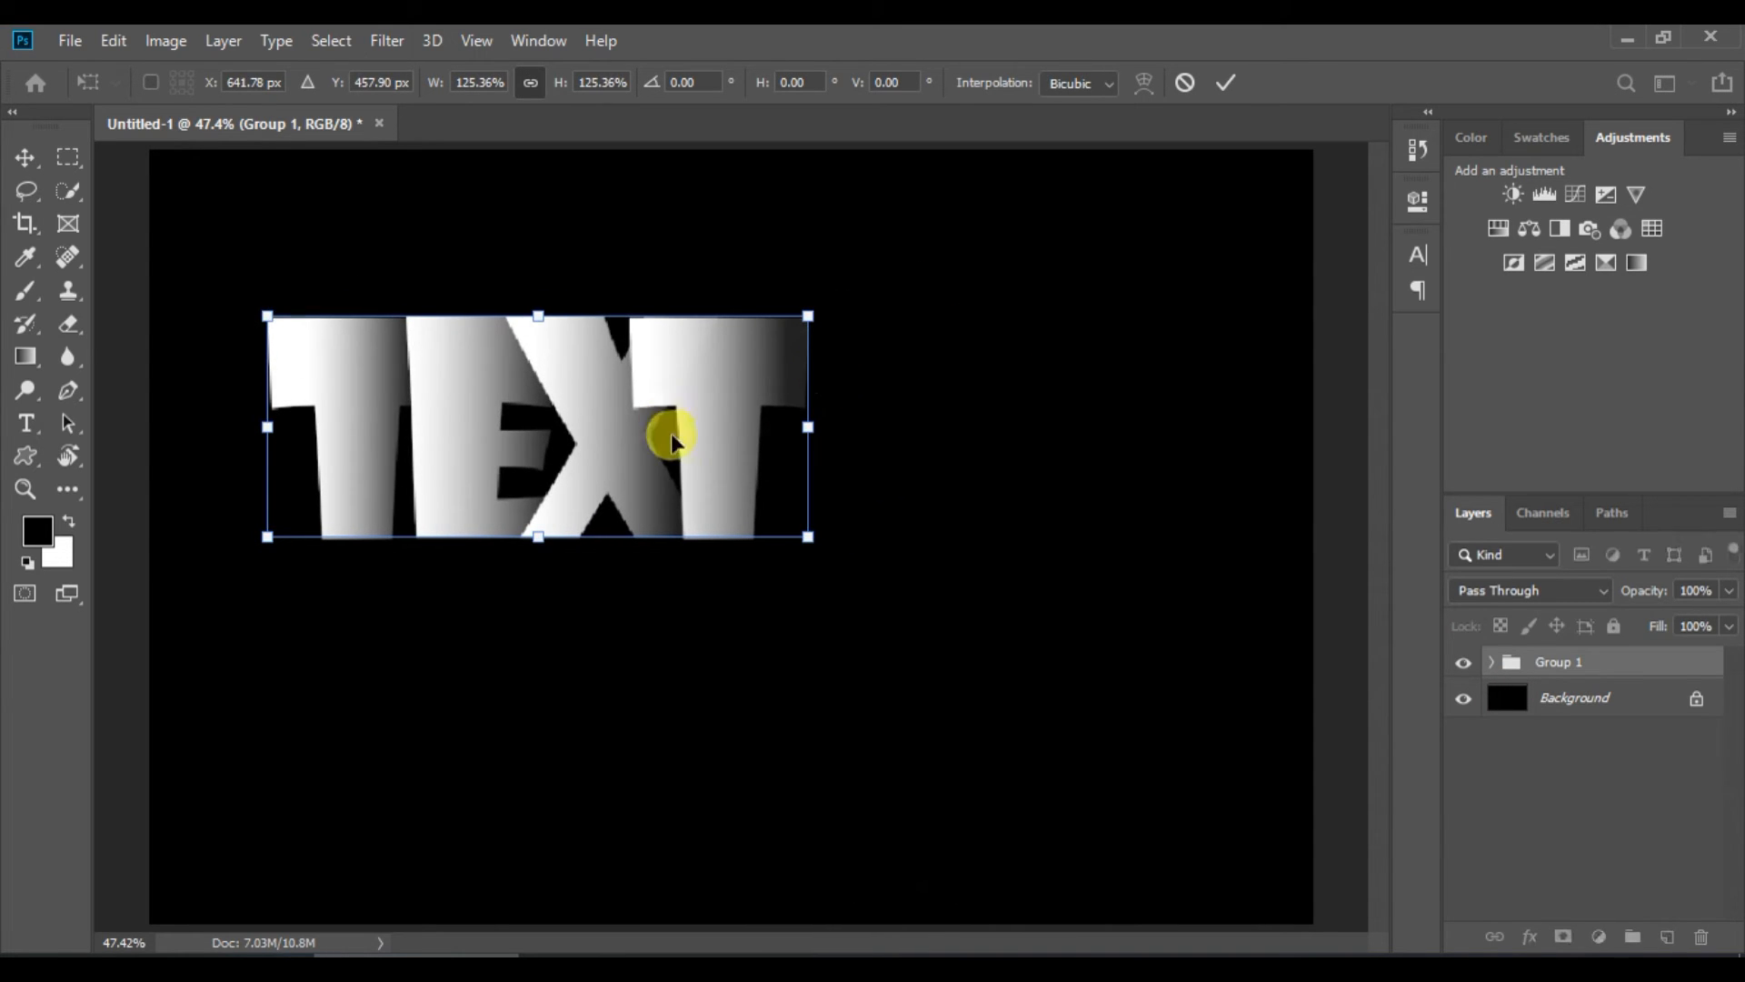
drag(704, 429, 1070, 427)
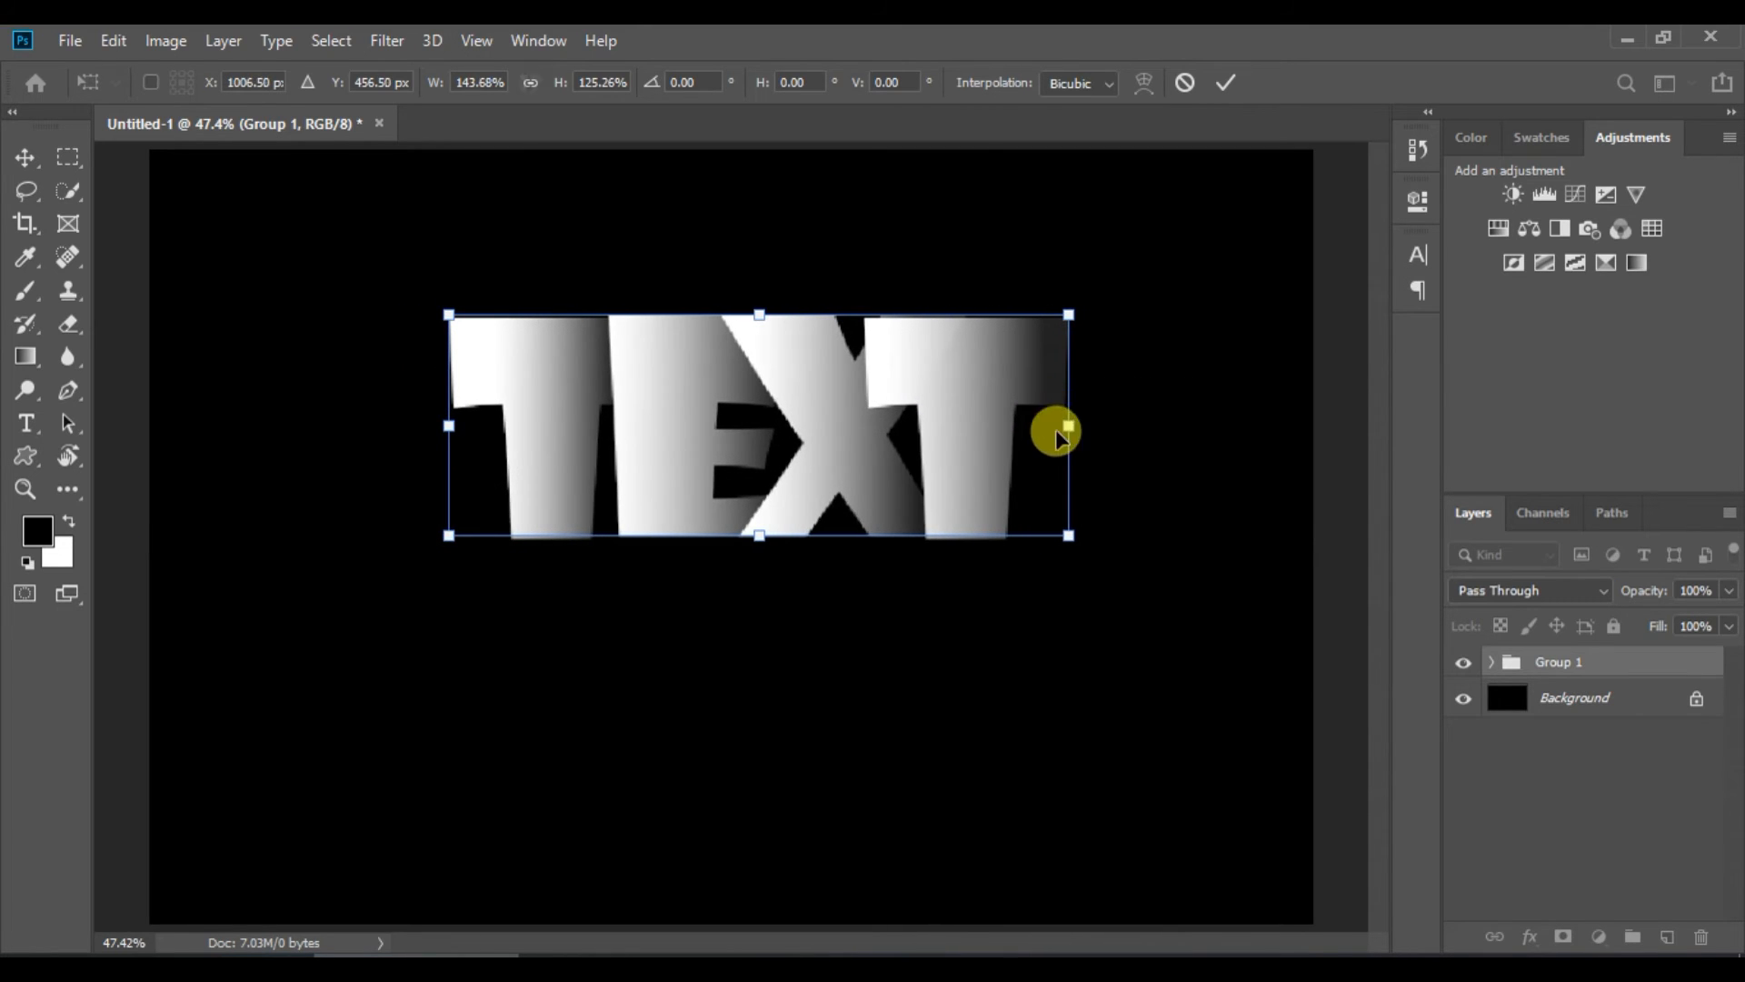
click(1226, 80)
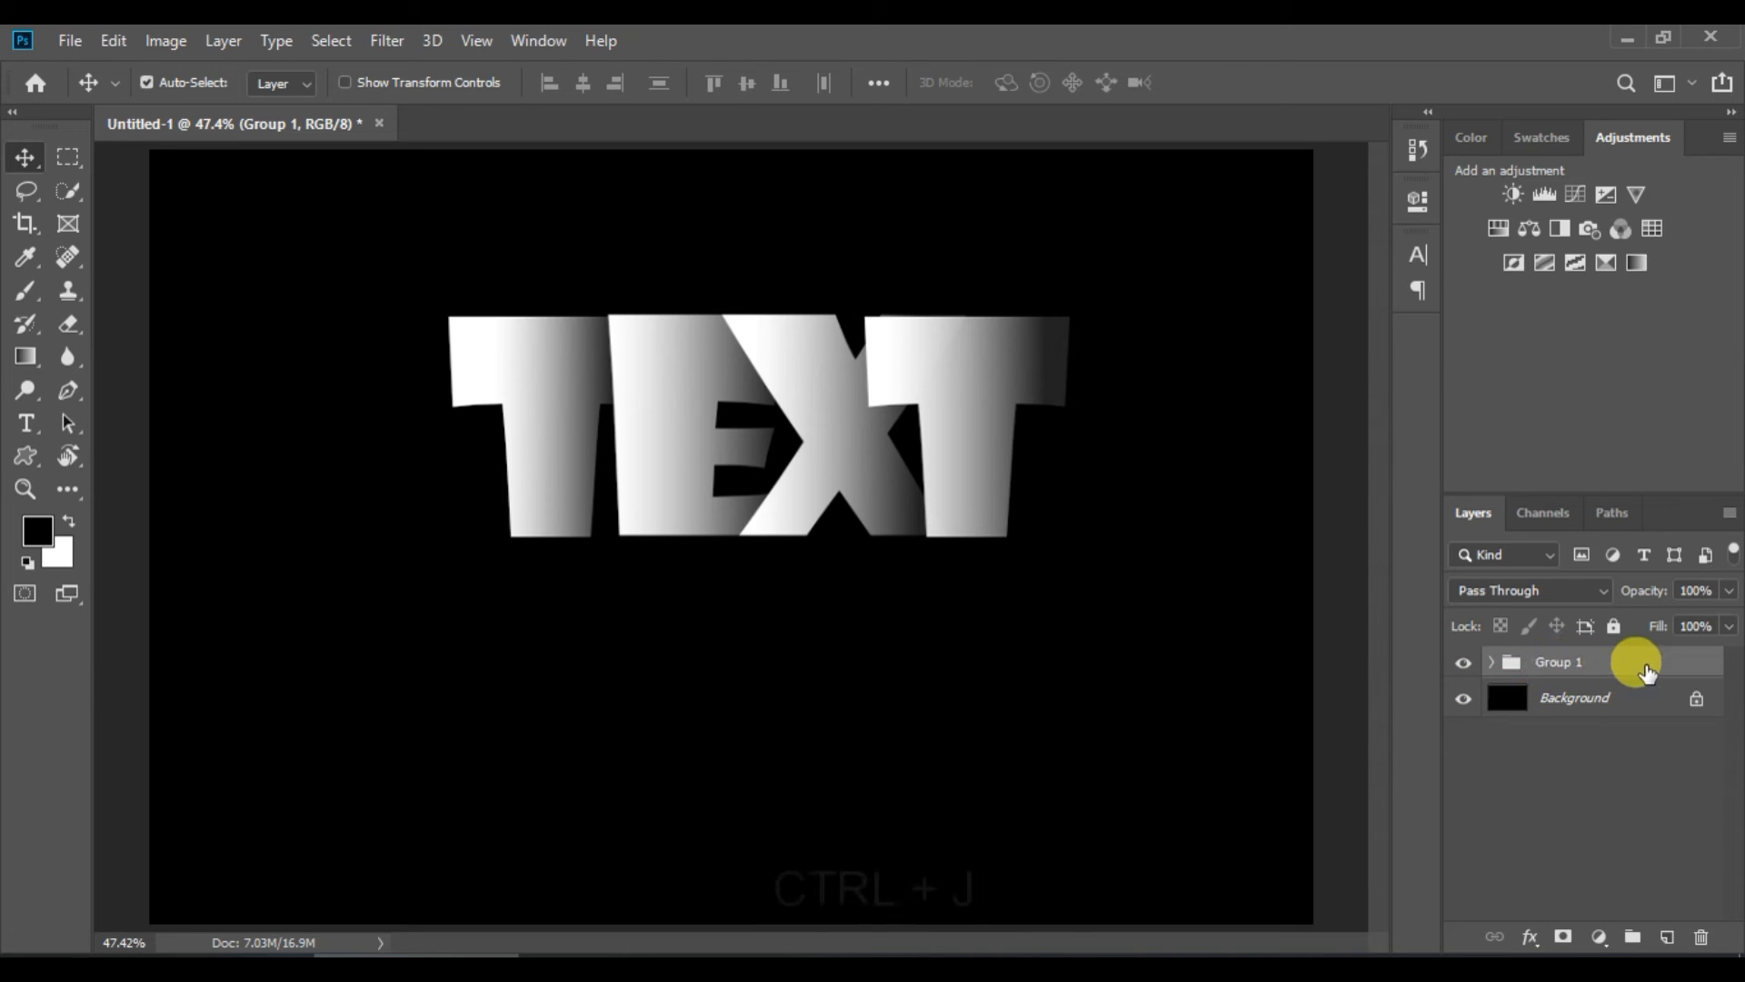
Create a vertically flipped copy of the letter group, stacked behind the original, and move it directly below the letters as a reflection.
key(ctrl+j)
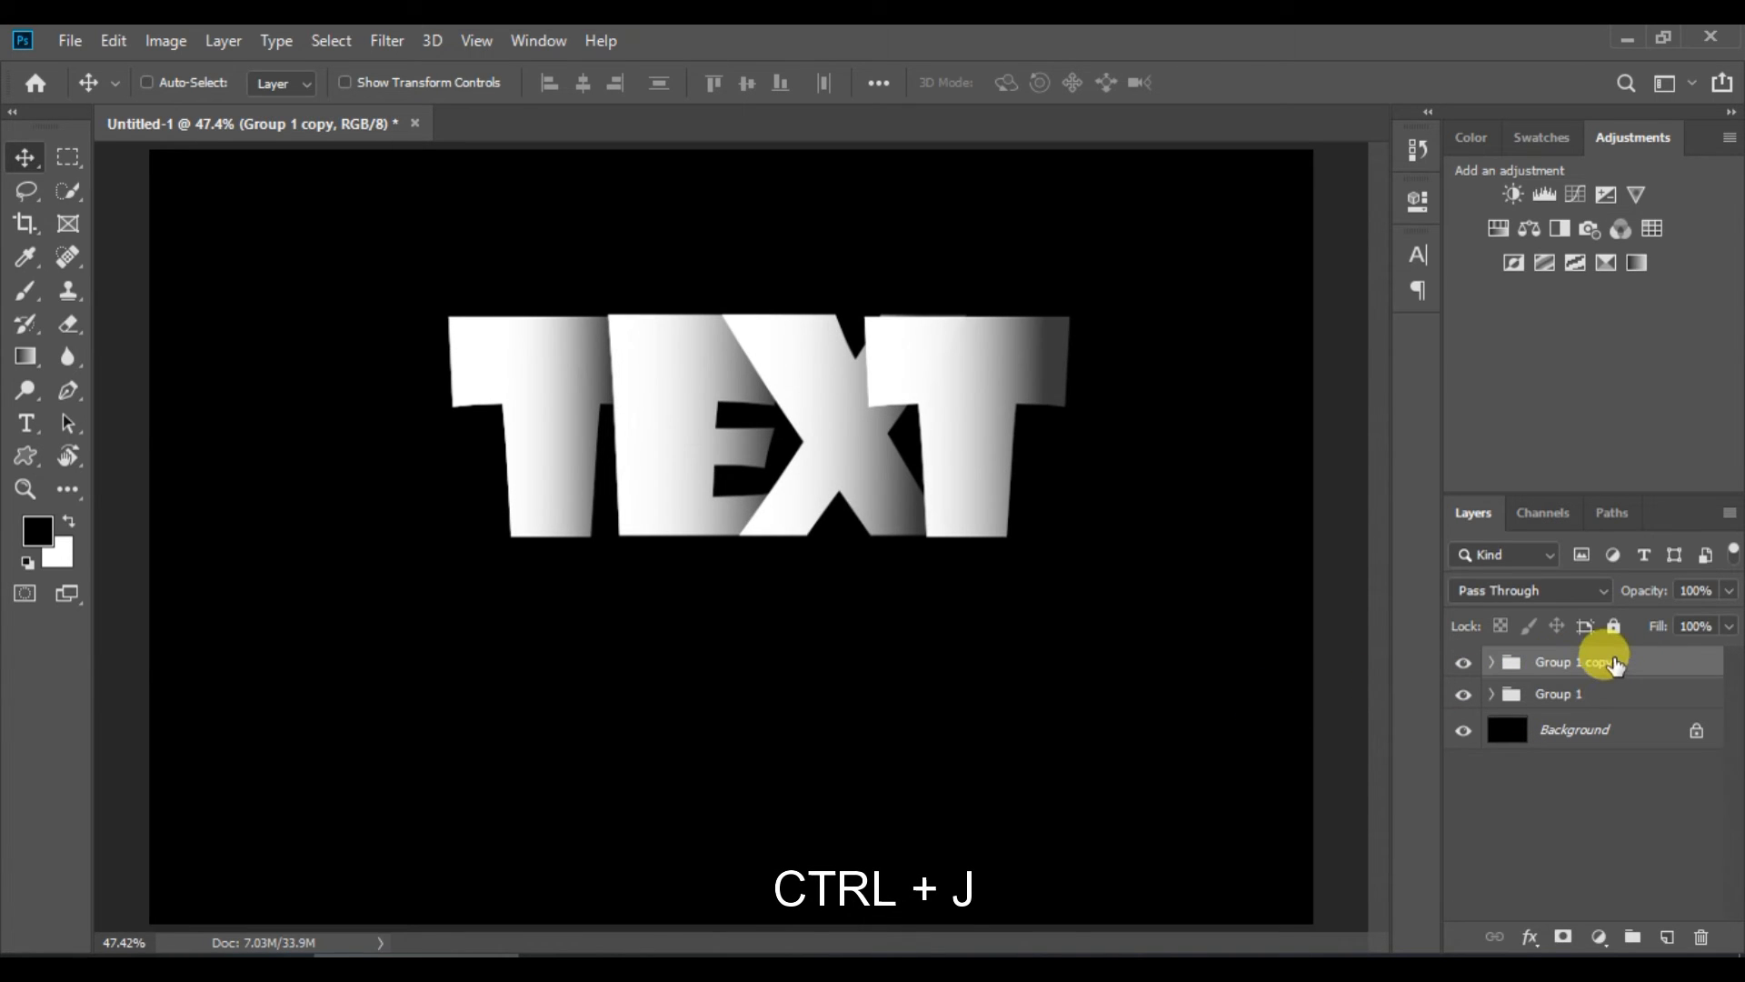
drag(1614, 664, 1612, 730)
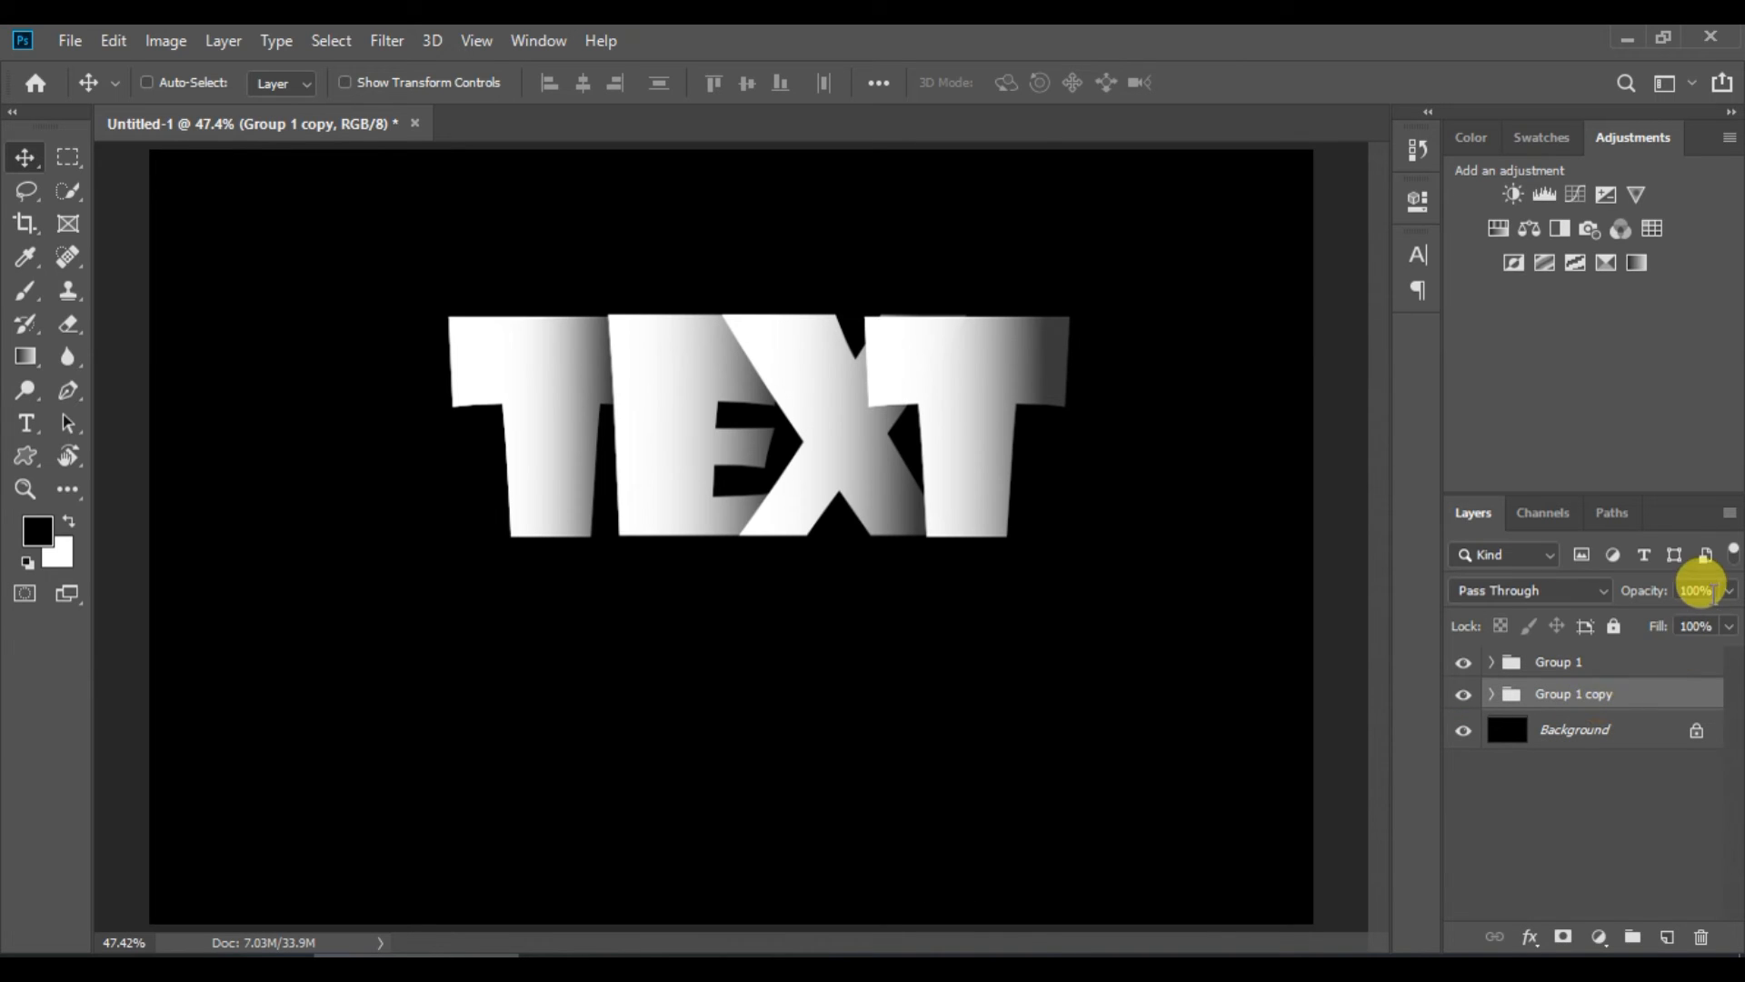
click(114, 43)
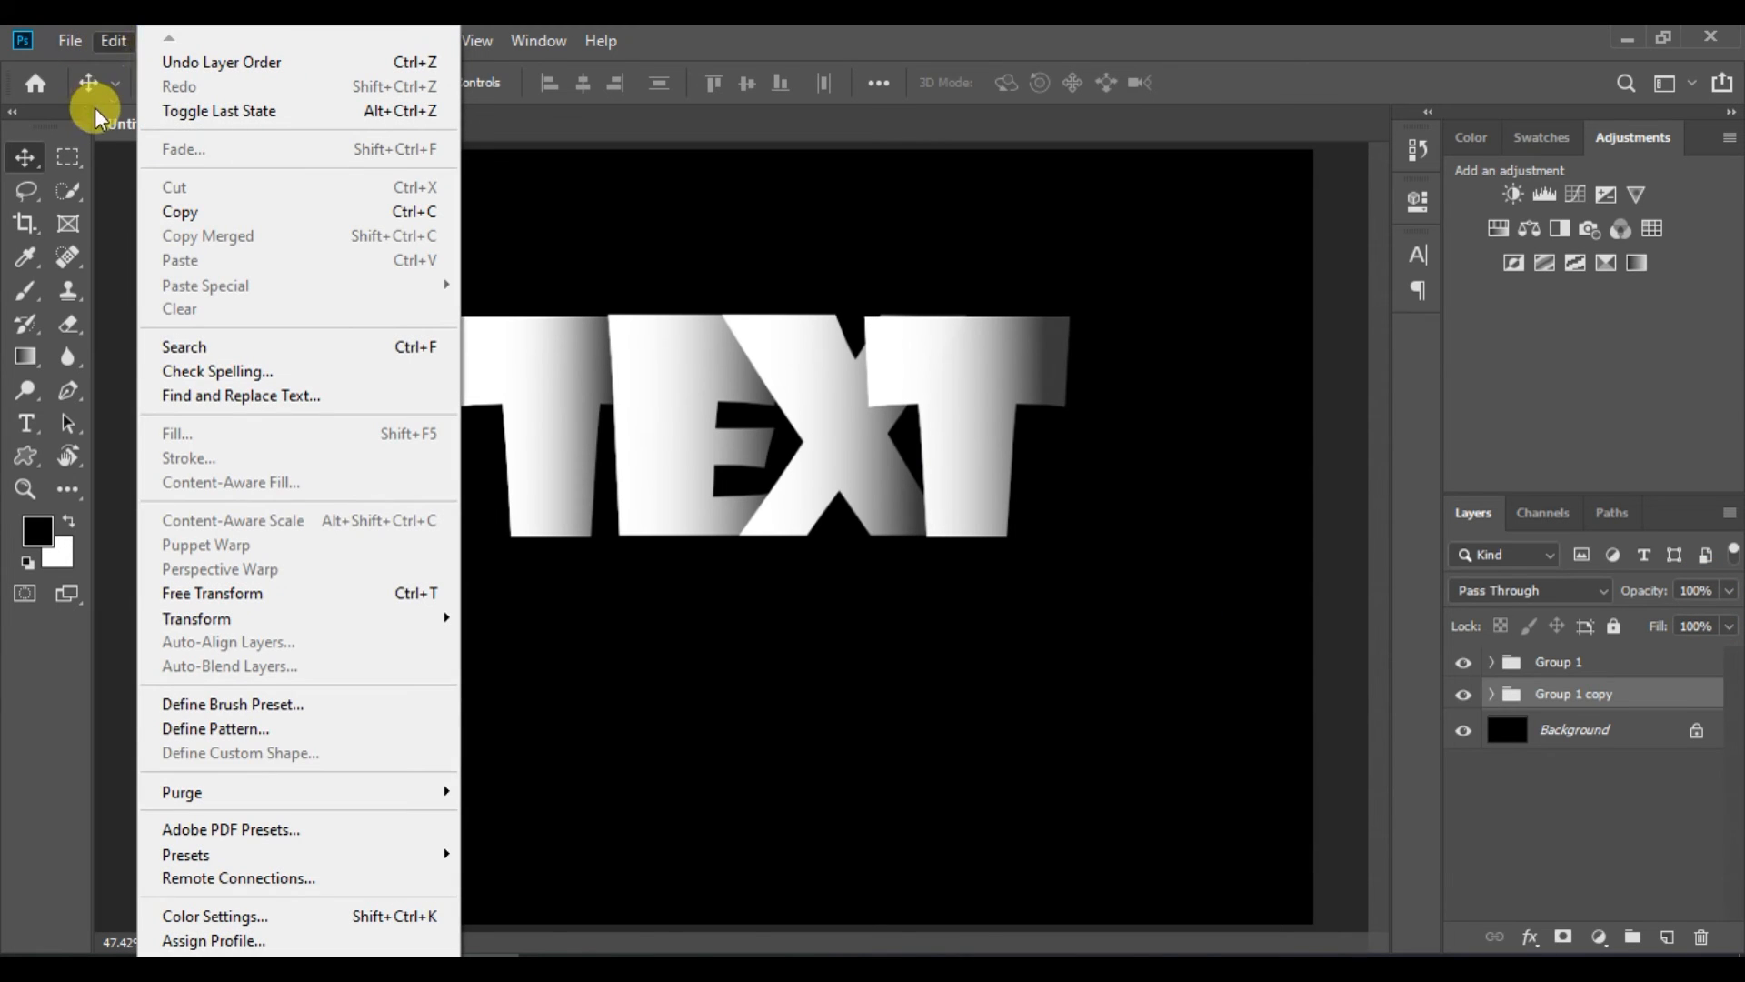
mouse_move(440, 616)
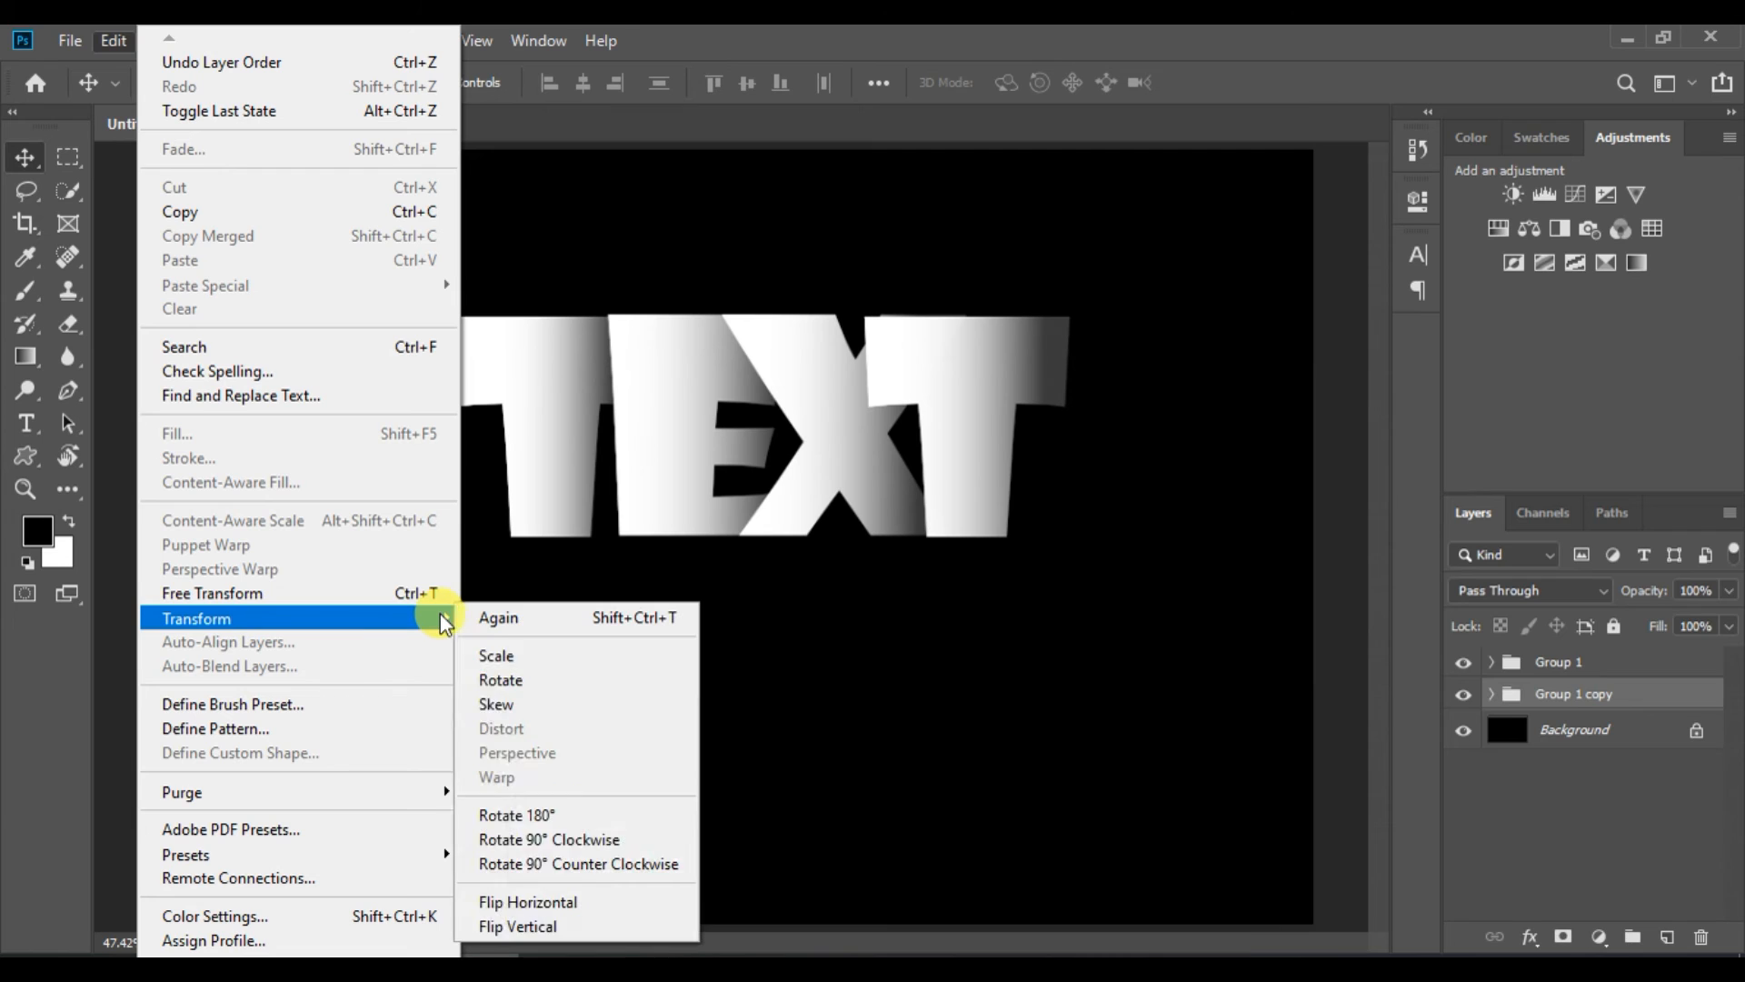
click(585, 926)
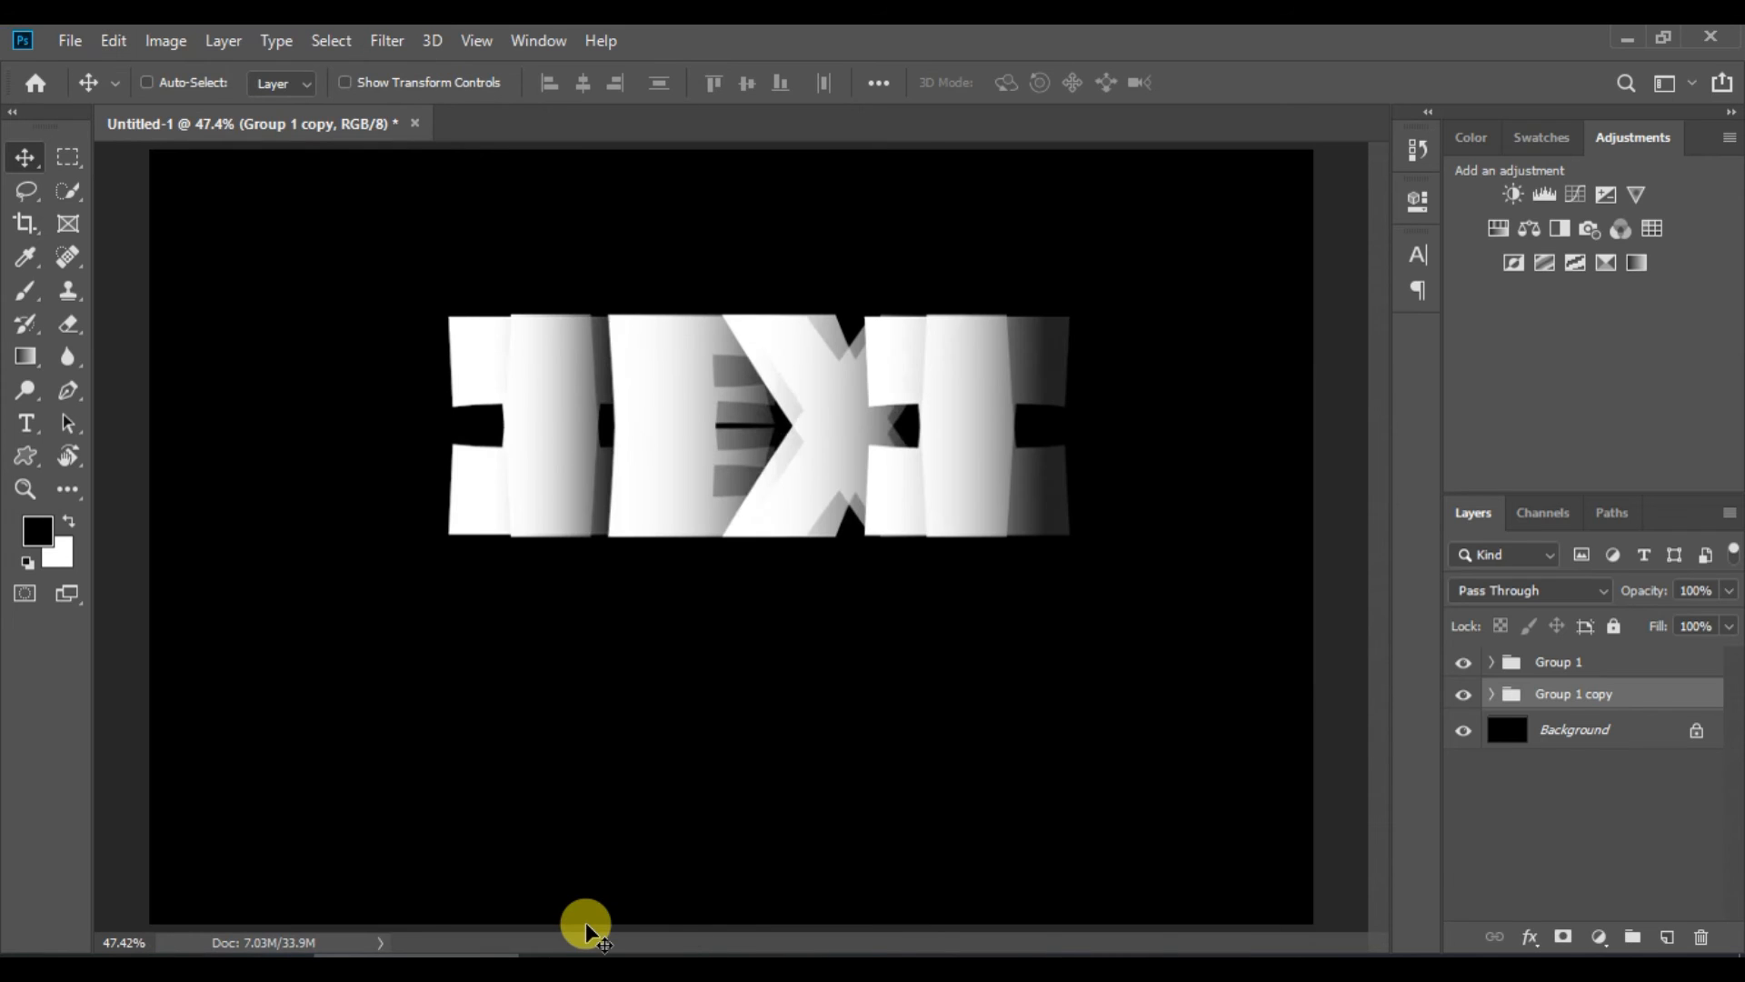
drag(960, 460, 962, 680)
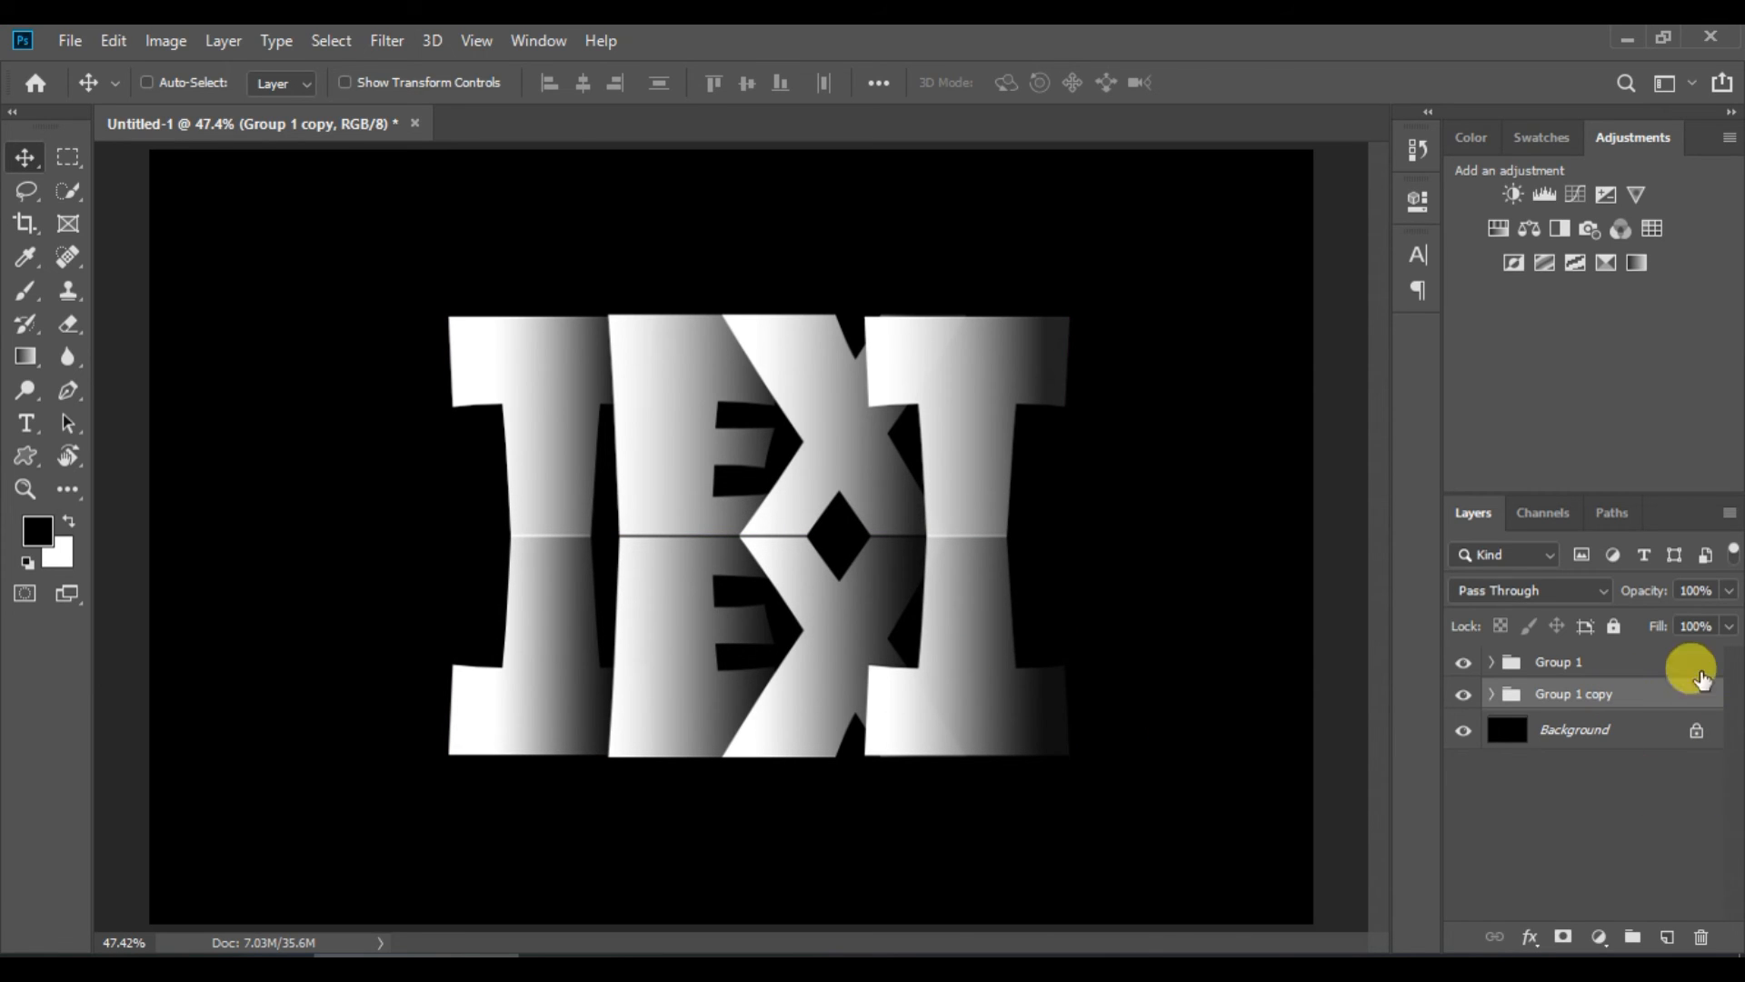
Lower the reflection group's opacity to 24% and deselect all layers.
click(1729, 590)
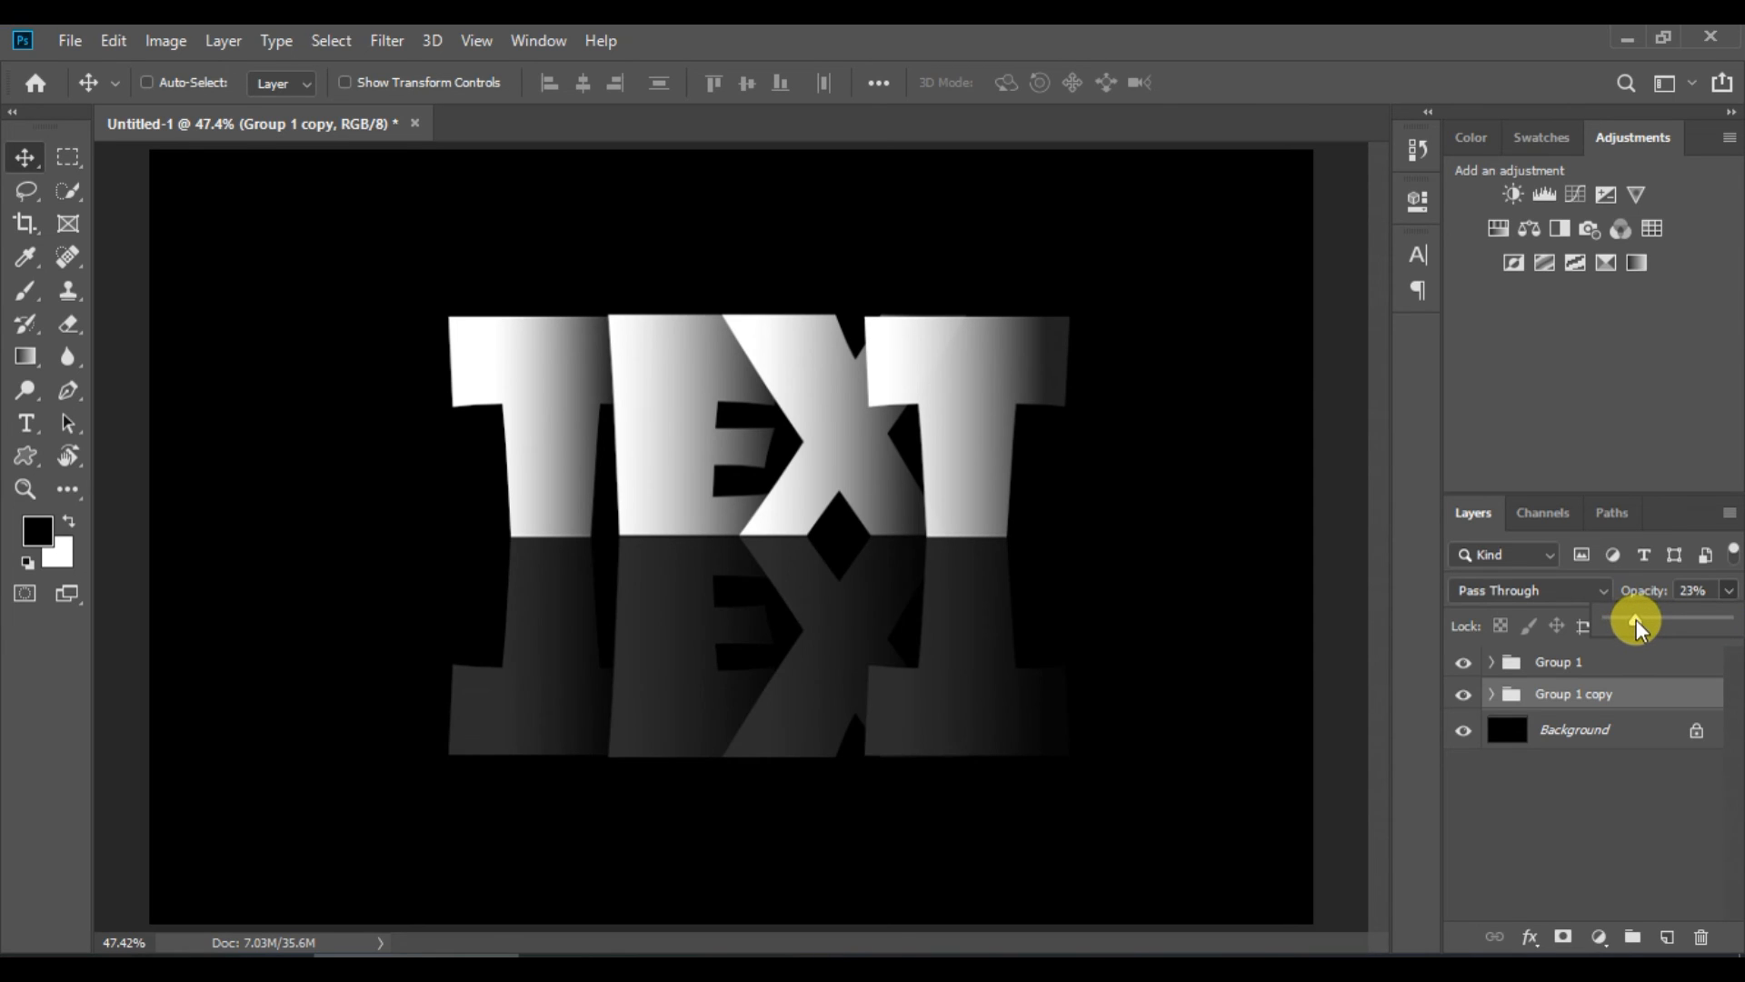
drag(1635, 619, 1637, 620)
click(1578, 815)
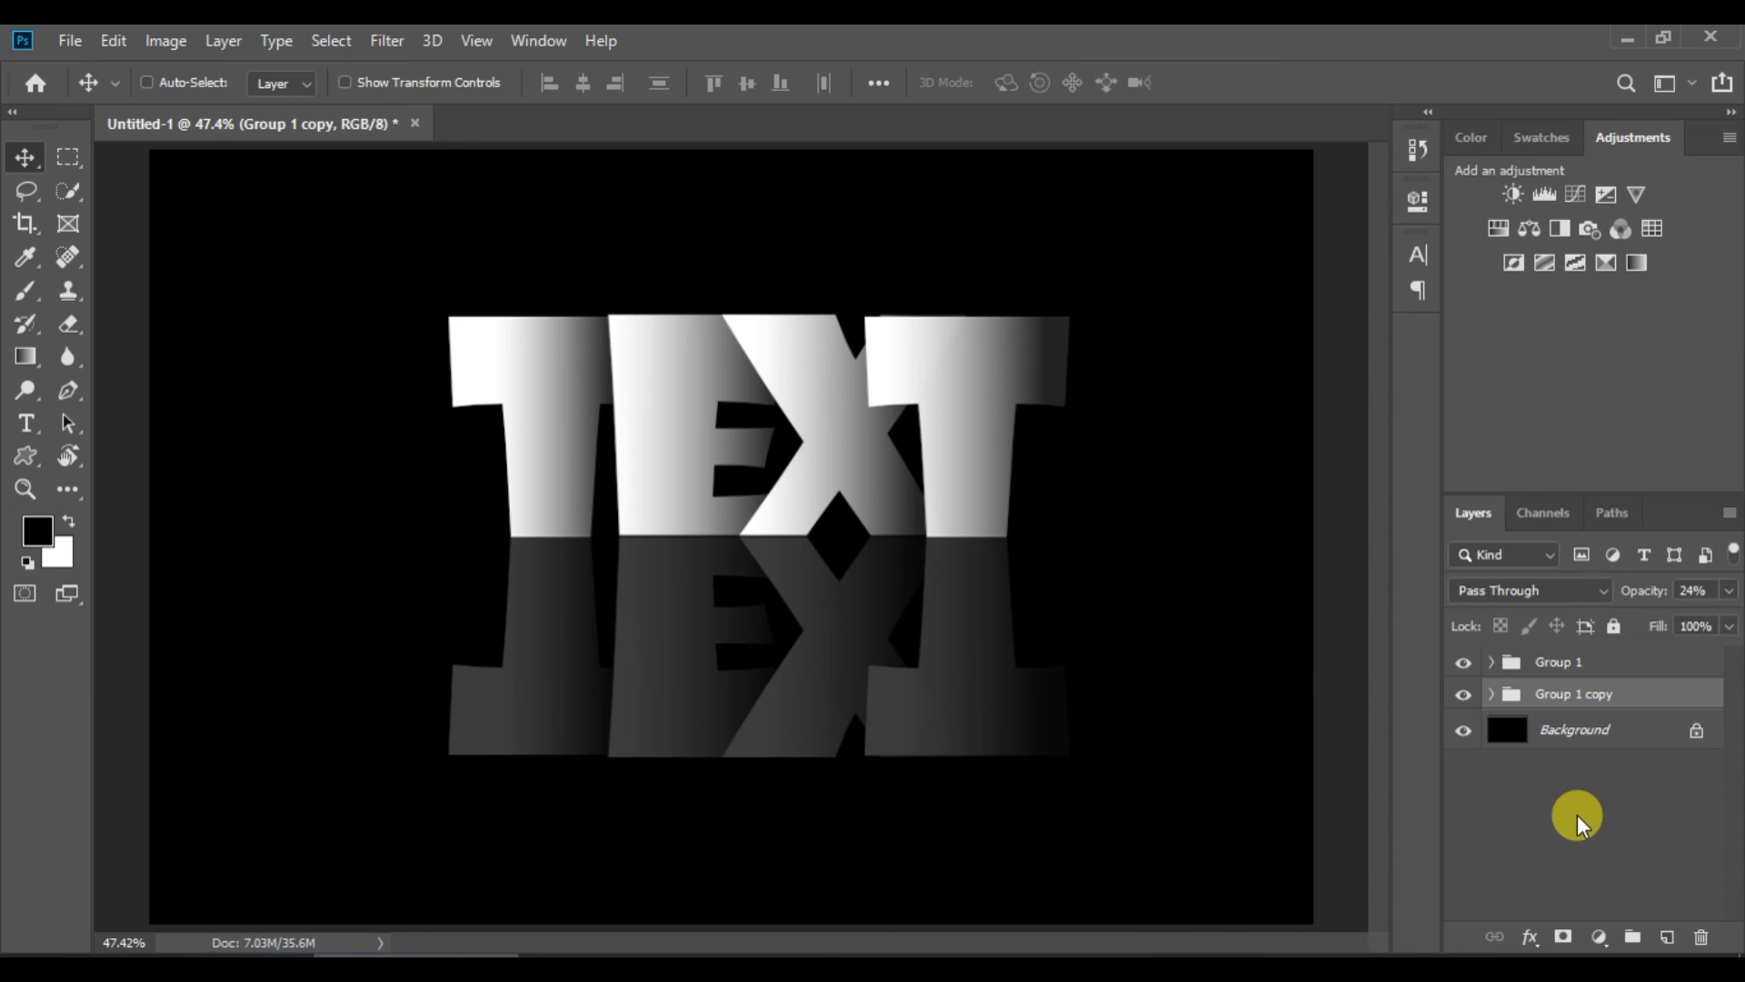
click(1579, 814)
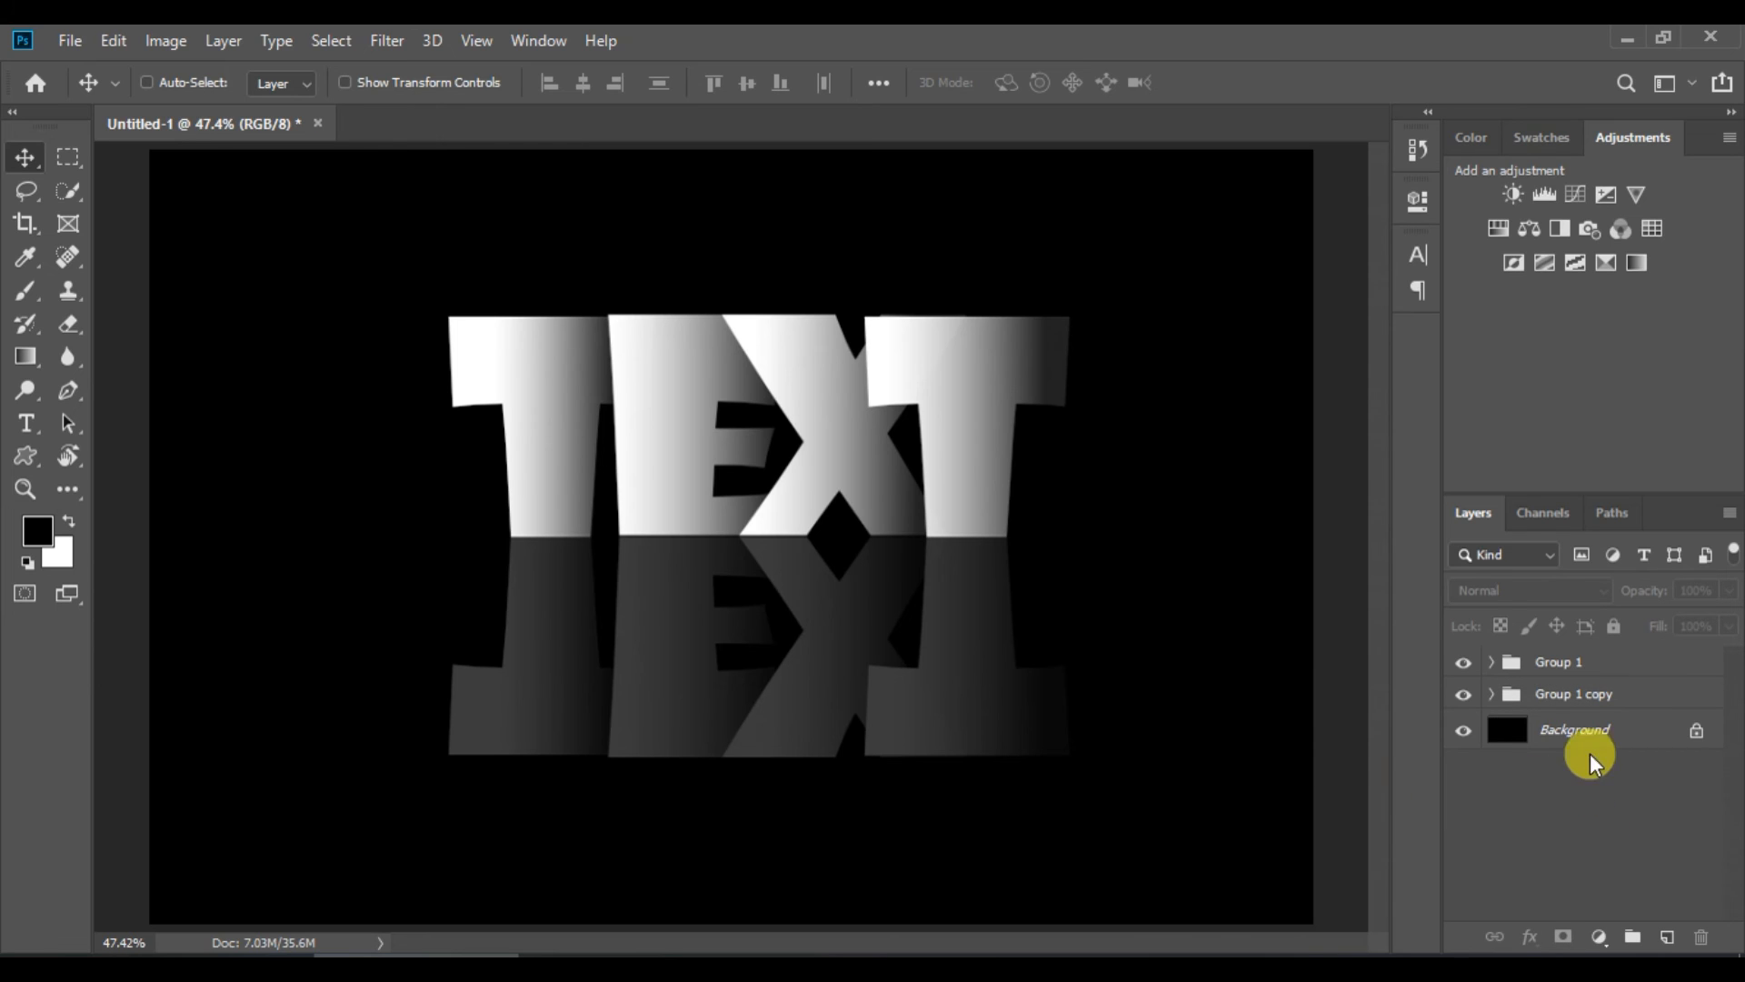
Add a layer mask to the reflection group and fade it with a black-to-white linear gradient drawn from its bottom edge up to the letters' base.
click(1623, 696)
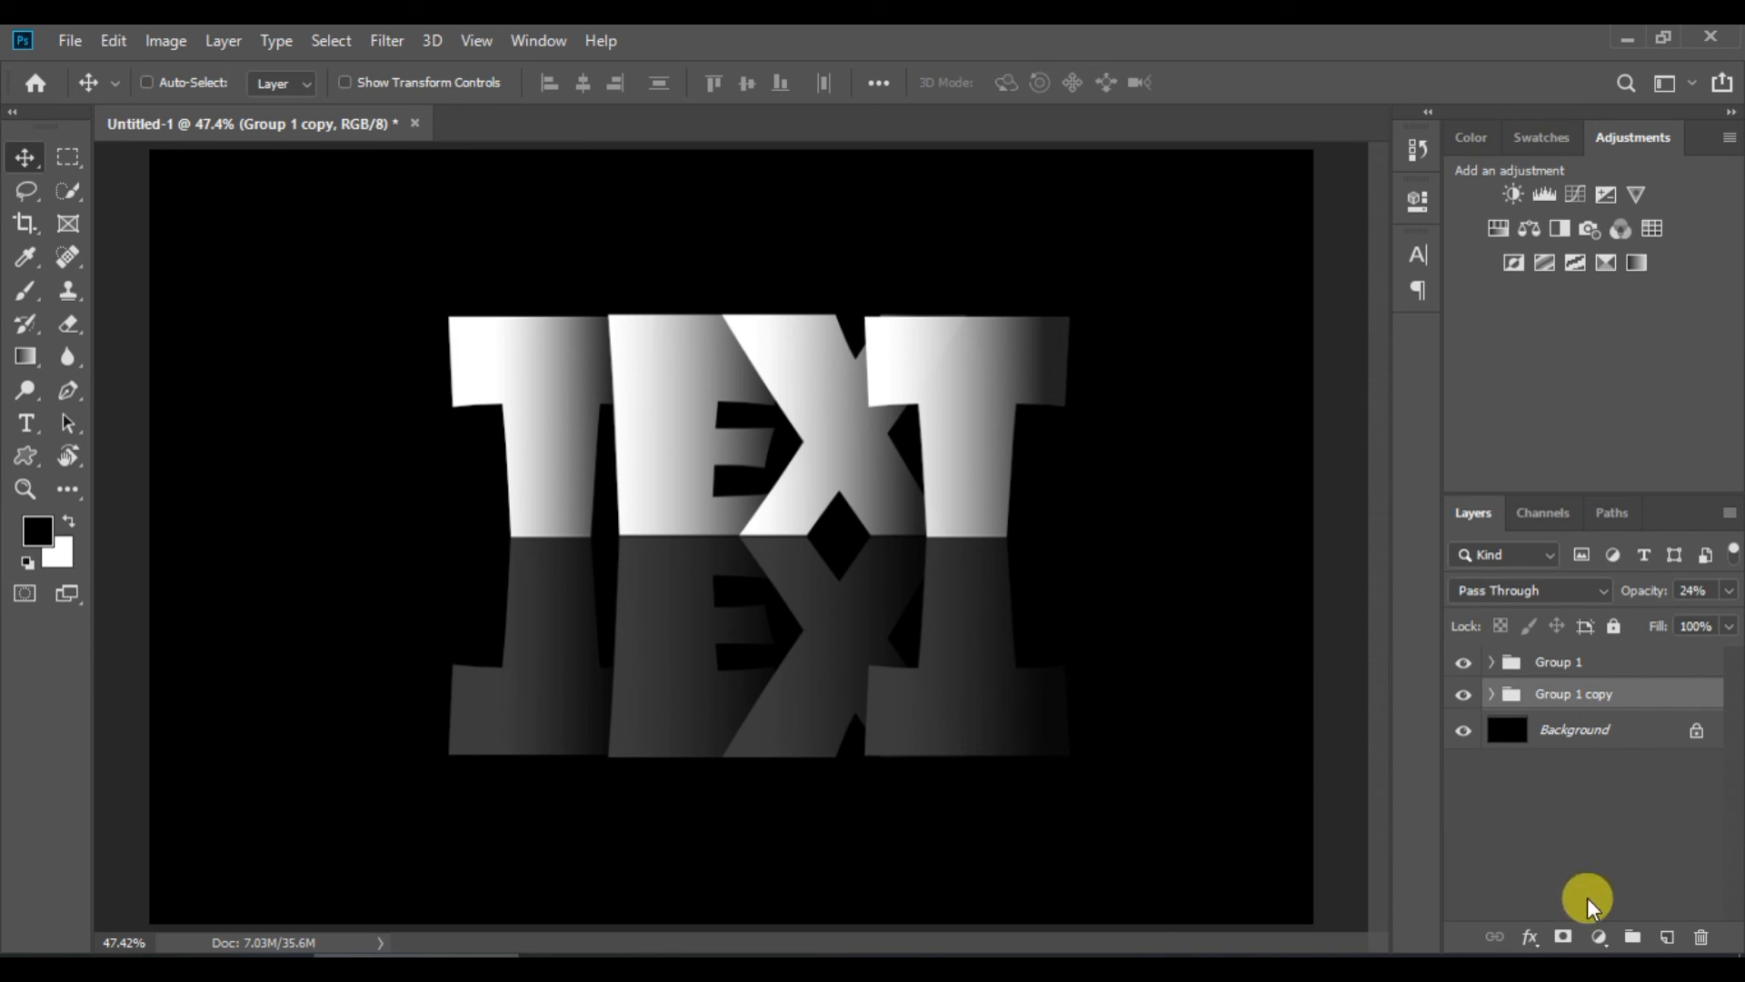
click(1564, 937)
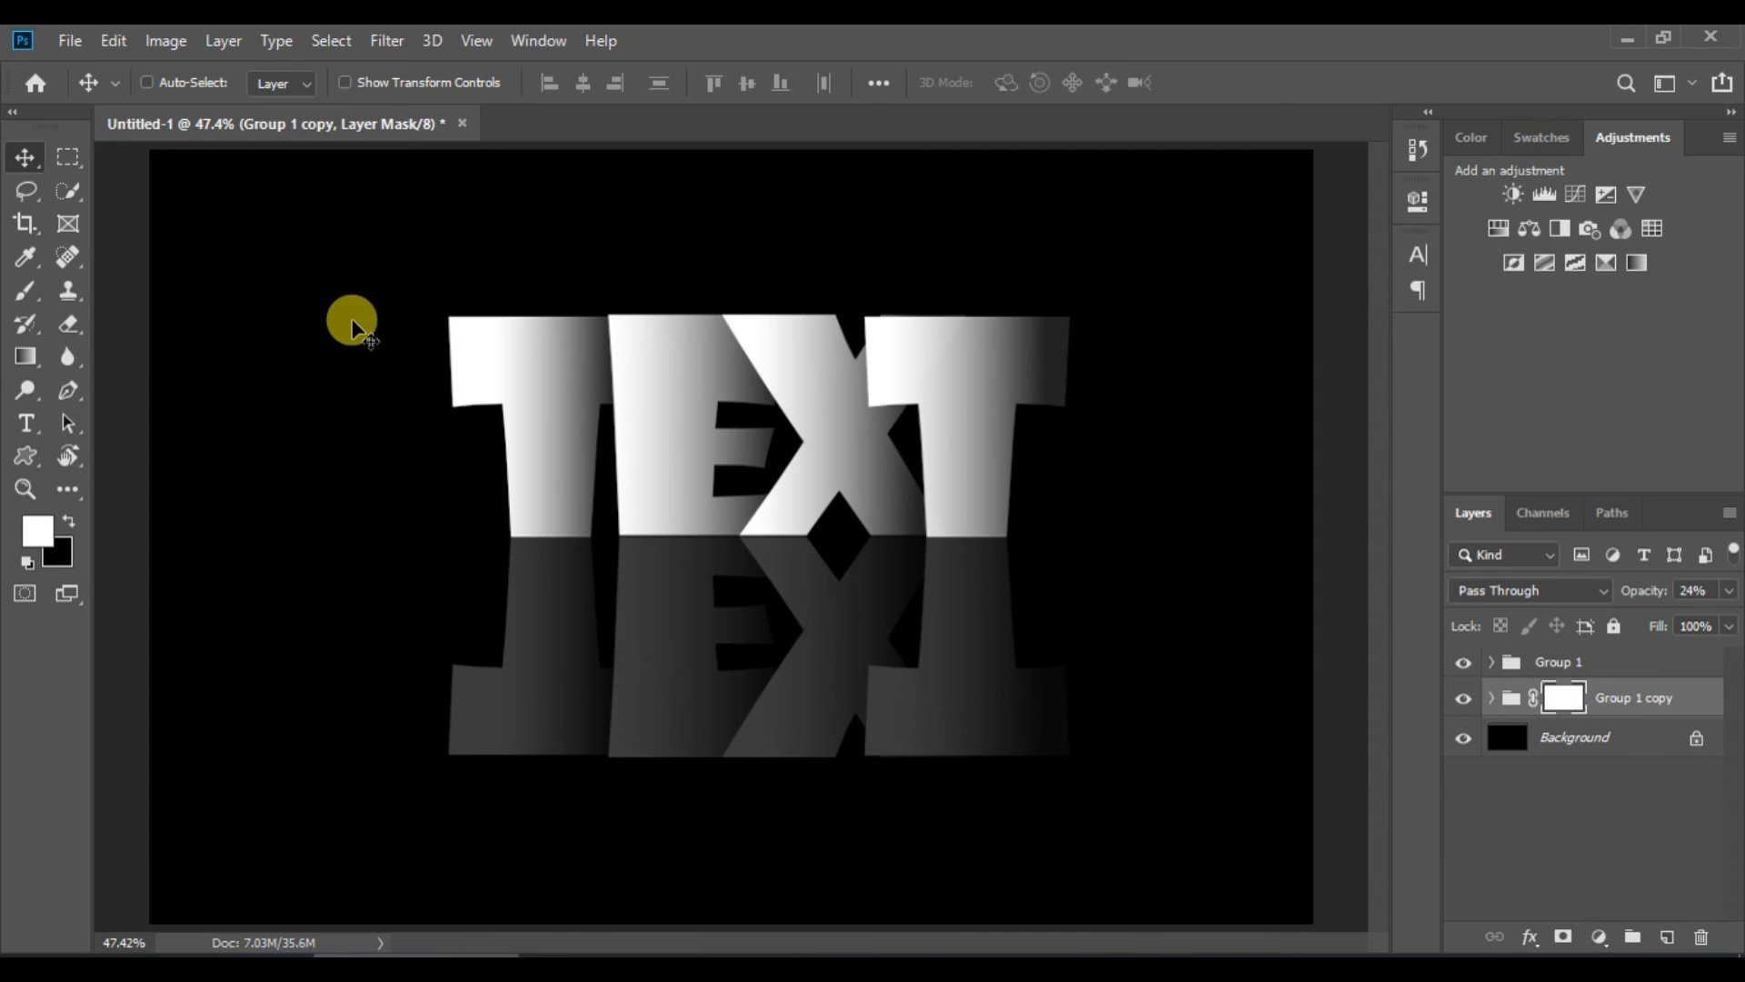
click(25, 358)
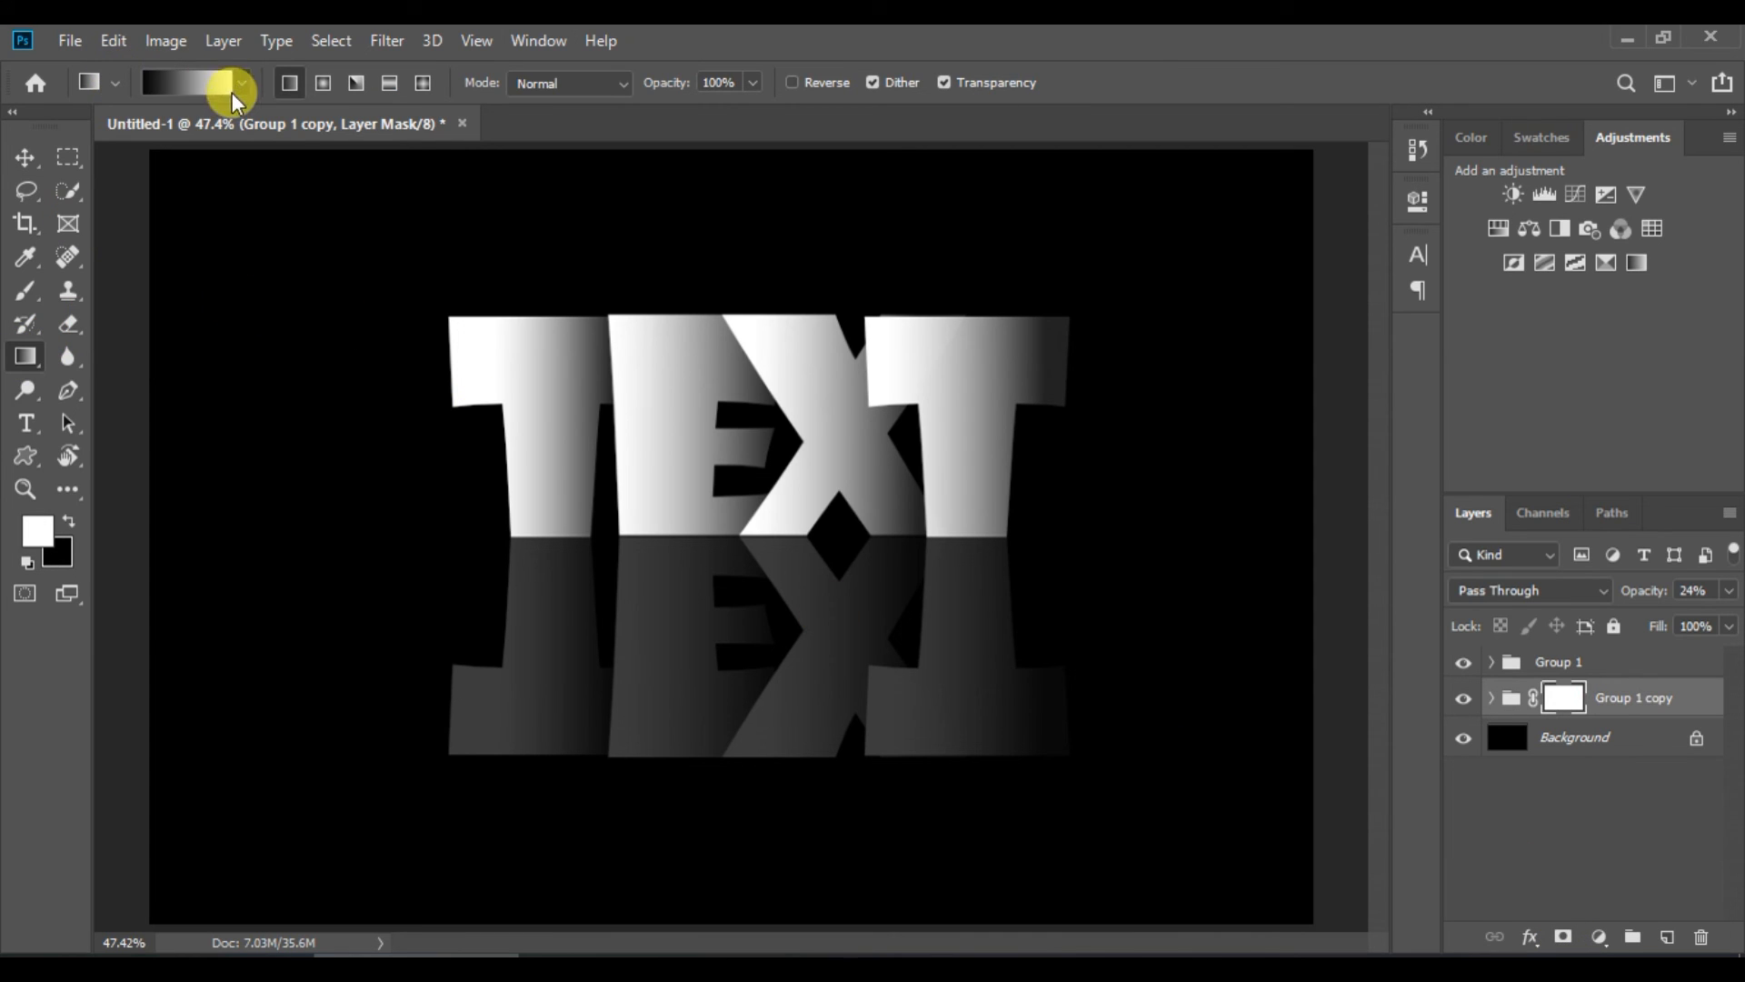
click(240, 84)
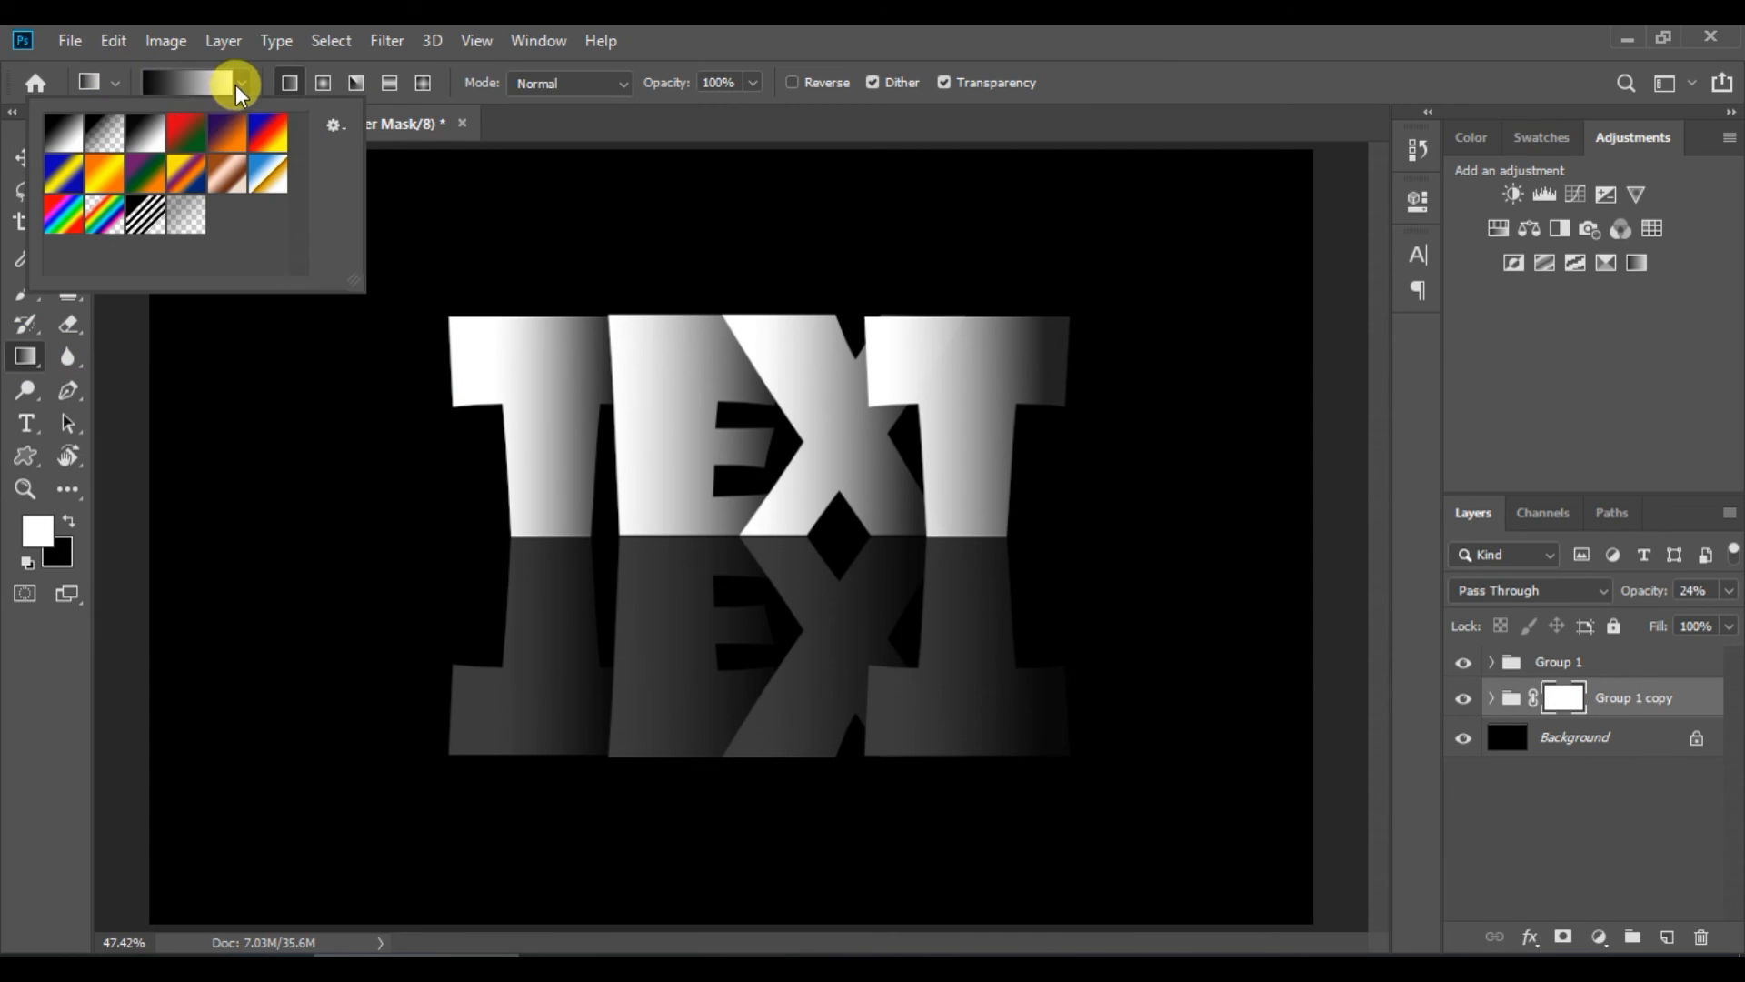
click(709, 34)
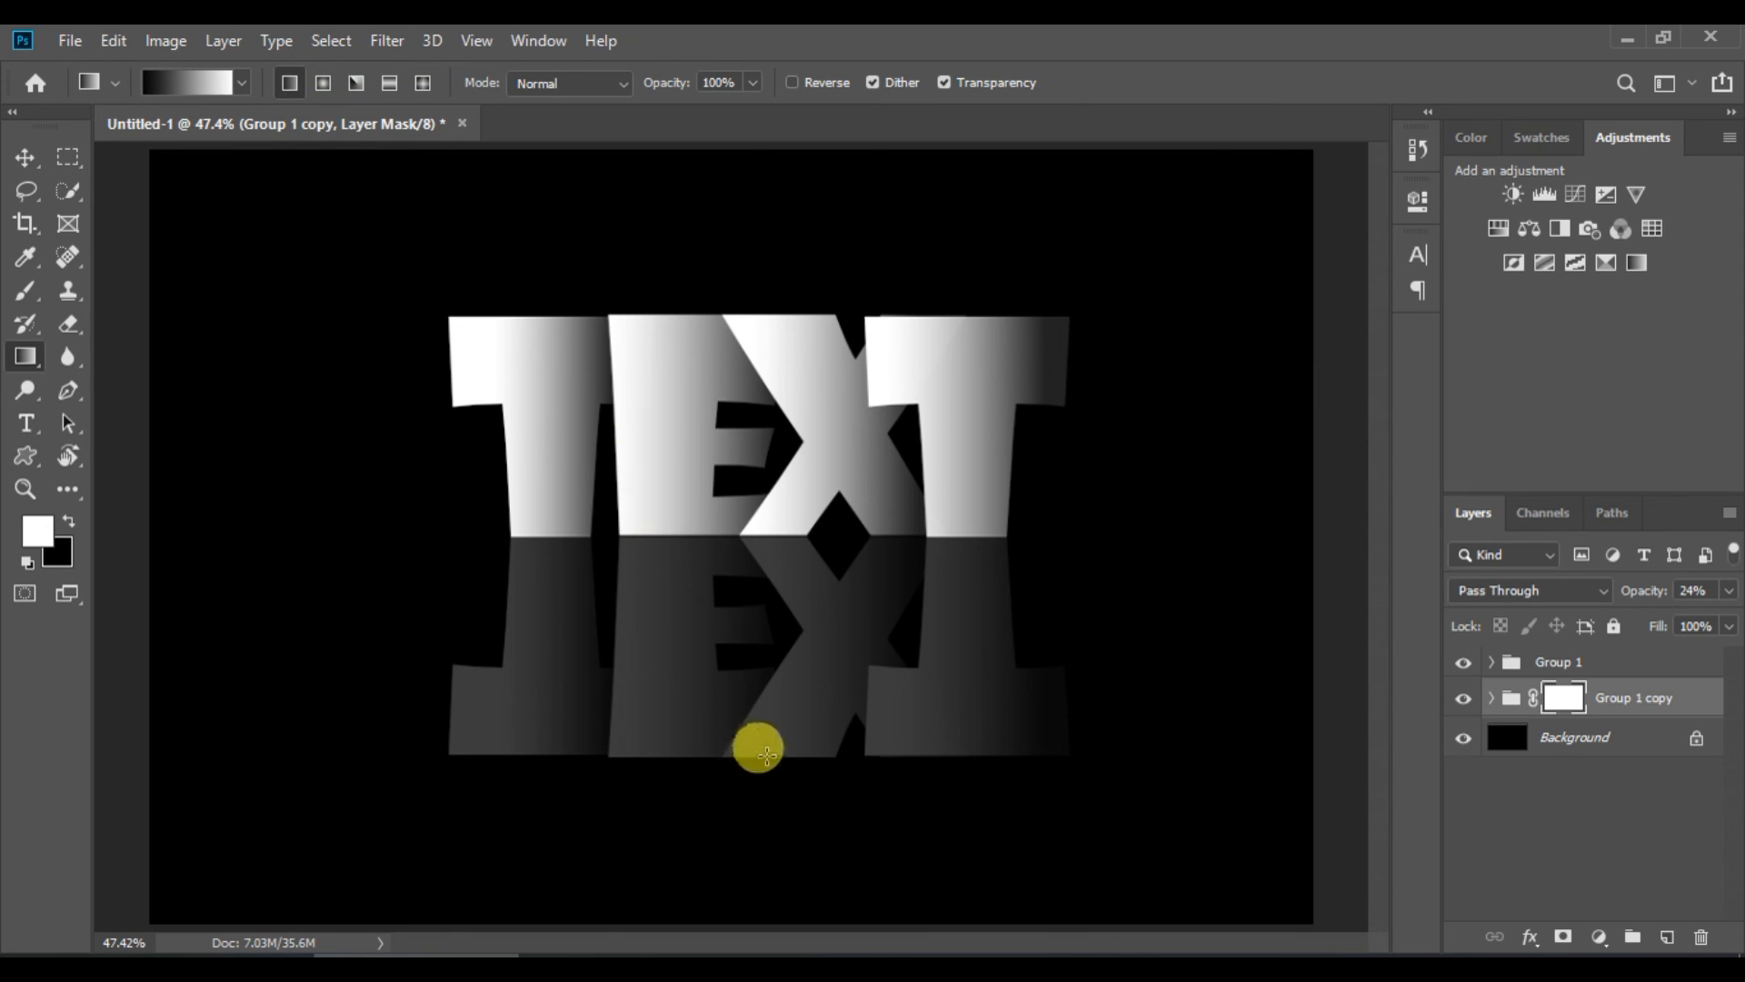
drag(770, 757, 767, 531)
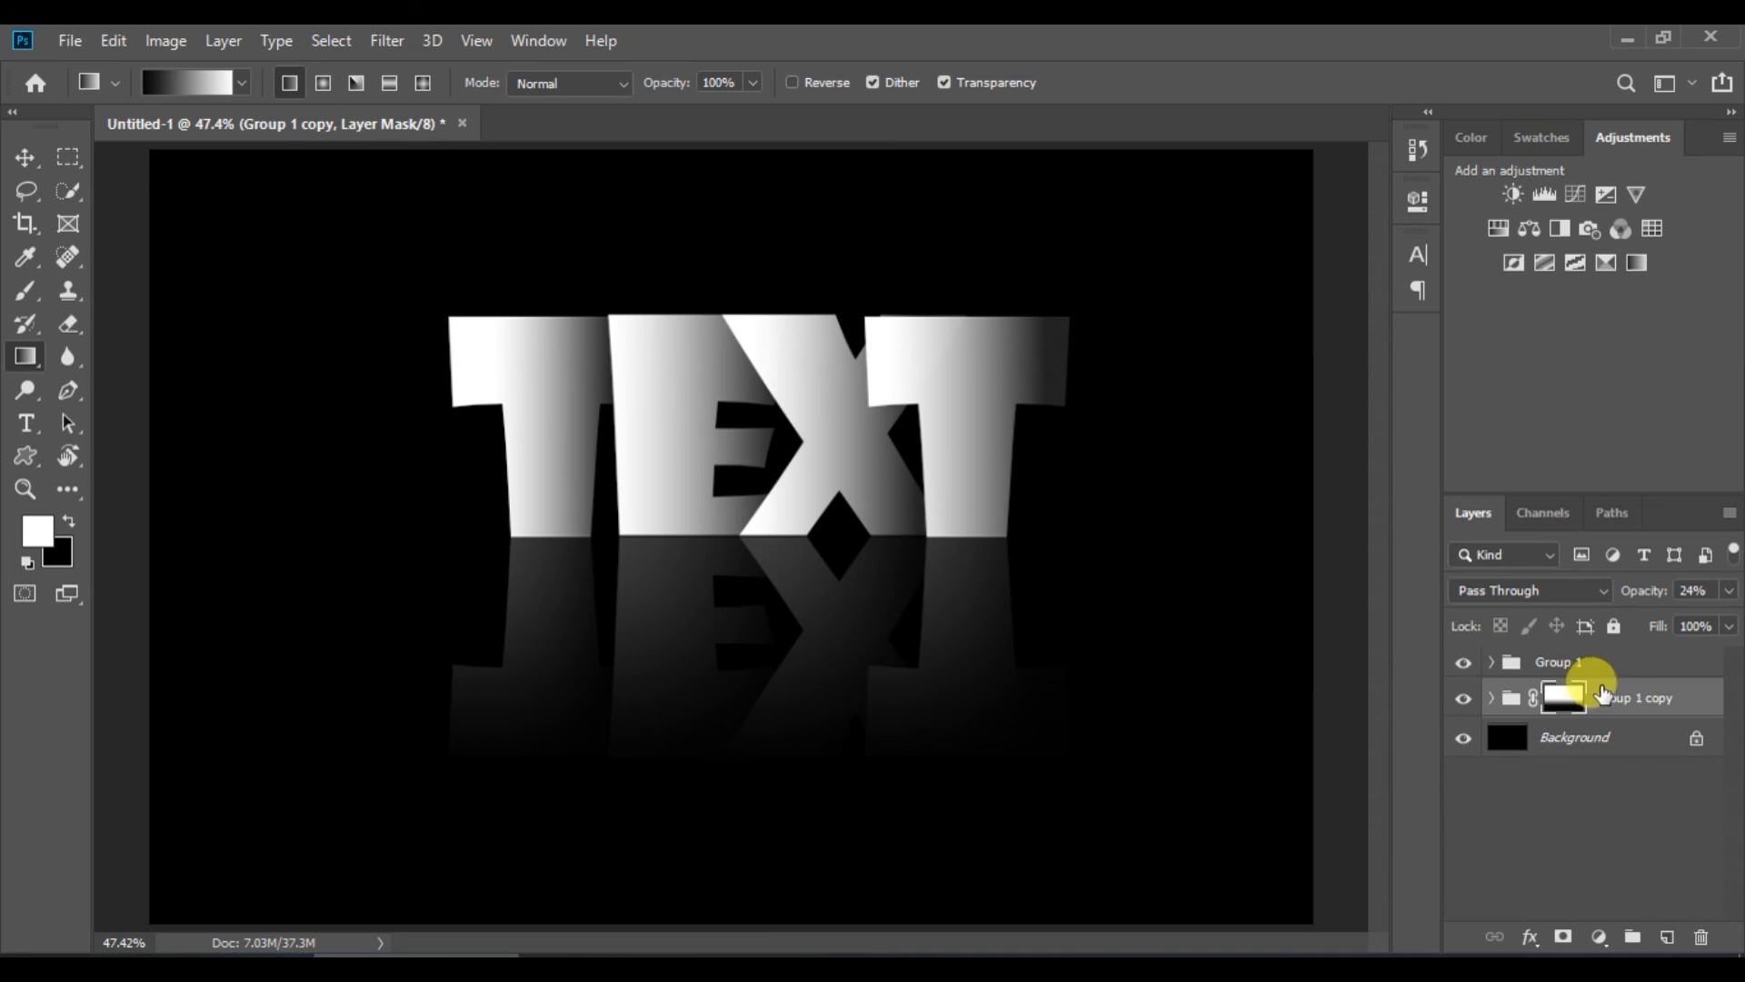
click(1572, 829)
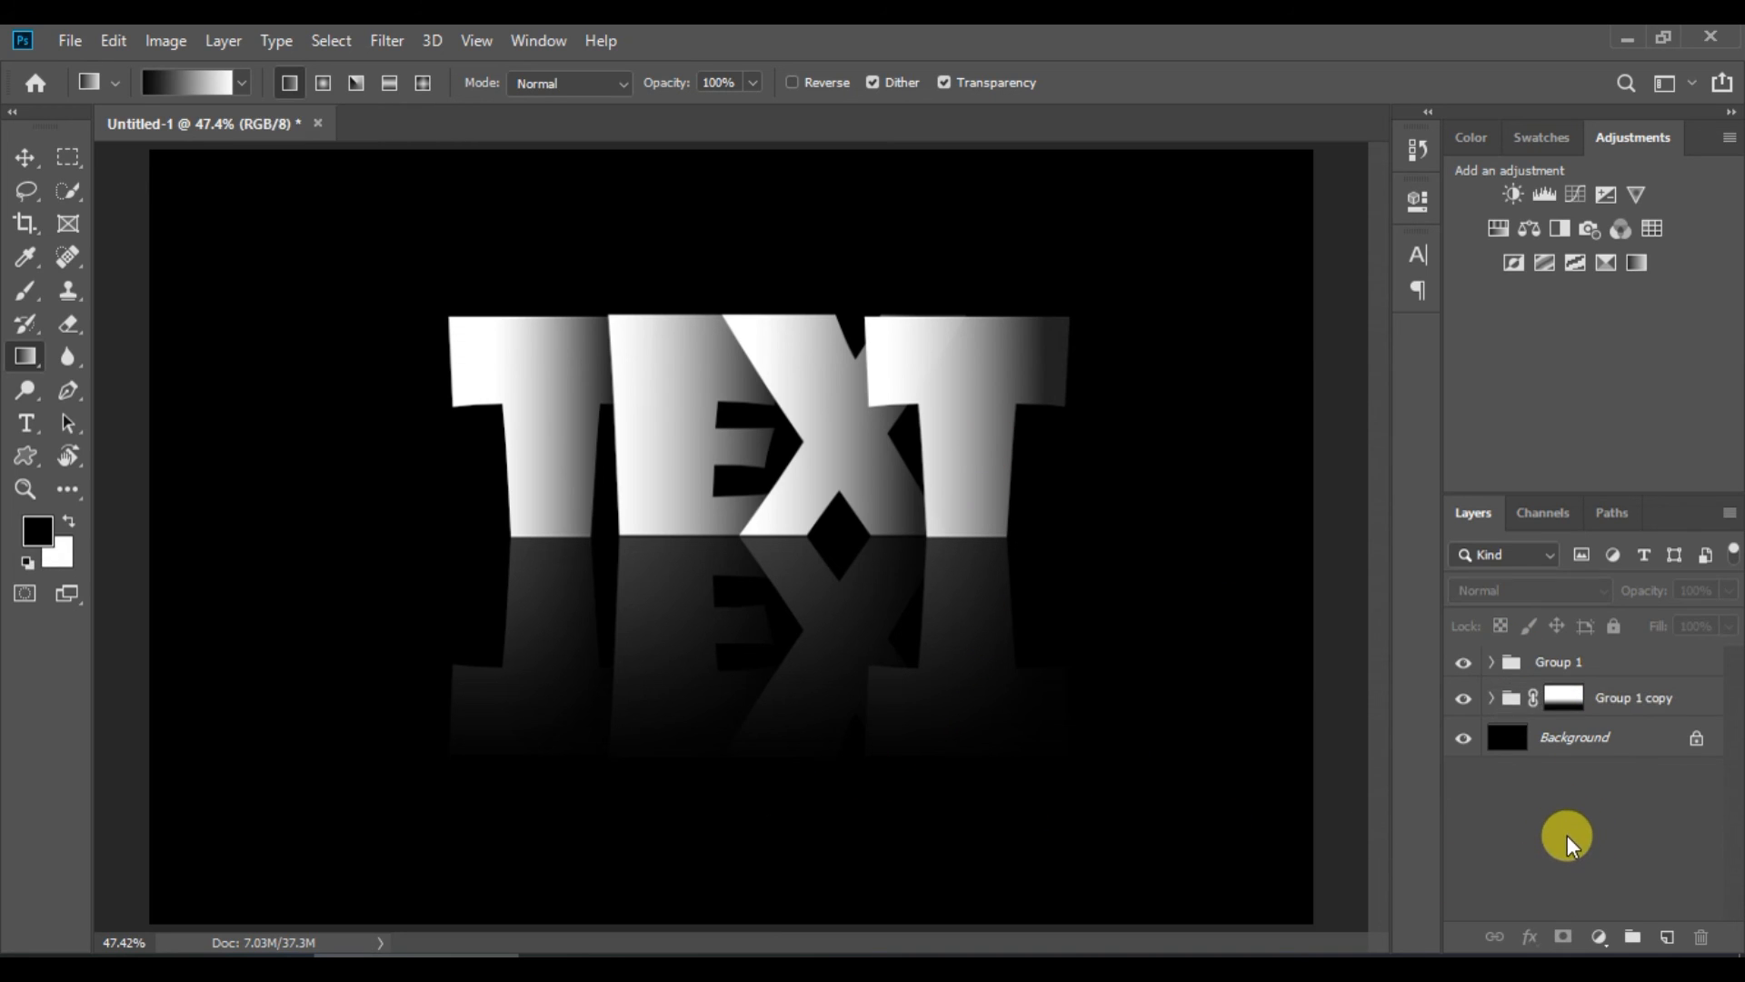